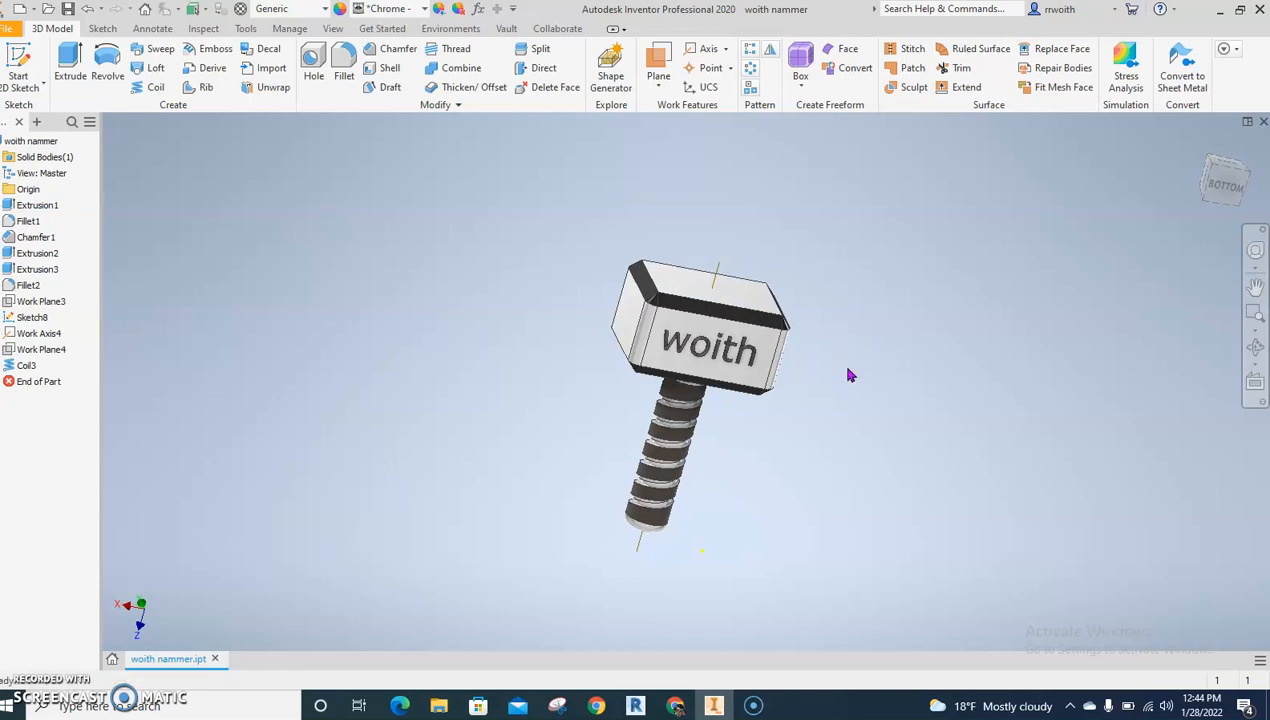
Step: Create a new part from the Standard.ipt template and start a 2D sketch on the front (XY) plane
{"action": "middle_click_drag", "start_coordinate": [563, 461], "coordinate": [526, 441]}
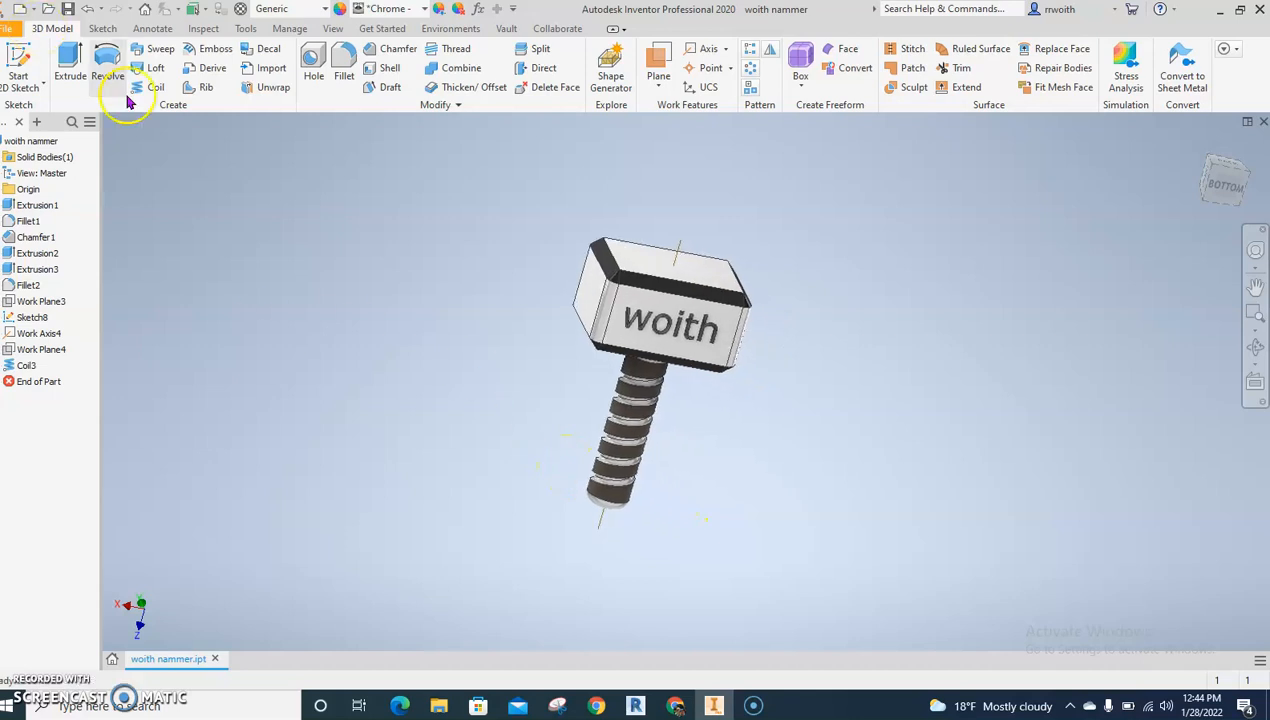
{"action": "left_click", "coordinate": [14, 31]}
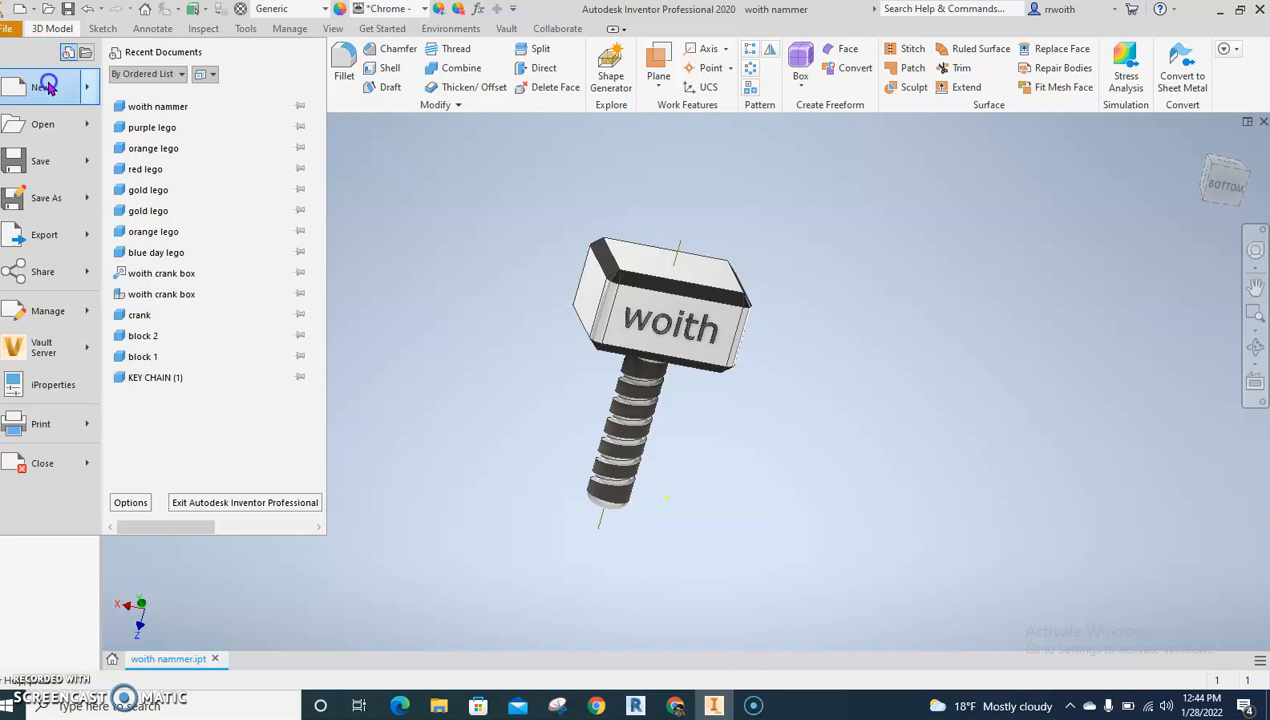
{"action": "left_click", "coordinate": [46, 86]}
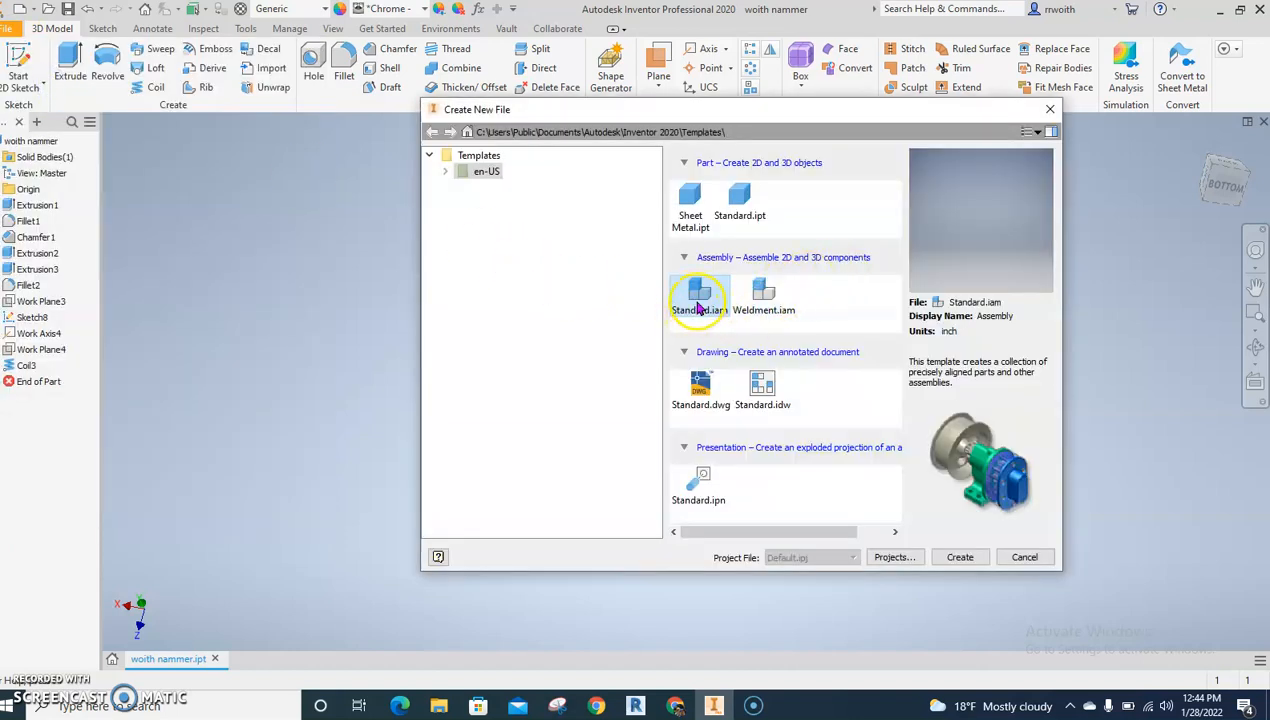
{"action": "double_click", "coordinate": [745, 196]}
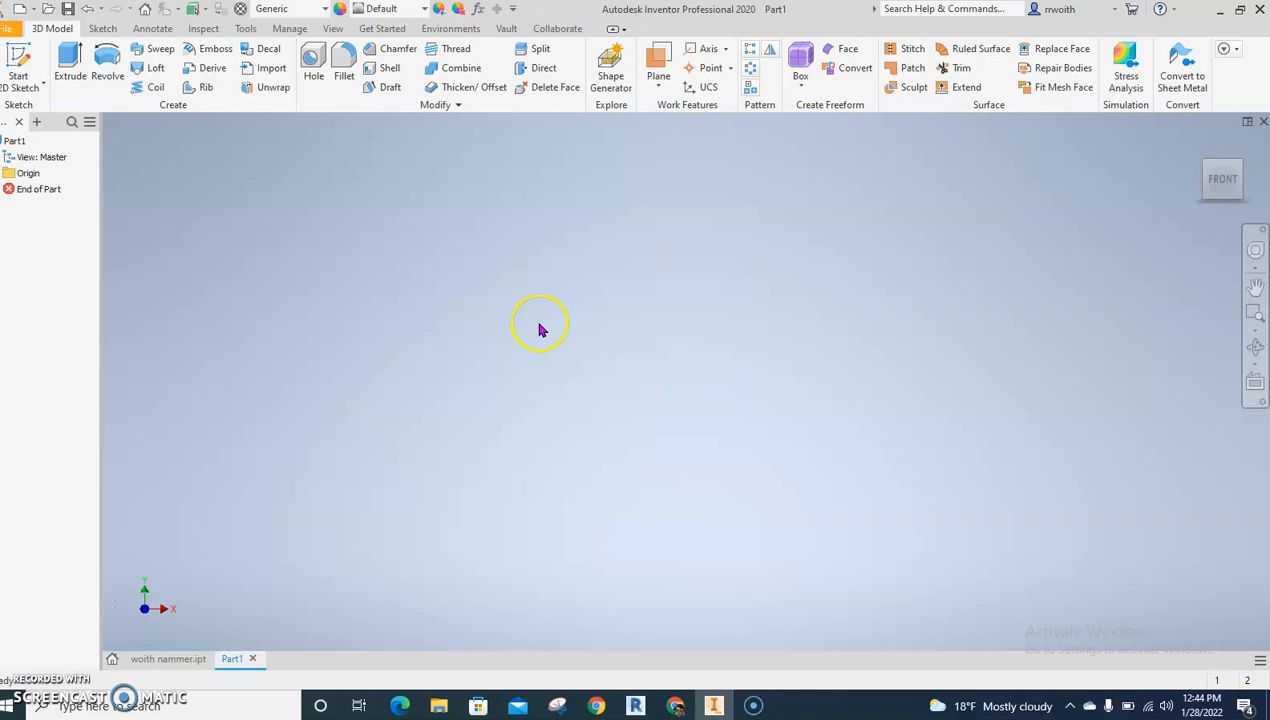
{"action": "left_click", "coordinate": [18, 62]}
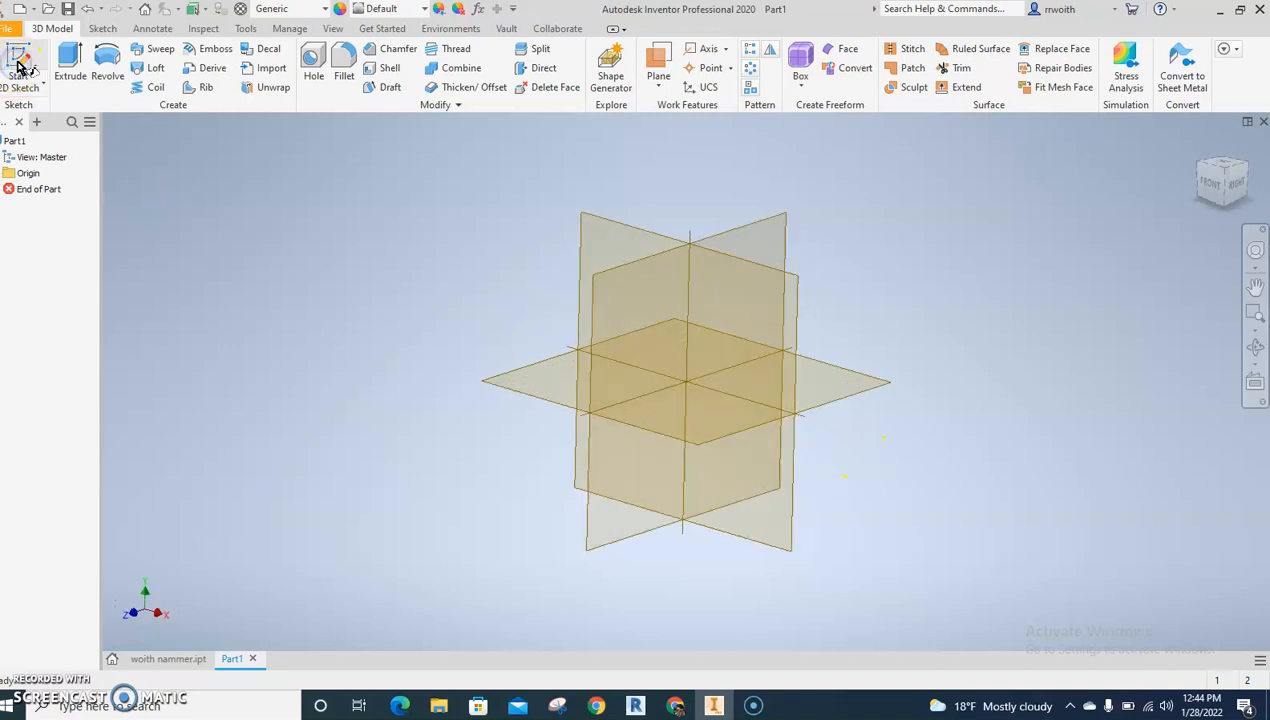
{"action": "left_click", "coordinate": [605, 232]}
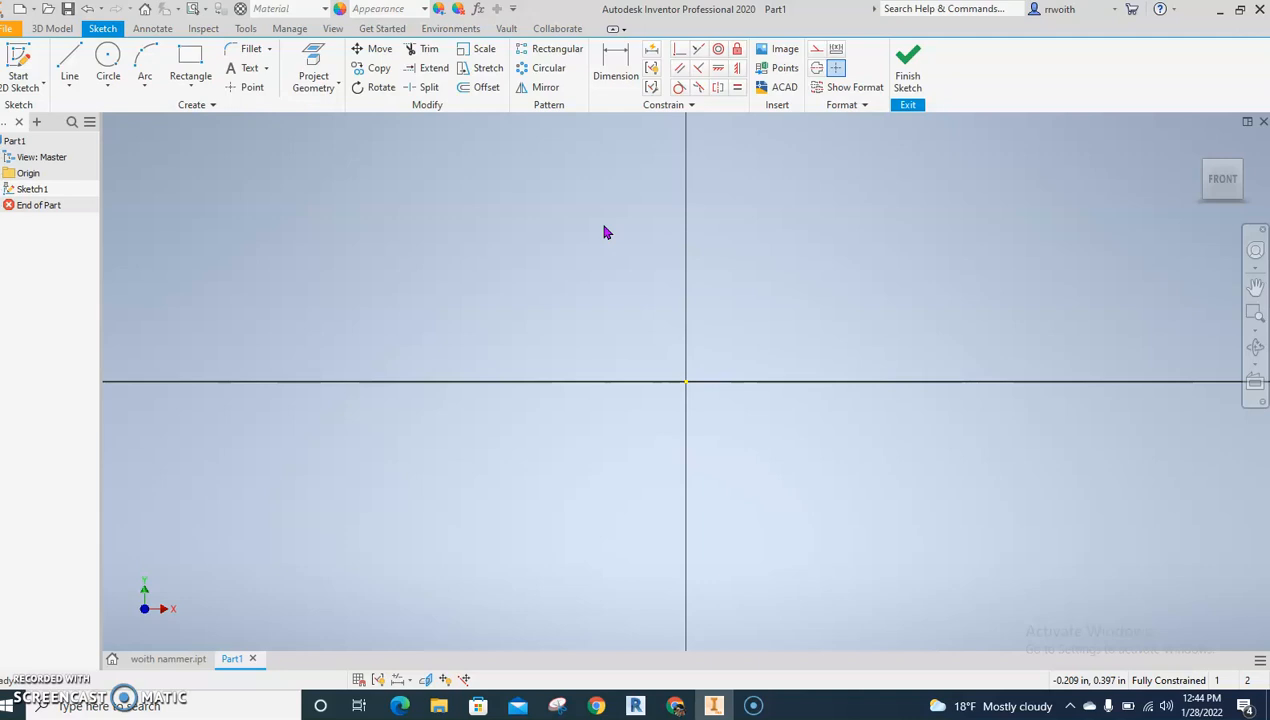
Step: Sketch a two-point center rectangle 7 in wide and 5 in high, centred on the origin
{"action": "left_click", "coordinate": [186, 88]}
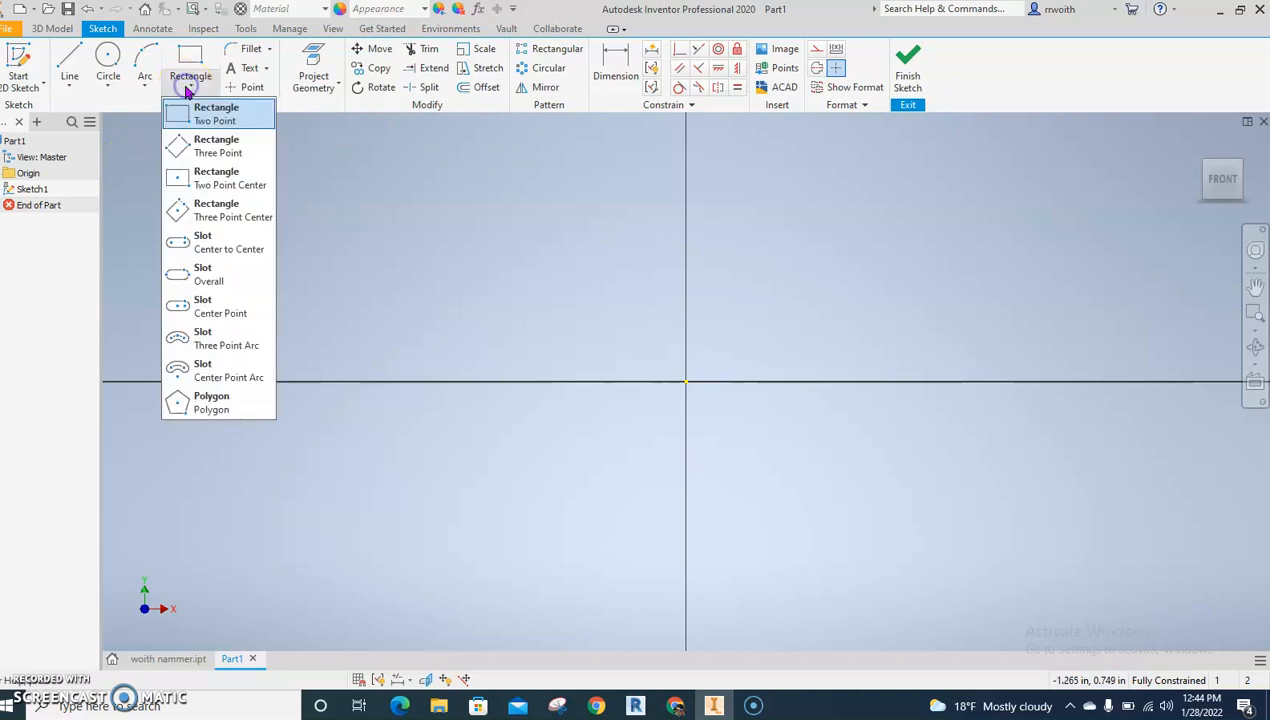
{"action": "left_click", "coordinate": [216, 190]}
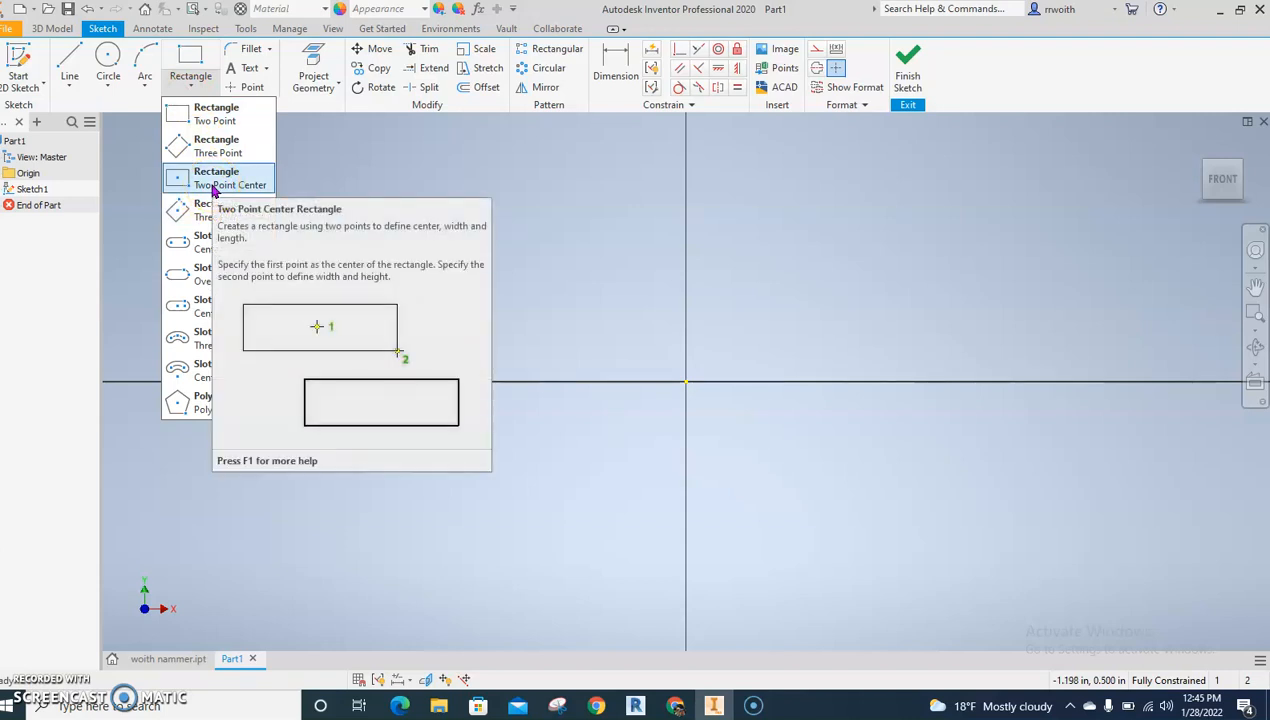
{"action": "left_click", "coordinate": [212, 186]}
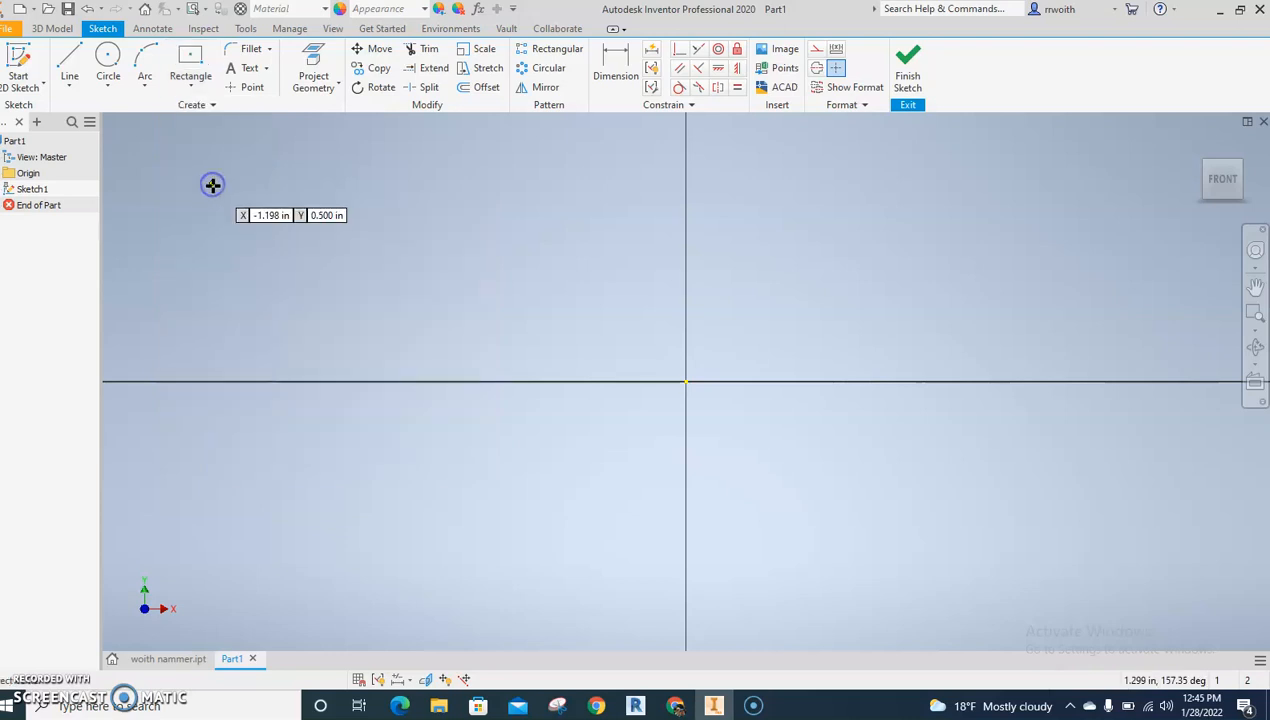
{"action": "left_click", "coordinate": [688, 382]}
{"action": "scroll", "coordinate": [410, 212], "scroll_direction": "down", "scroll_amount": 4}
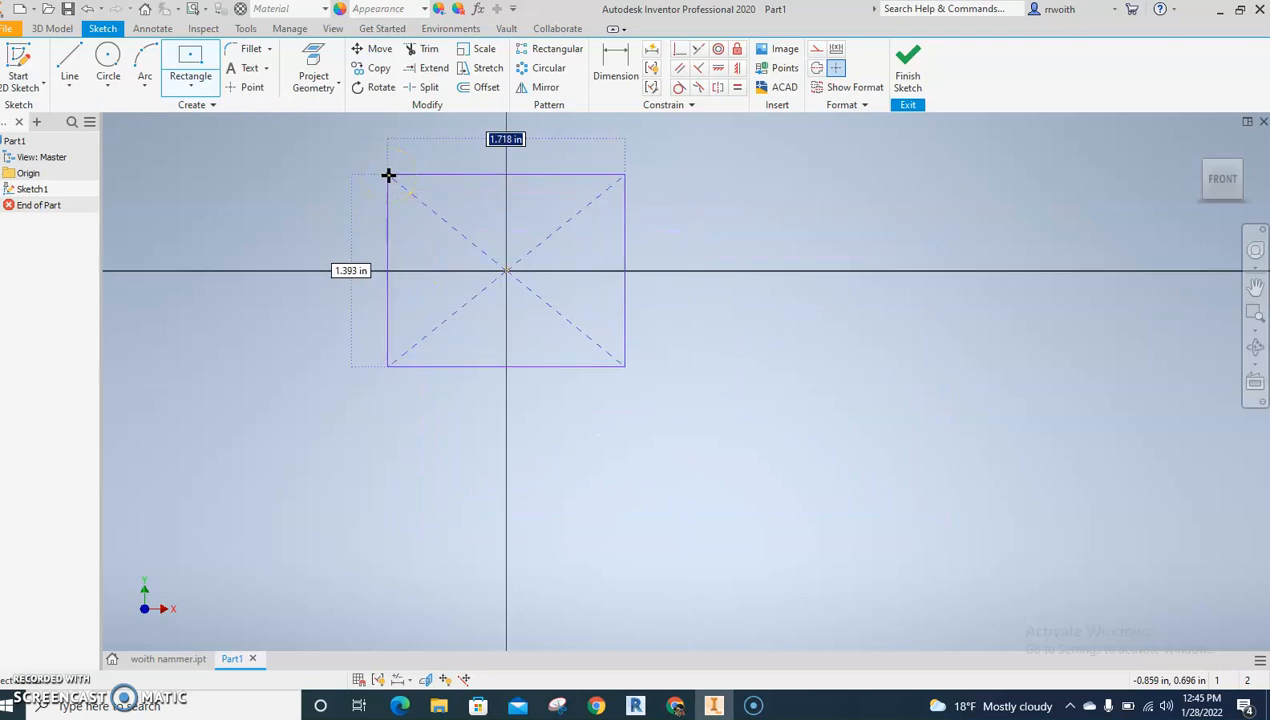
{"action": "key", "text": "Tab"}
{"action": "key", "text": "Tab"}
{"action": "type", "text": "7"}
{"action": "key", "text": "Tab"}
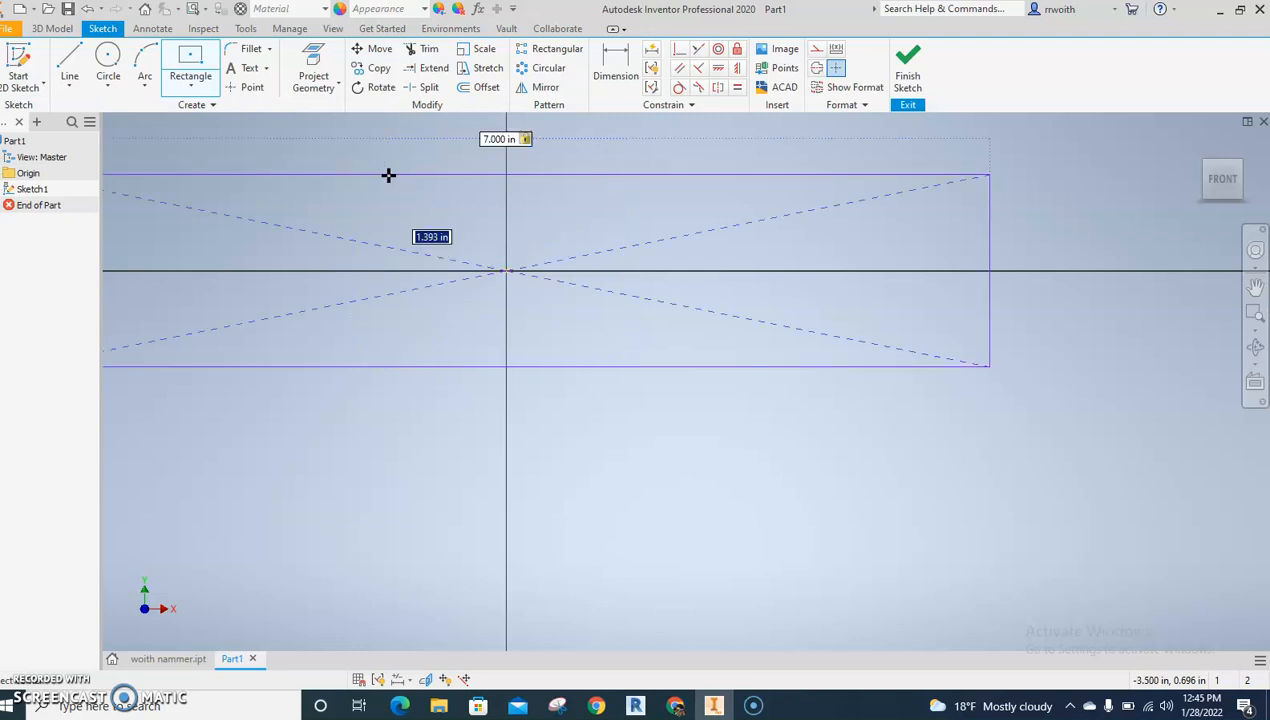
{"action": "type", "text": "5"}
{"action": "key", "text": "Return"}
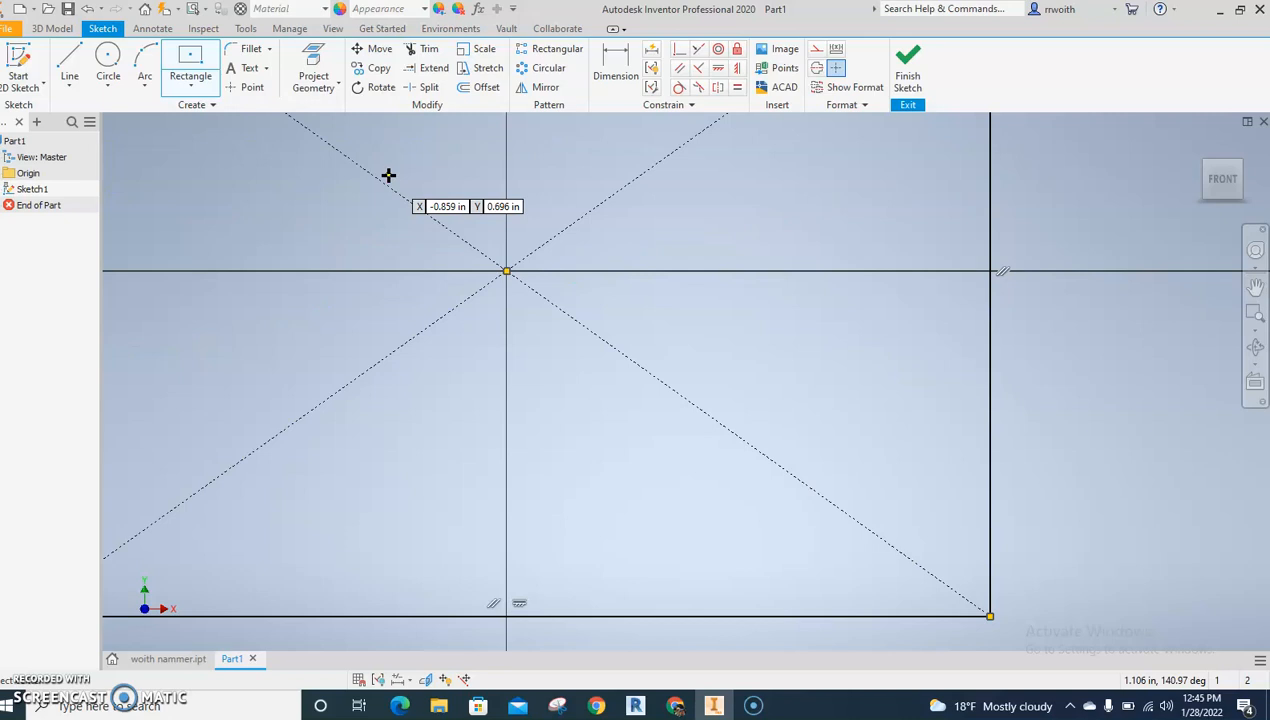
{"action": "middle_click_drag", "start_coordinate": [456, 393], "coordinate": [453, 444]}
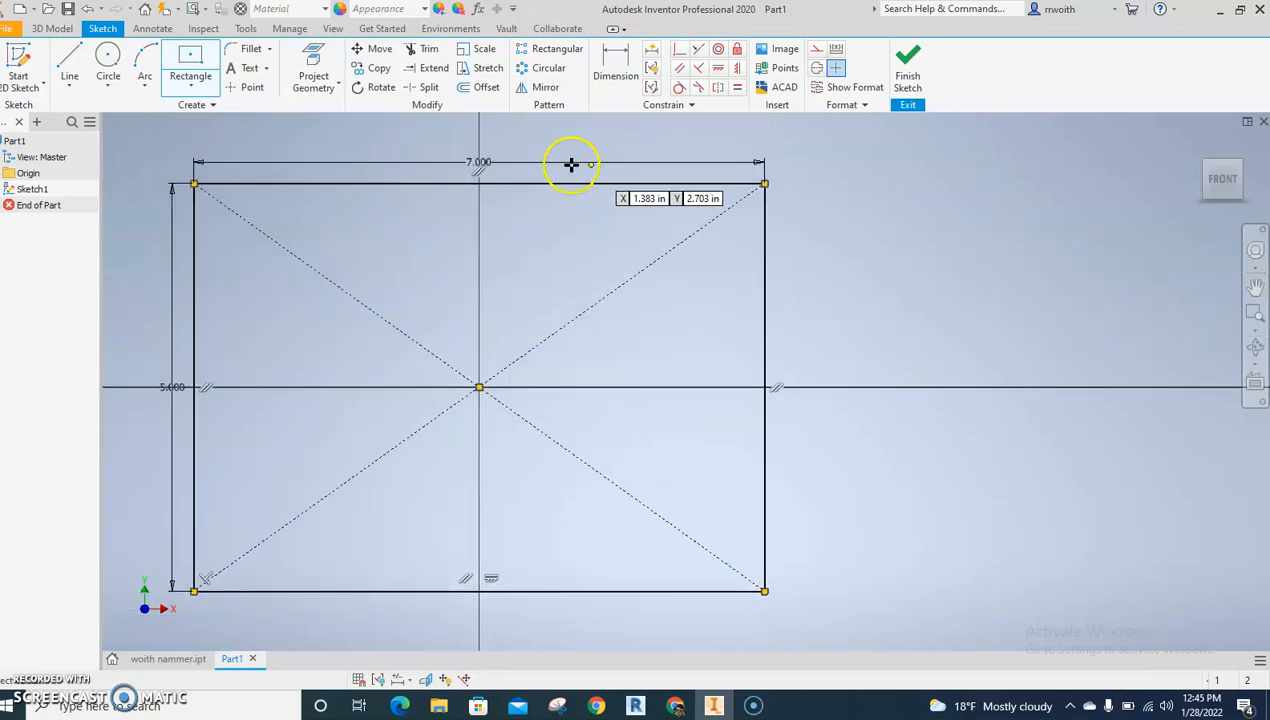
{"action": "key", "text": "Escape"}
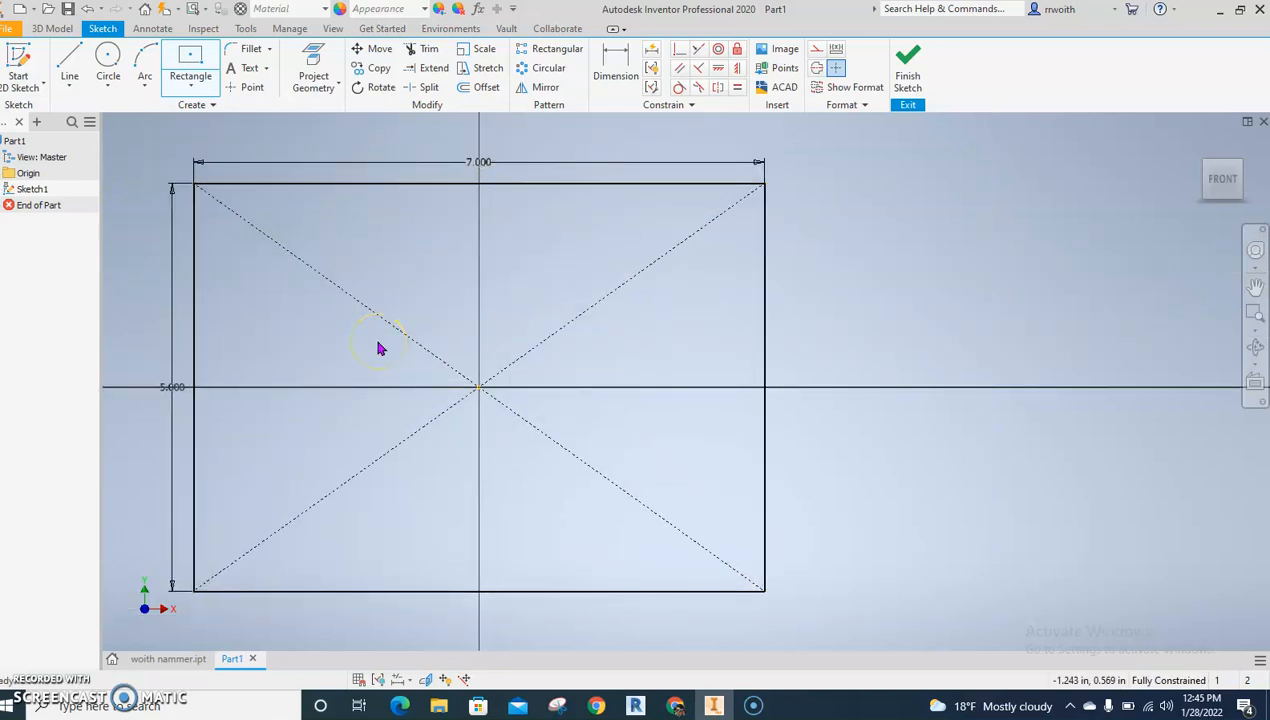
{"action": "double_click", "coordinate": [538, 165]}
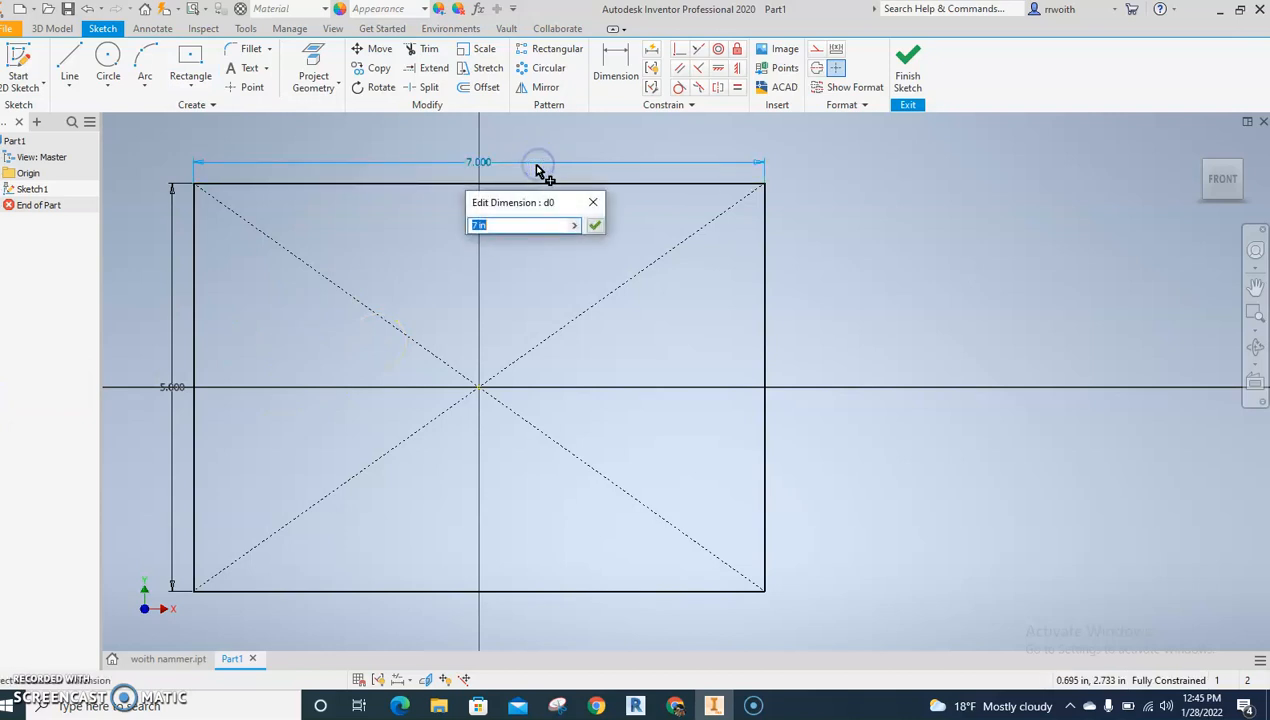
{"action": "left_click", "coordinate": [594, 201]}
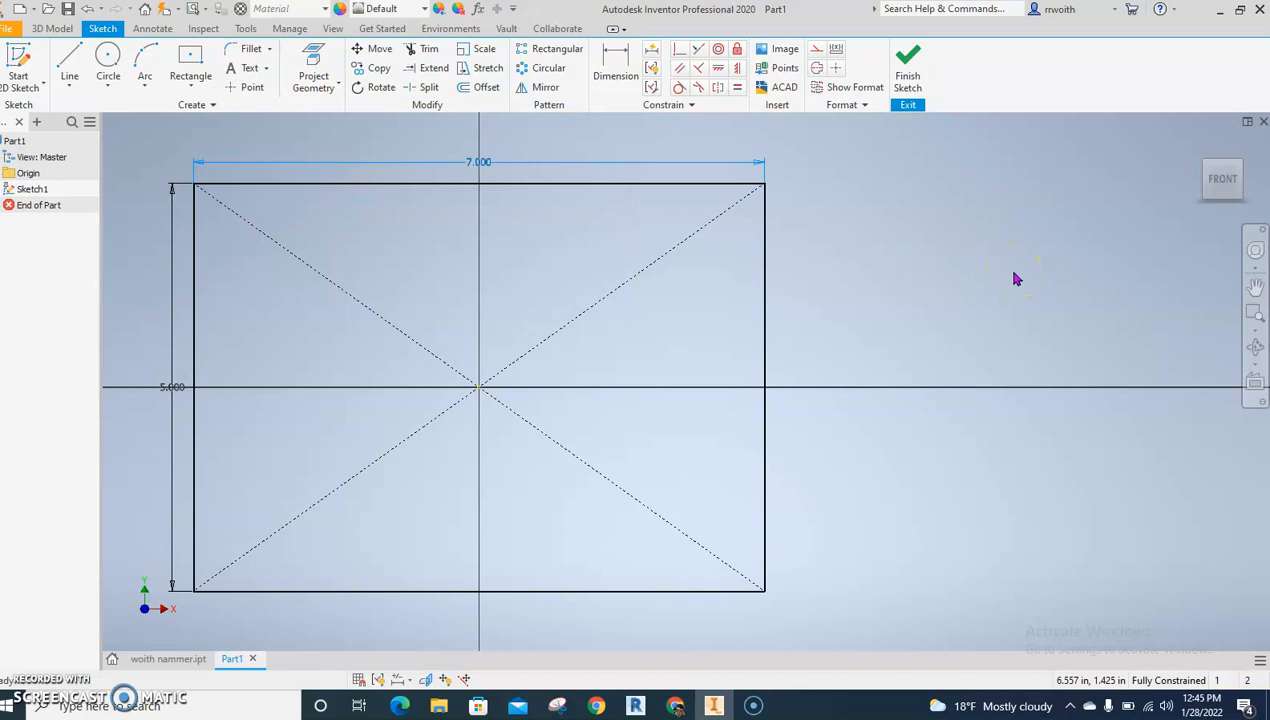
Step: Finish the sketch and extrude the 7 by 5 in rectangle into a solid block
{"action": "left_click", "coordinate": [907, 62]}
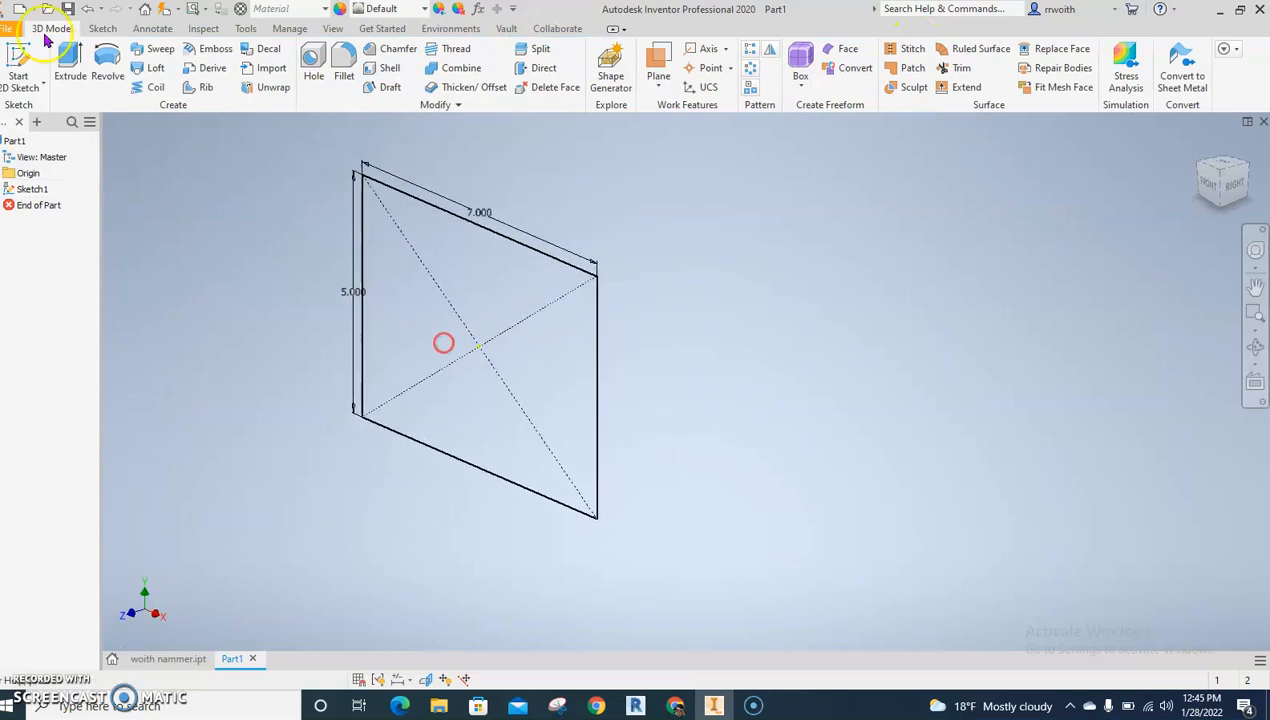
{"action": "key", "text": "e"}
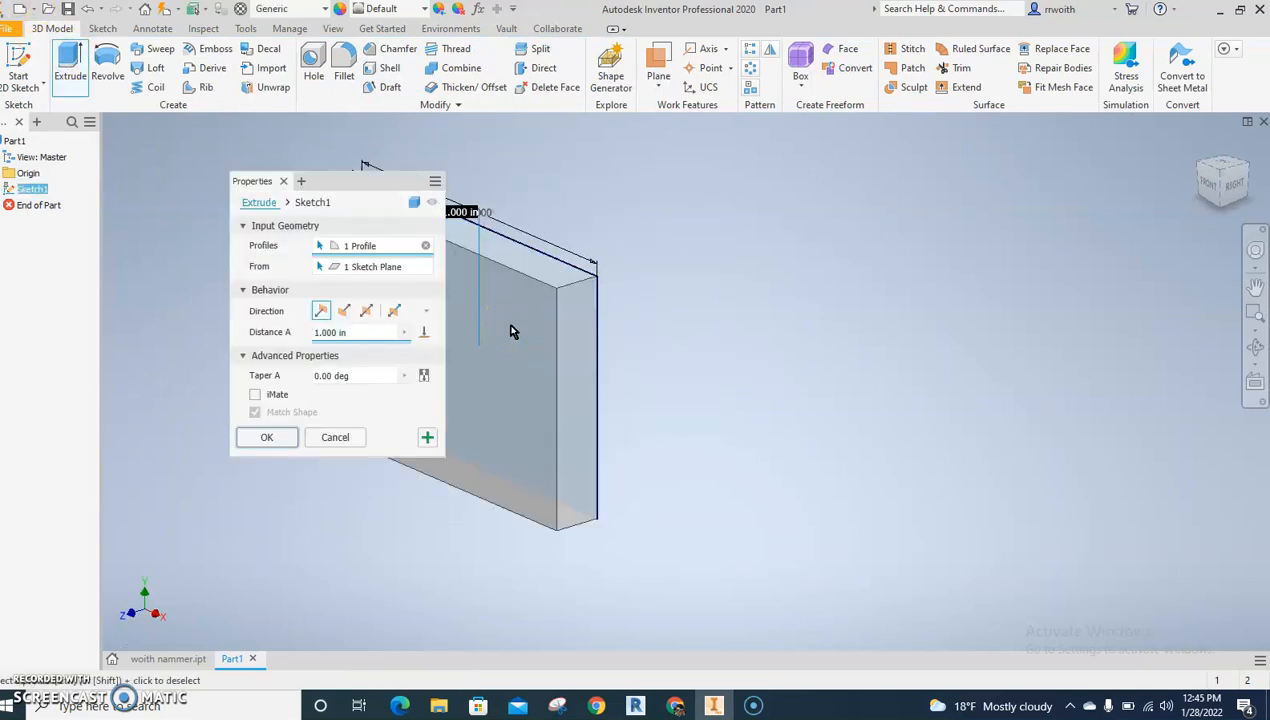
{"action": "left_click", "coordinate": [264, 437]}
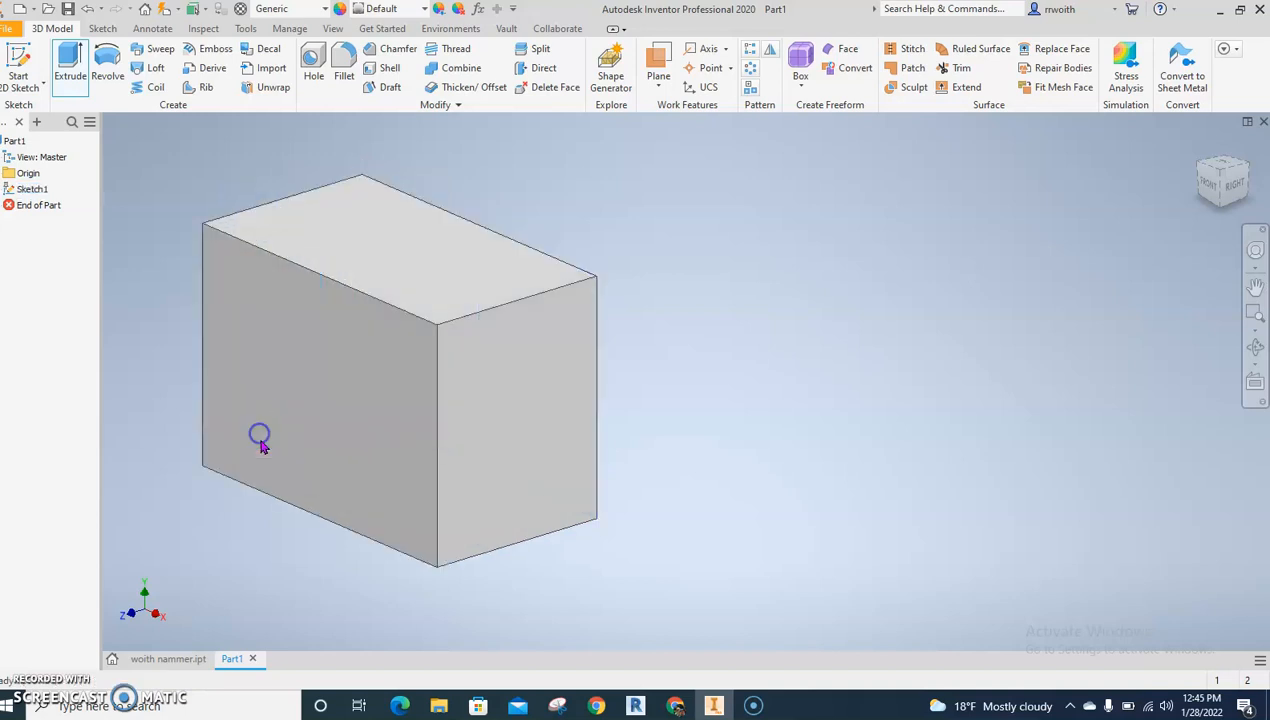
{"action": "left_click", "coordinate": [262, 416]}
{"action": "left_click", "coordinate": [285, 439]}
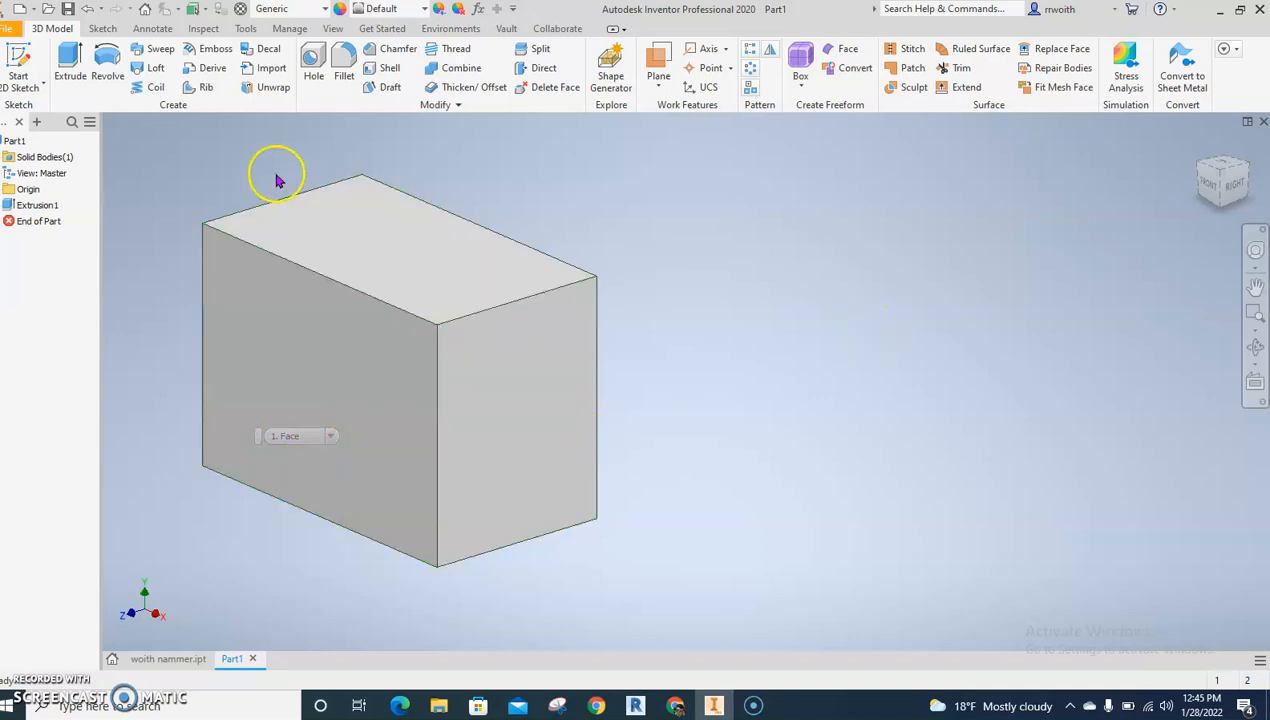
Step: Fillet the block's four edges running from front to back with a 0.5 in radius
{"action": "left_click", "coordinate": [344, 64]}
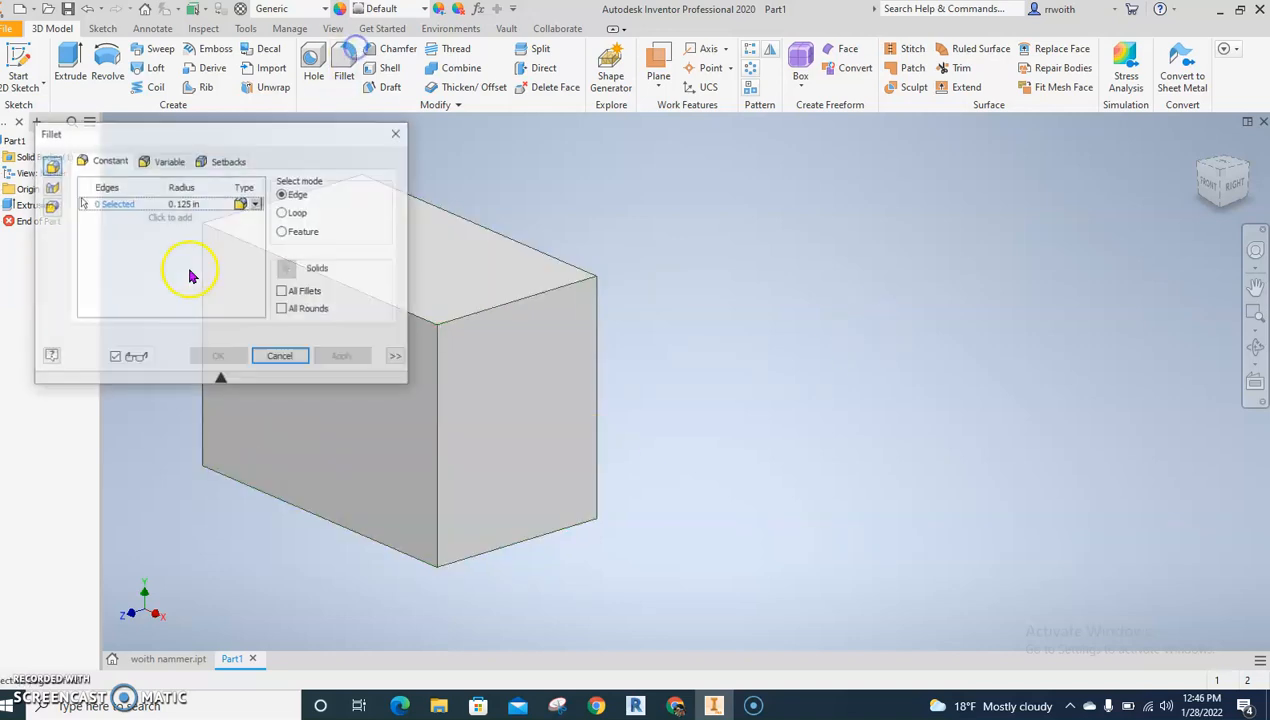
{"action": "left_click", "coordinate": [208, 201]}
{"action": "key", "text": "BackSpace"}
{"action": "type", "text": ".5"}
{"action": "middle_click_drag", "start_coordinate": [578, 391], "coordinate": [944, 448]}
{"action": "left_click", "coordinate": [912, 374]}
{"action": "left_click", "coordinate": [914, 605]}
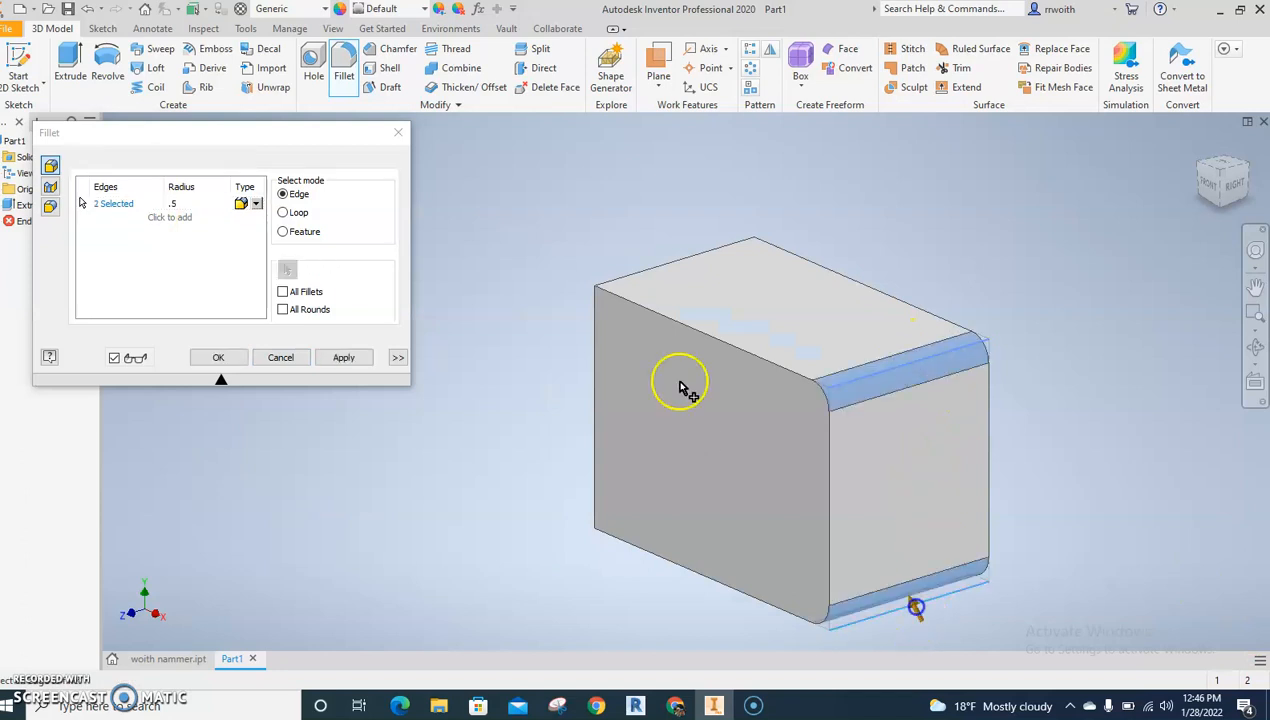
{"action": "left_click", "coordinate": [667, 266]}
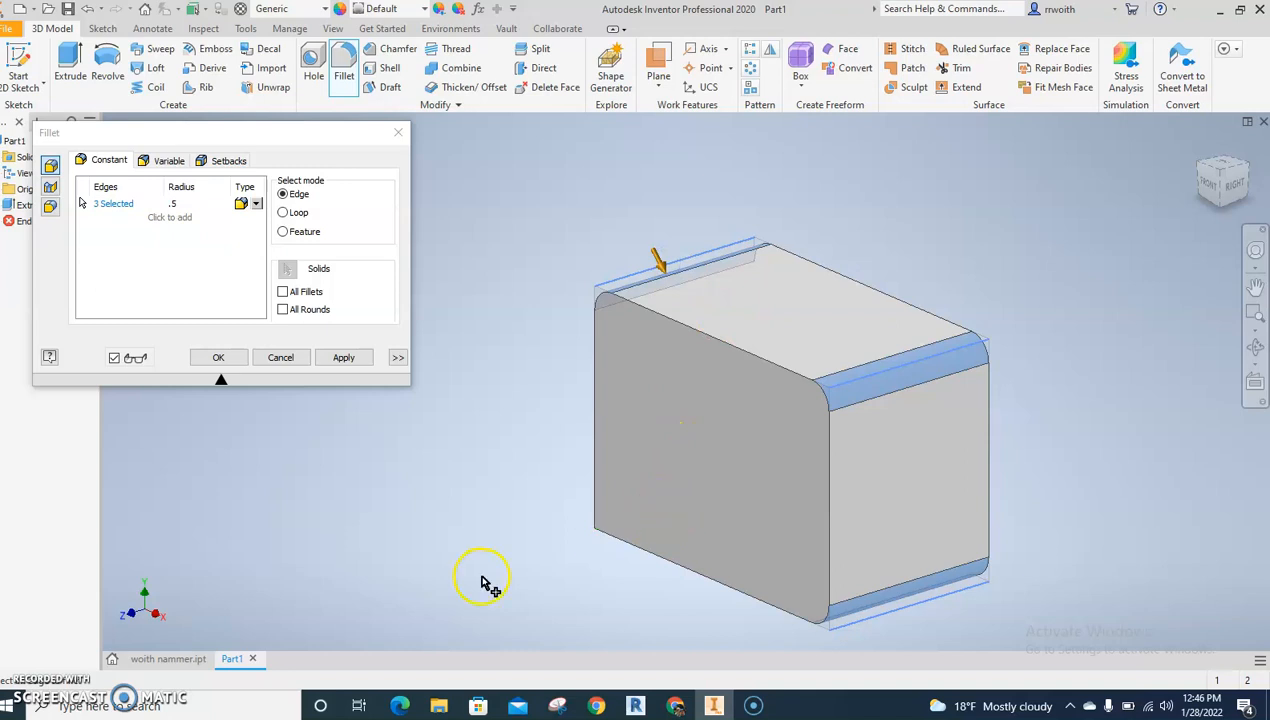
{"action": "middle_click_drag", "start_coordinate": [493, 556], "coordinate": [611, 595], "text": "shift"}
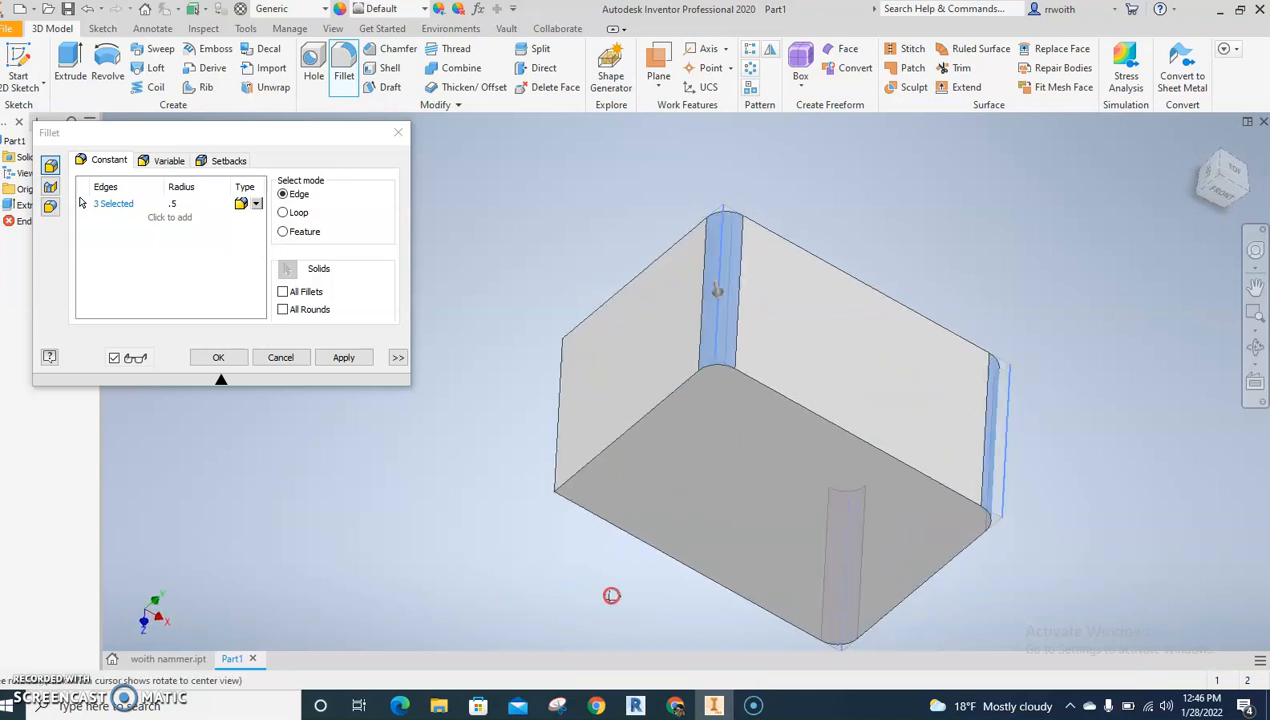
{"action": "left_click", "coordinate": [561, 405]}
{"action": "middle_click_drag", "start_coordinate": [491, 449], "coordinate": [394, 400], "text": "shift"}
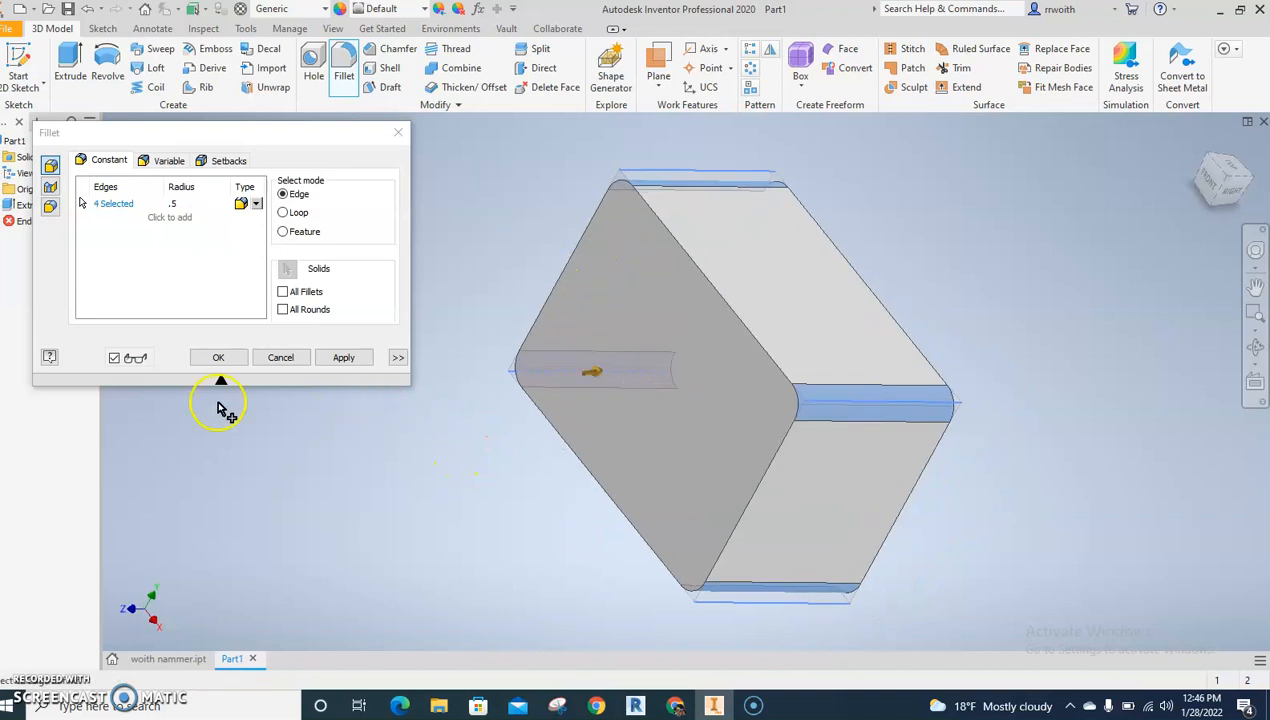
{"action": "left_click", "coordinate": [240, 356]}
{"action": "middle_click_drag", "start_coordinate": [241, 357], "coordinate": [256, 392], "text": "shift"}
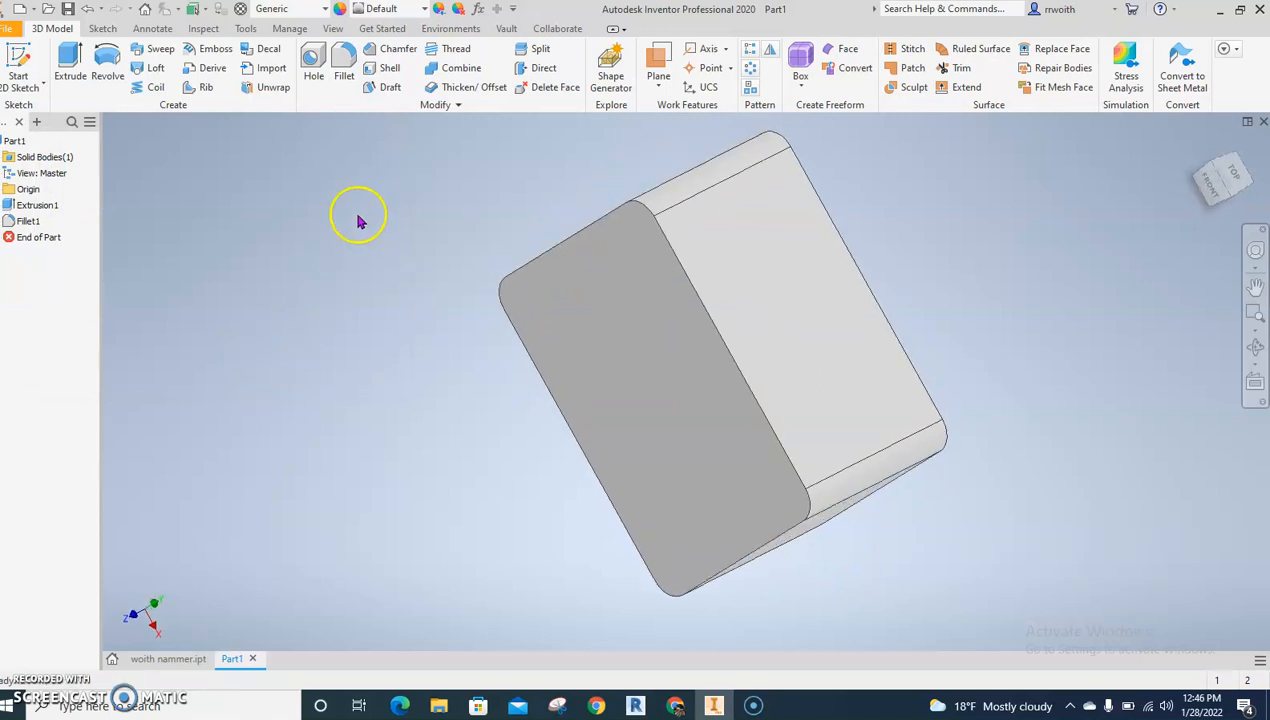
Step: Chamfer the edge loops around the block's front and back faces with a distance of 0.5 in
{"action": "left_click", "coordinate": [394, 50]}
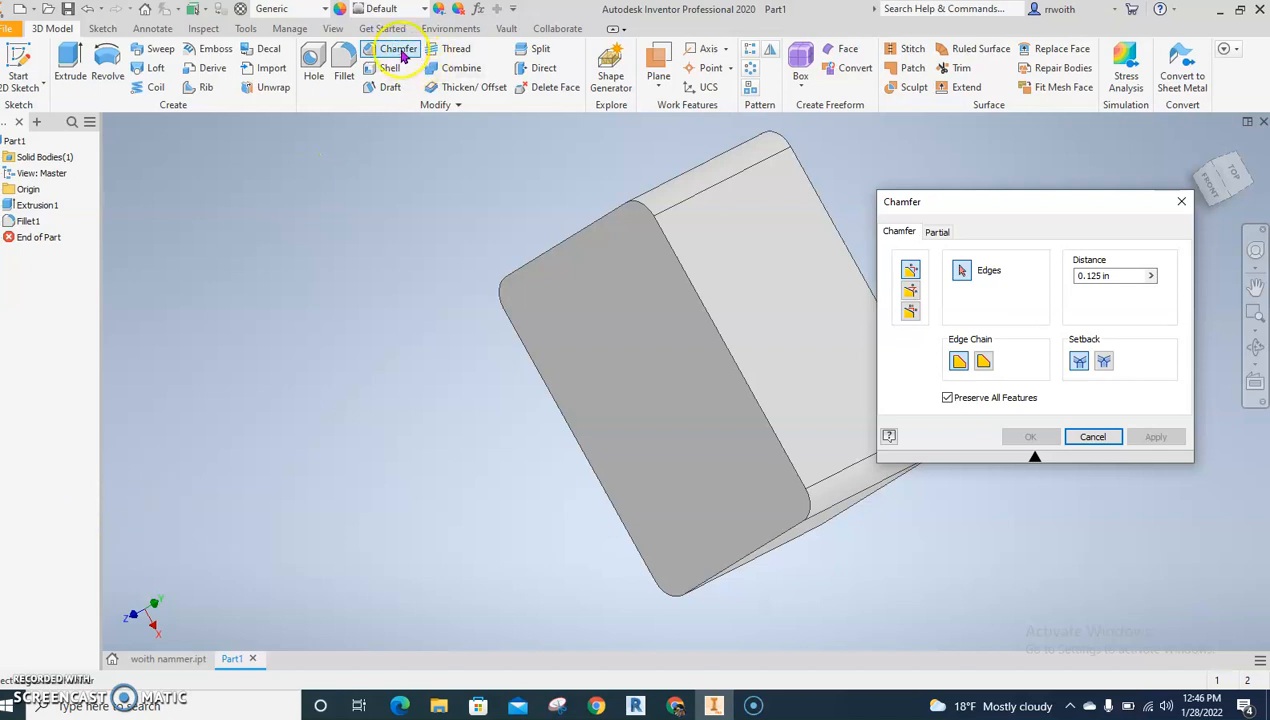
{"action": "left_click", "coordinate": [1131, 277]}
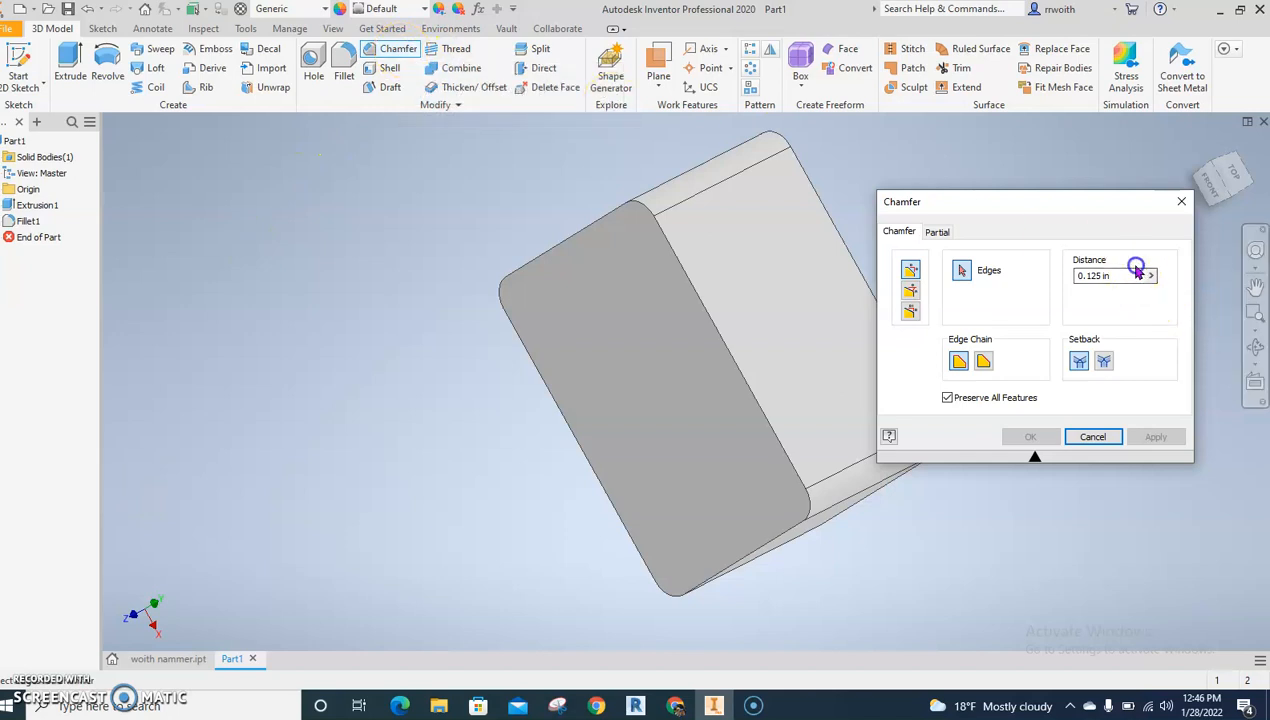
{"action": "left_click_drag", "start_coordinate": [1130, 277], "coordinate": [761, 286]}
{"action": "type", "text": ".5"}
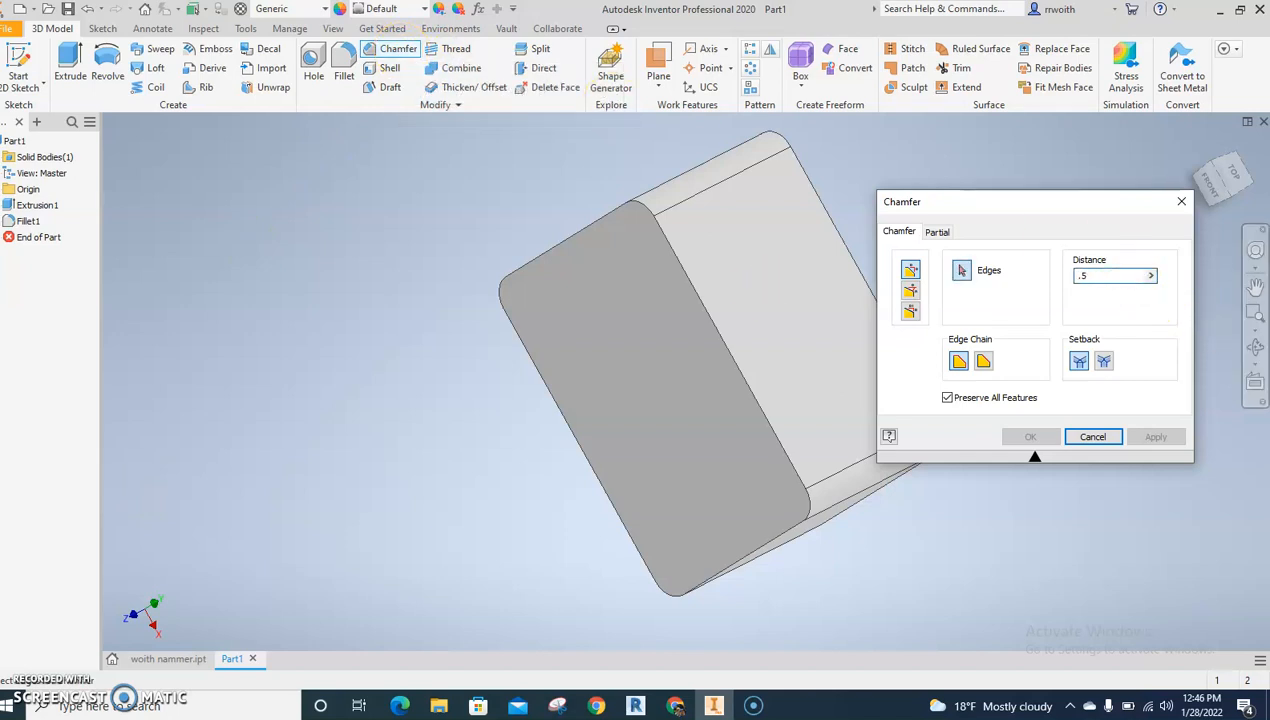
{"action": "left_click", "coordinate": [701, 306]}
{"action": "left_click", "coordinate": [841, 242]}
{"action": "middle_click_drag", "start_coordinate": [675, 463], "coordinate": [380, 269]}
{"action": "left_click", "coordinate": [1030, 437]}
{"action": "middle_click_drag", "start_coordinate": [913, 519], "coordinate": [981, 398], "text": "shift"}
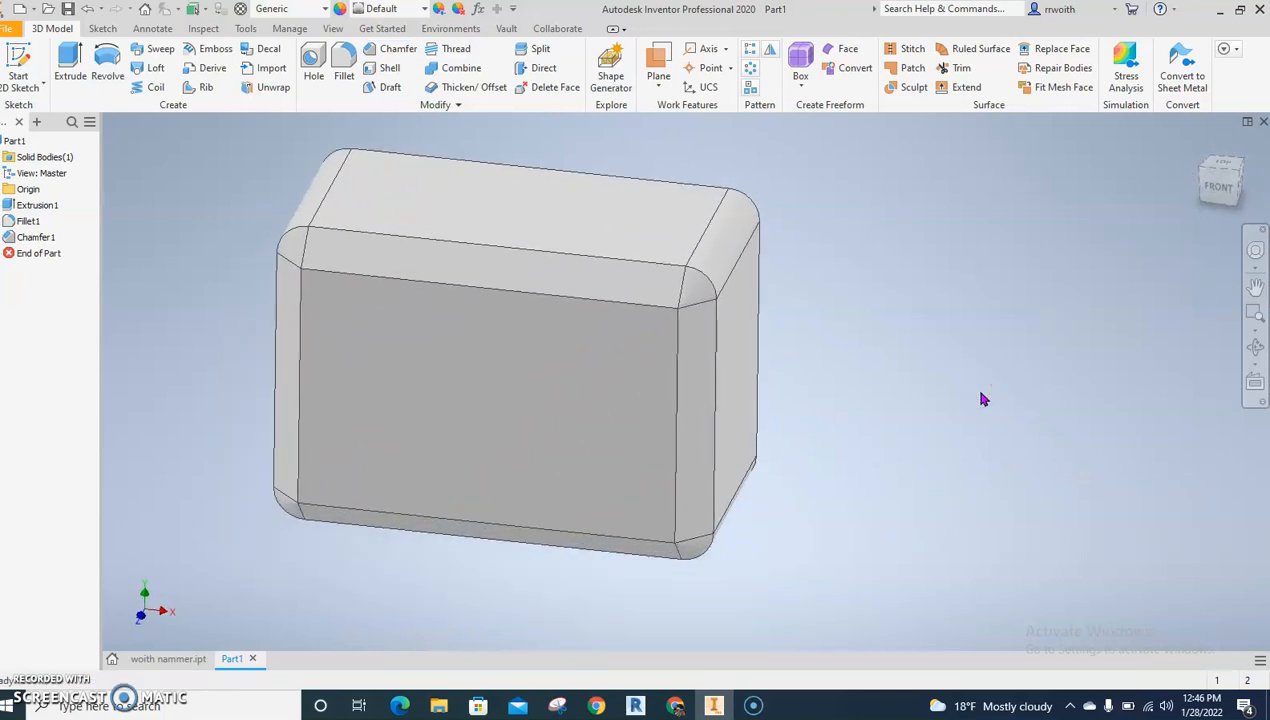
Step: Start a new sketch on the flat bottom face of the hammer head block
{"action": "middle_click_drag", "start_coordinate": [981, 398], "coordinate": [1003, 390]}
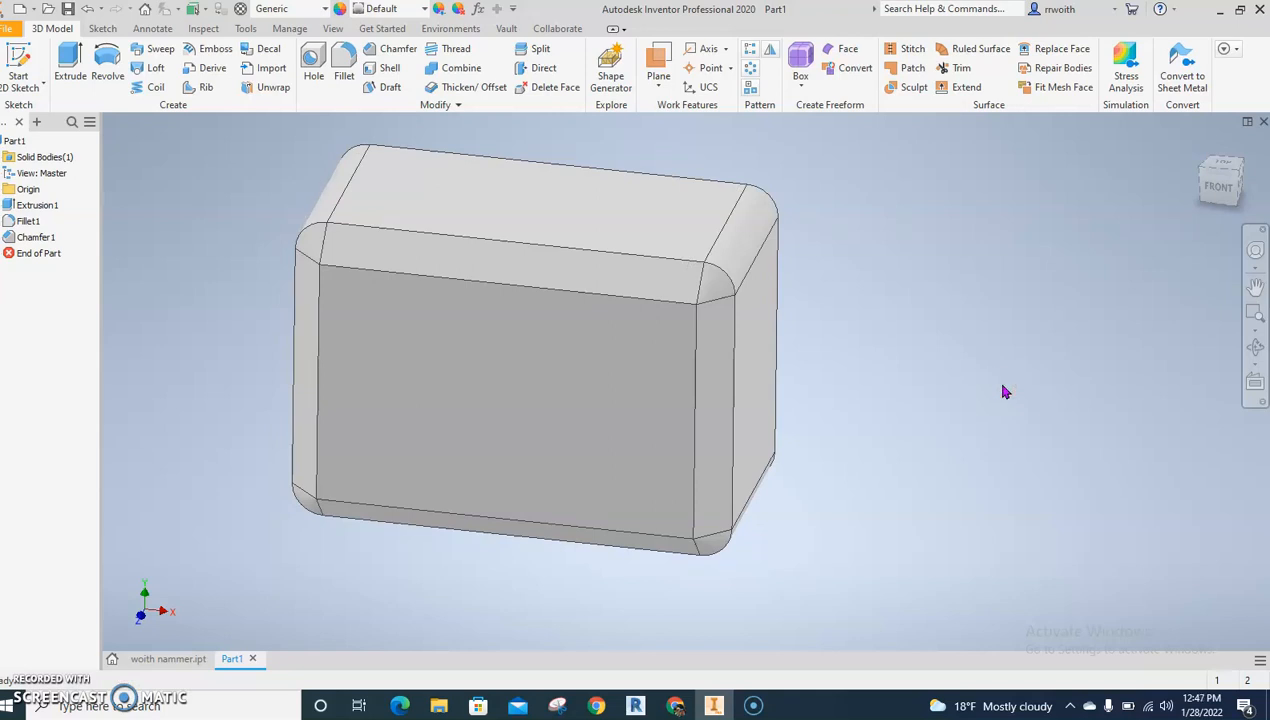
{"action": "middle_click_drag", "start_coordinate": [941, 397], "coordinate": [641, 278], "text": "shift"}
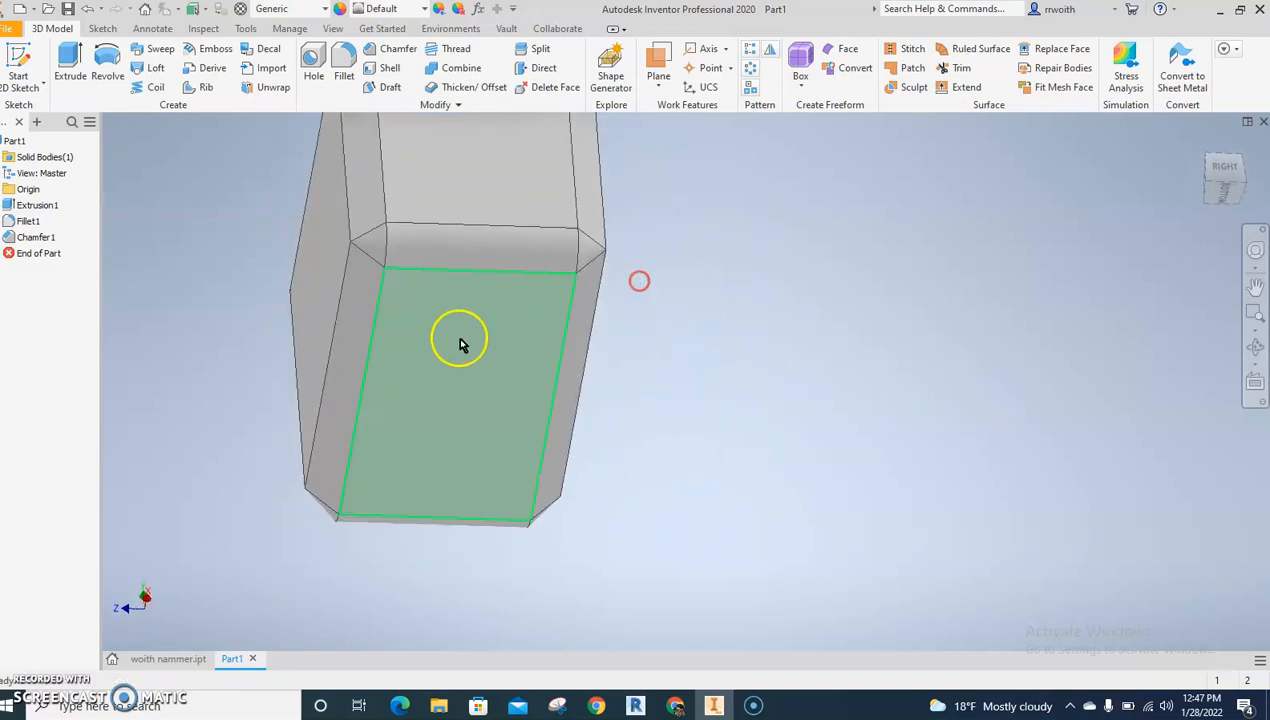
{"action": "middle_click_drag", "start_coordinate": [712, 340], "coordinate": [743, 384], "text": "shift"}
{"action": "middle_click_drag", "start_coordinate": [581, 326], "coordinate": [664, 394], "text": "shift"}
{"action": "scroll", "coordinate": [680, 428], "scroll_direction": "up", "scroll_amount": 3}
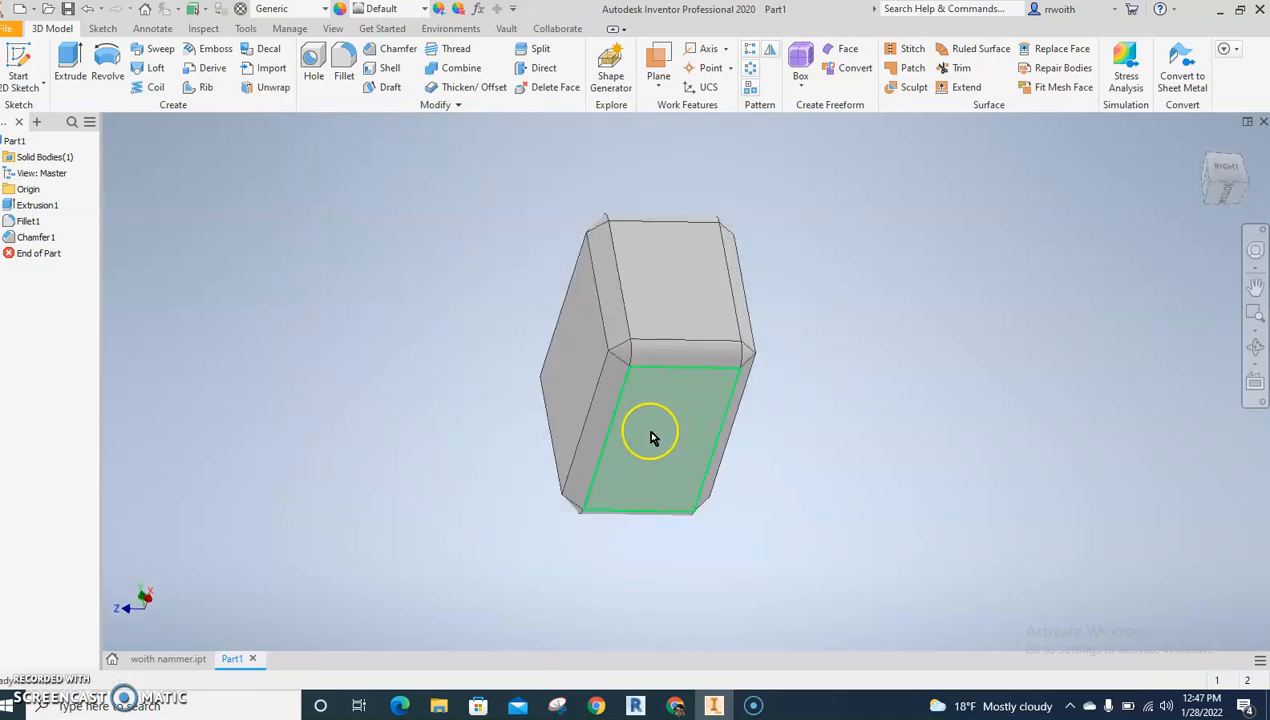
{"action": "middle_click_drag", "start_coordinate": [646, 440], "coordinate": [709, 462], "text": "shift"}
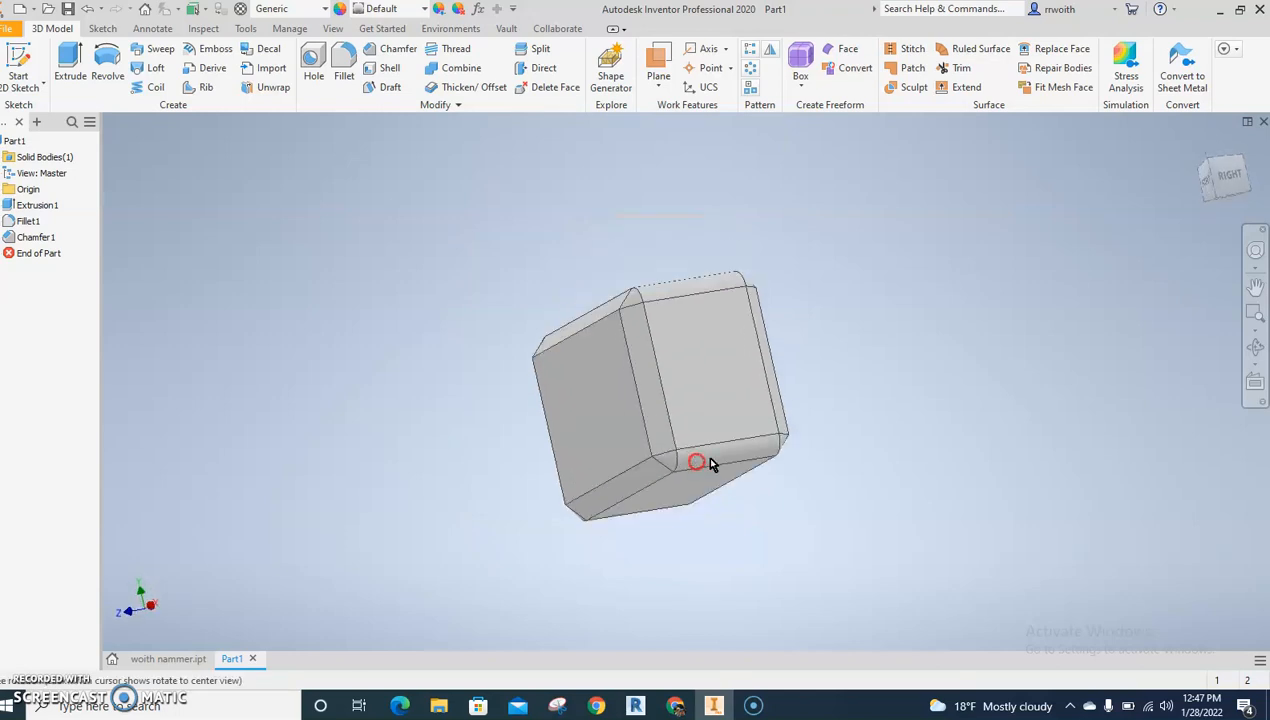
{"action": "left_click", "coordinate": [1238, 180]}
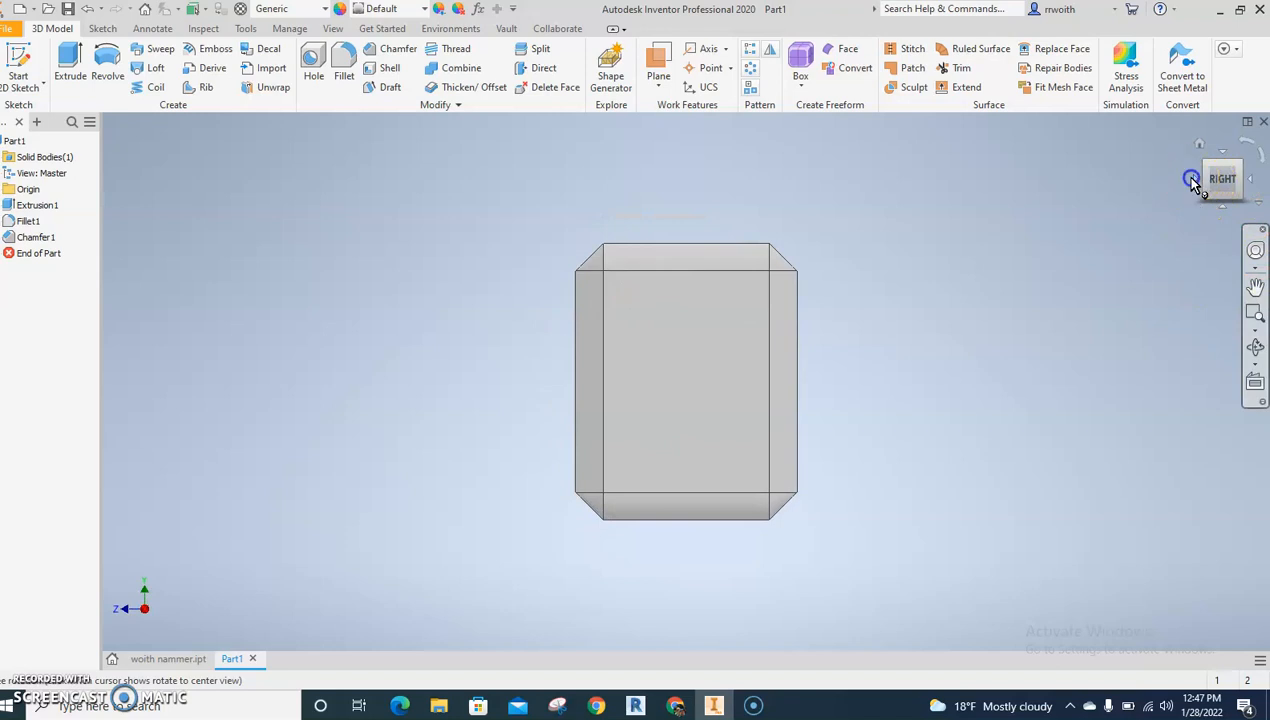
{"action": "left_click", "coordinate": [1190, 177]}
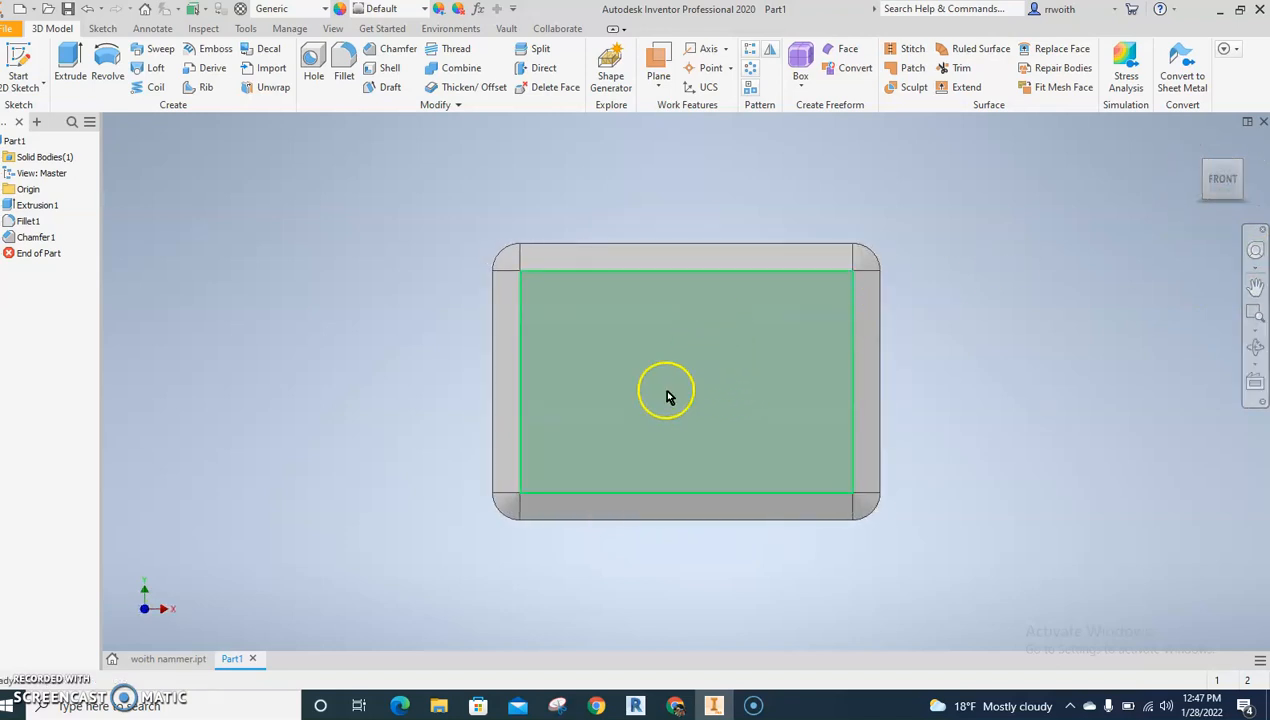
{"action": "left_click", "coordinate": [1226, 210]}
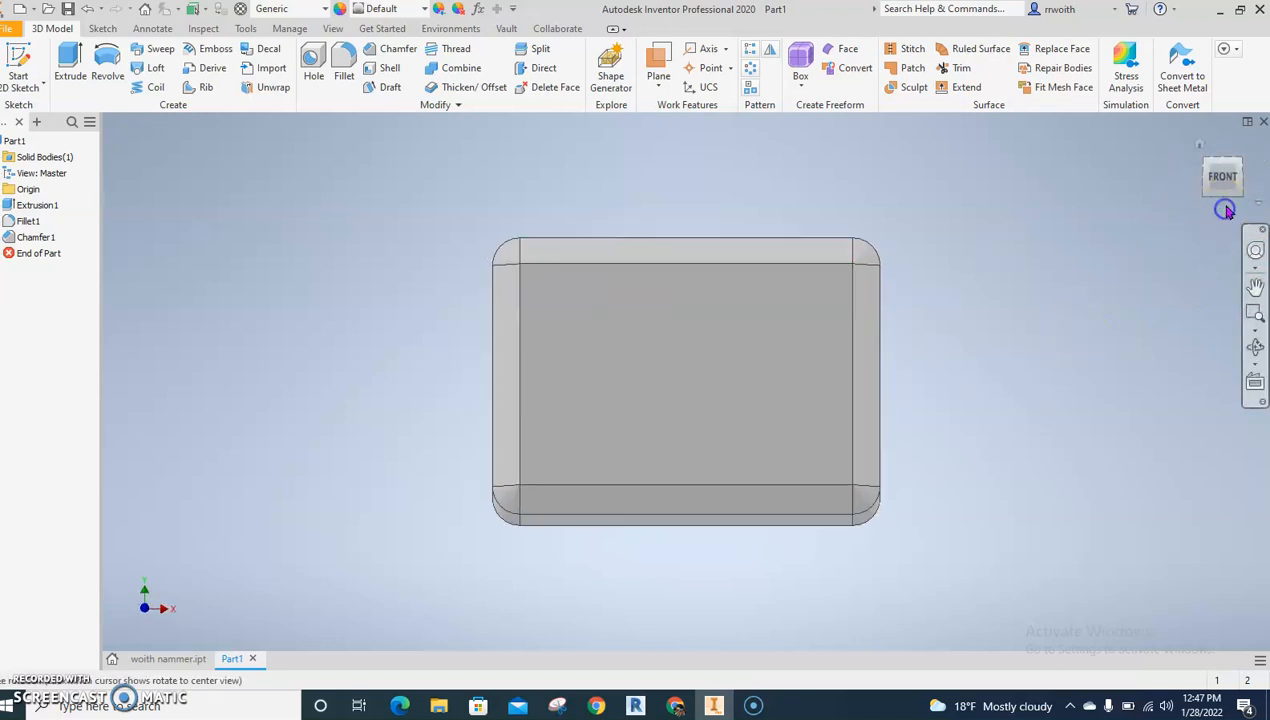
{"action": "left_click", "coordinate": [627, 390]}
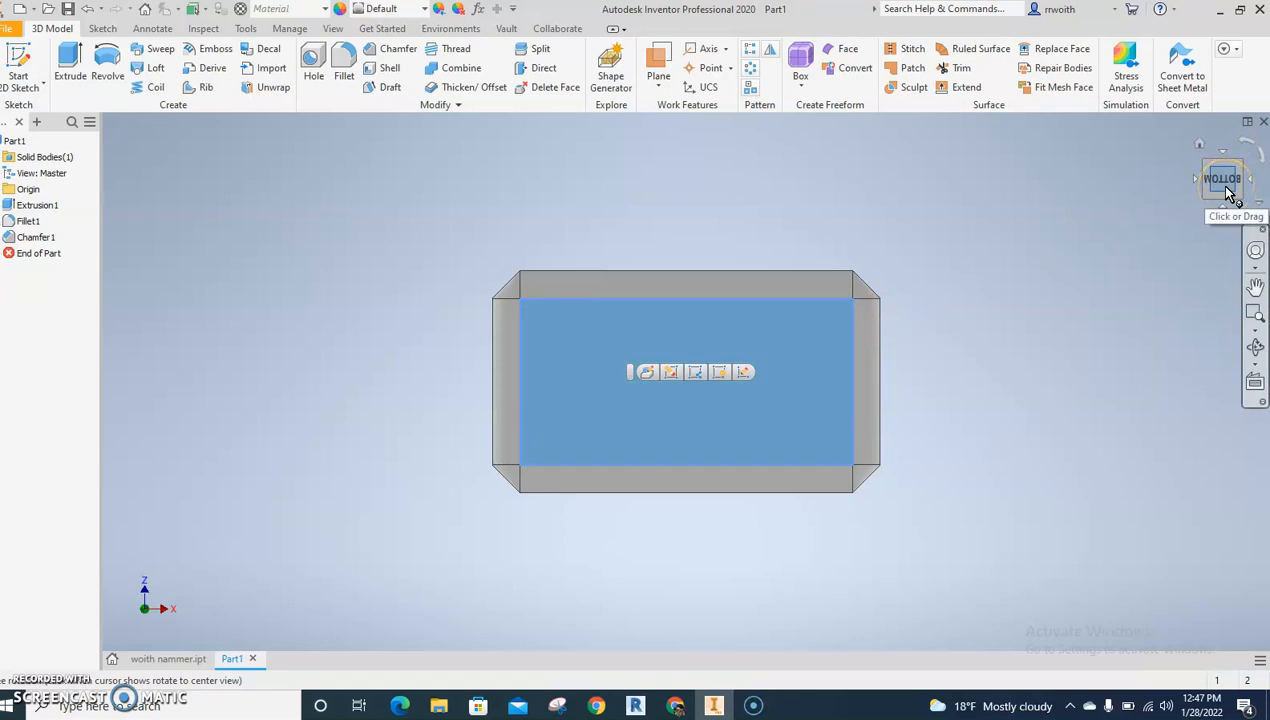
{"action": "left_click", "coordinate": [742, 373]}
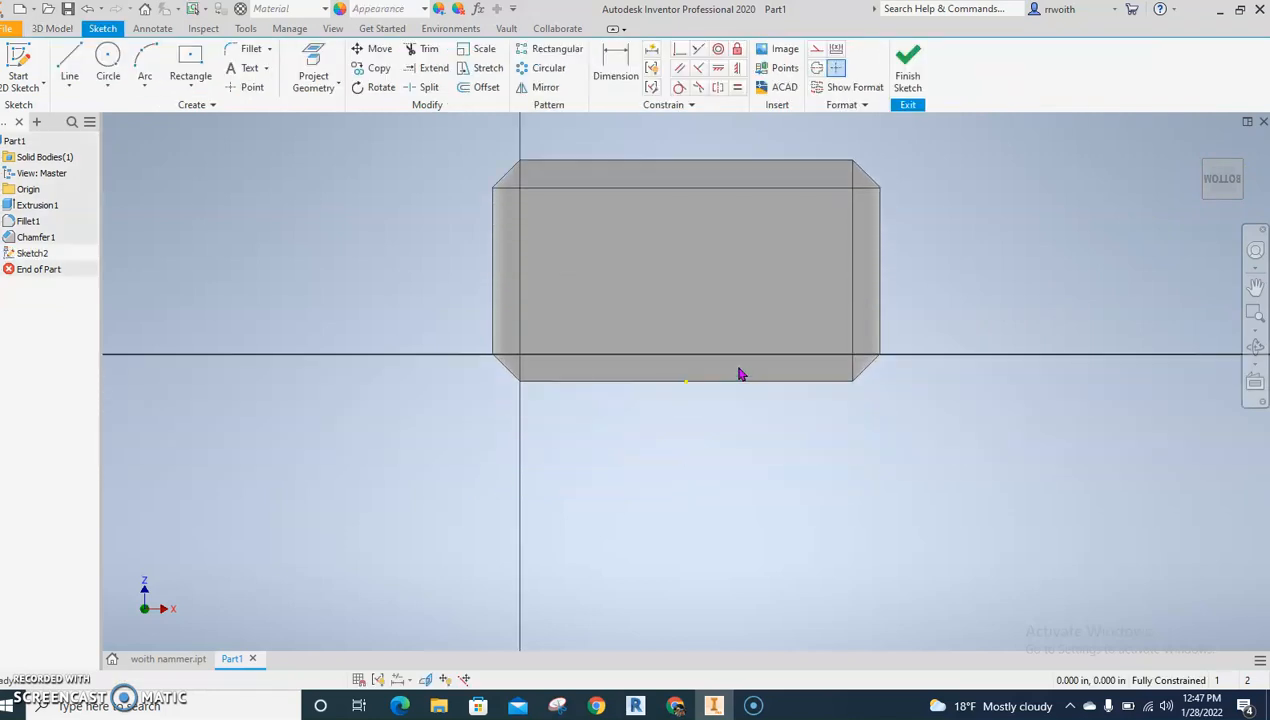
Step: Project the outline of the block's flat bottom face into the sketch
{"action": "left_click", "coordinate": [107, 58]}
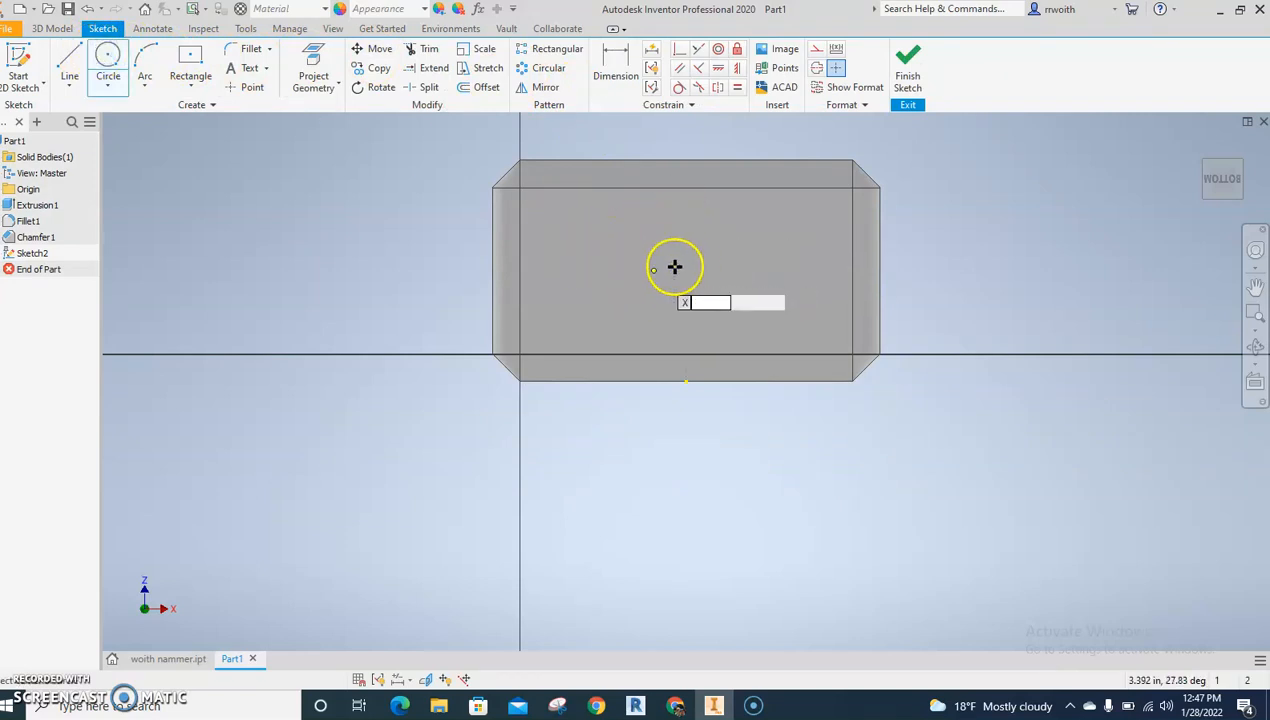
{"action": "left_click", "coordinate": [316, 57]}
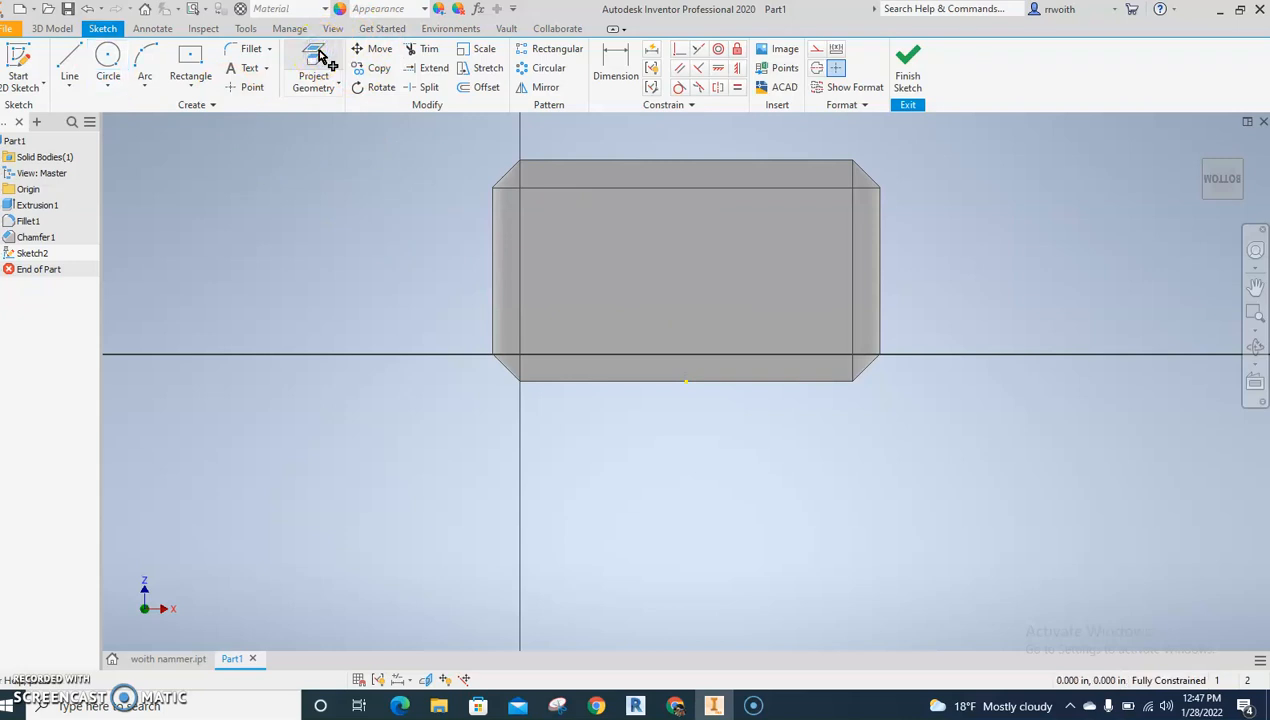
{"action": "left_click", "coordinate": [640, 249]}
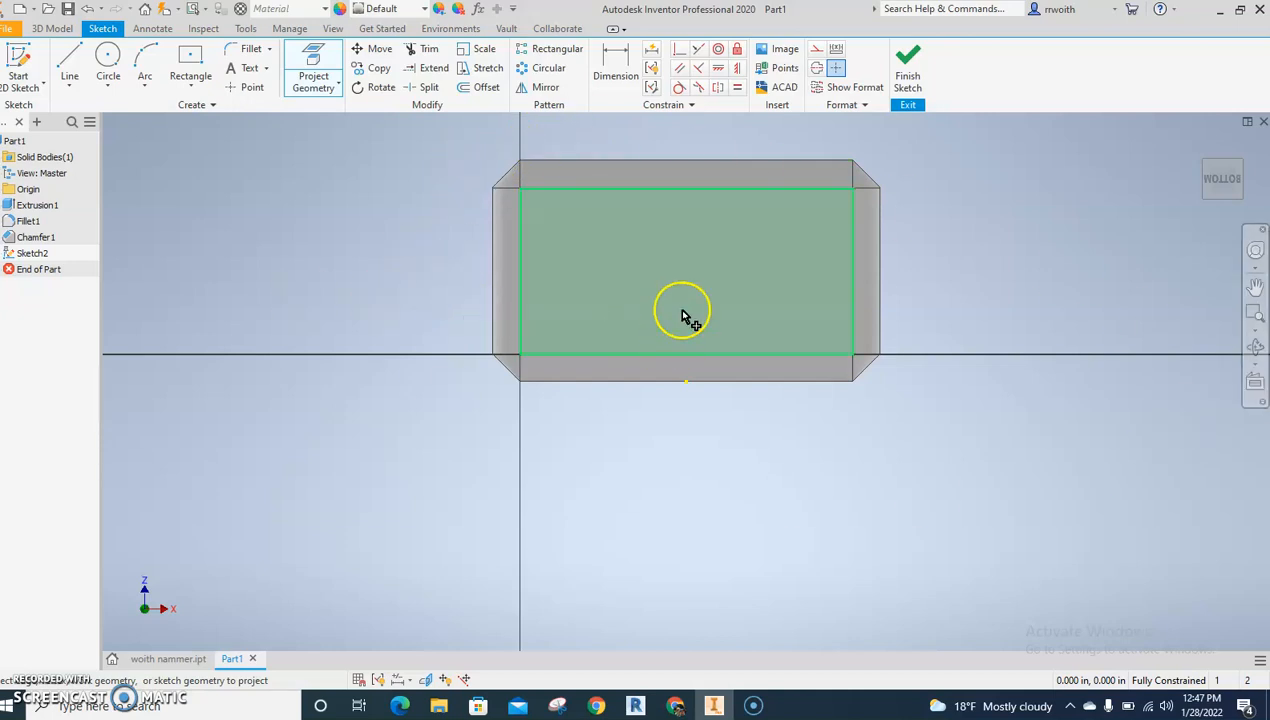
Step: Draw a 2 in diameter circle at the center of the projected face outline and finish the sketch
{"action": "left_click", "coordinate": [108, 58]}
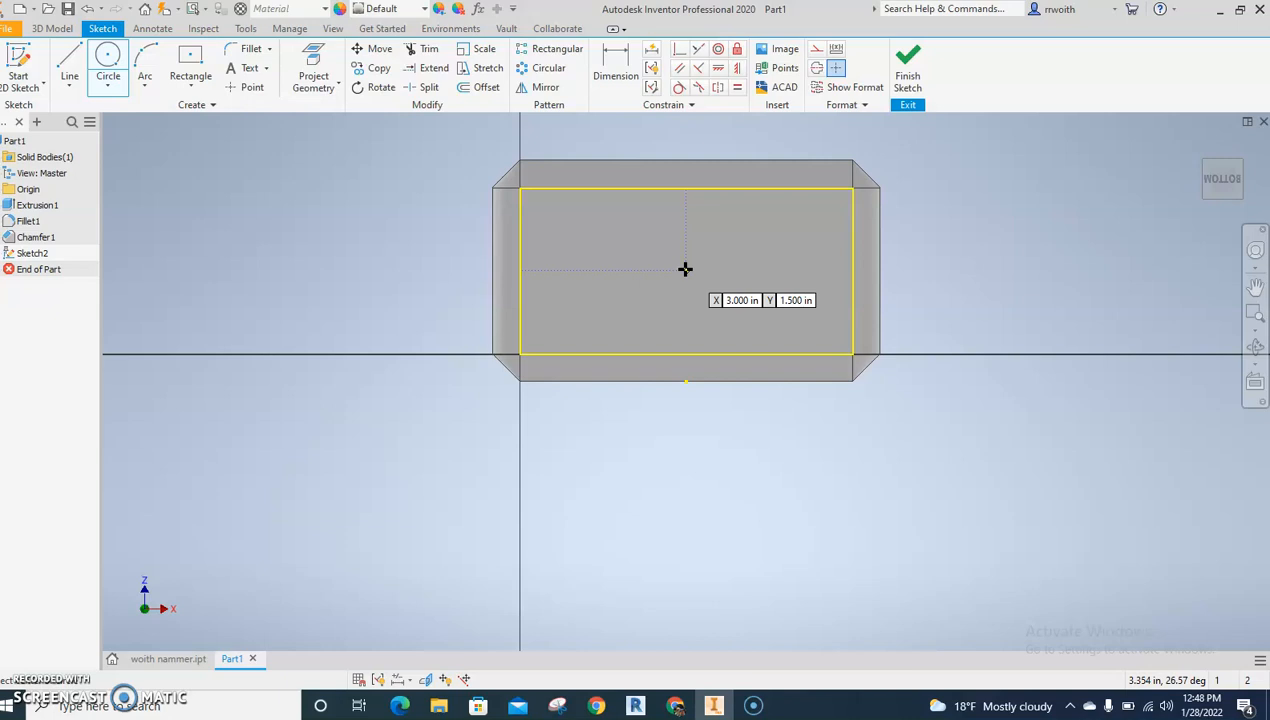
{"action": "left_click", "coordinate": [685, 269]}
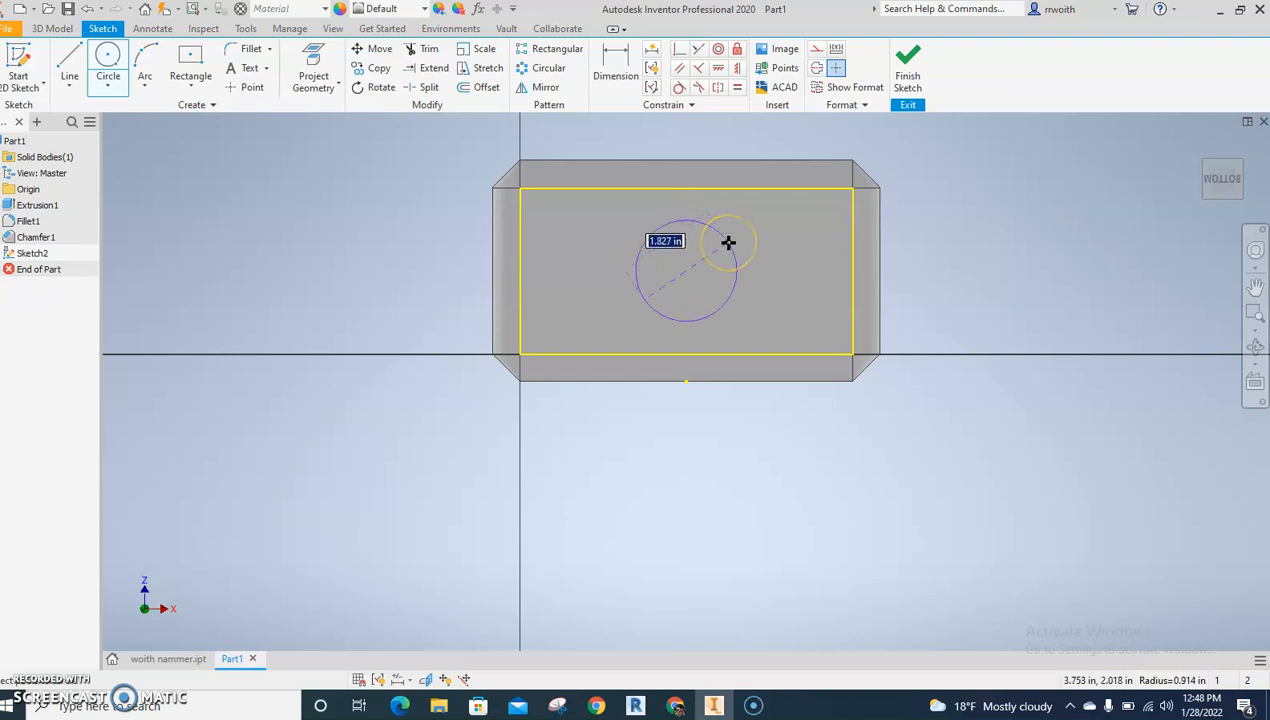
{"action": "type", "text": "2"}
{"action": "key", "text": "Return"}
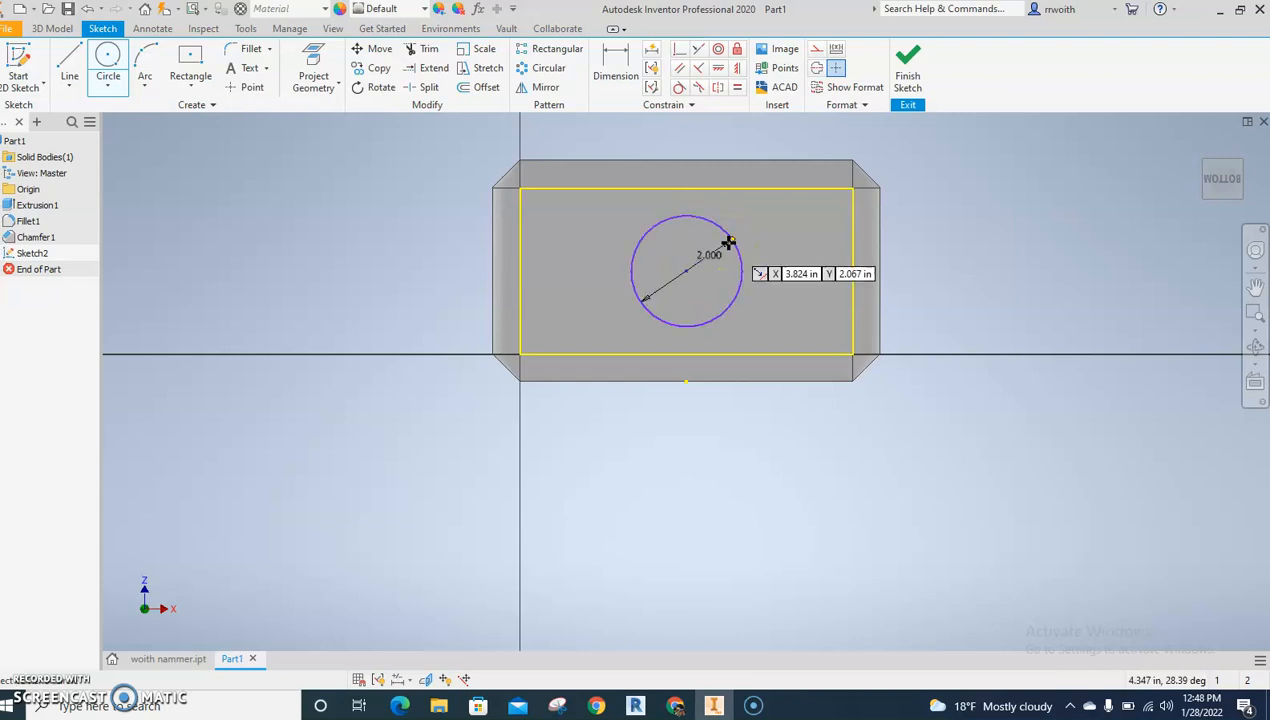
{"action": "left_click", "coordinate": [907, 60]}
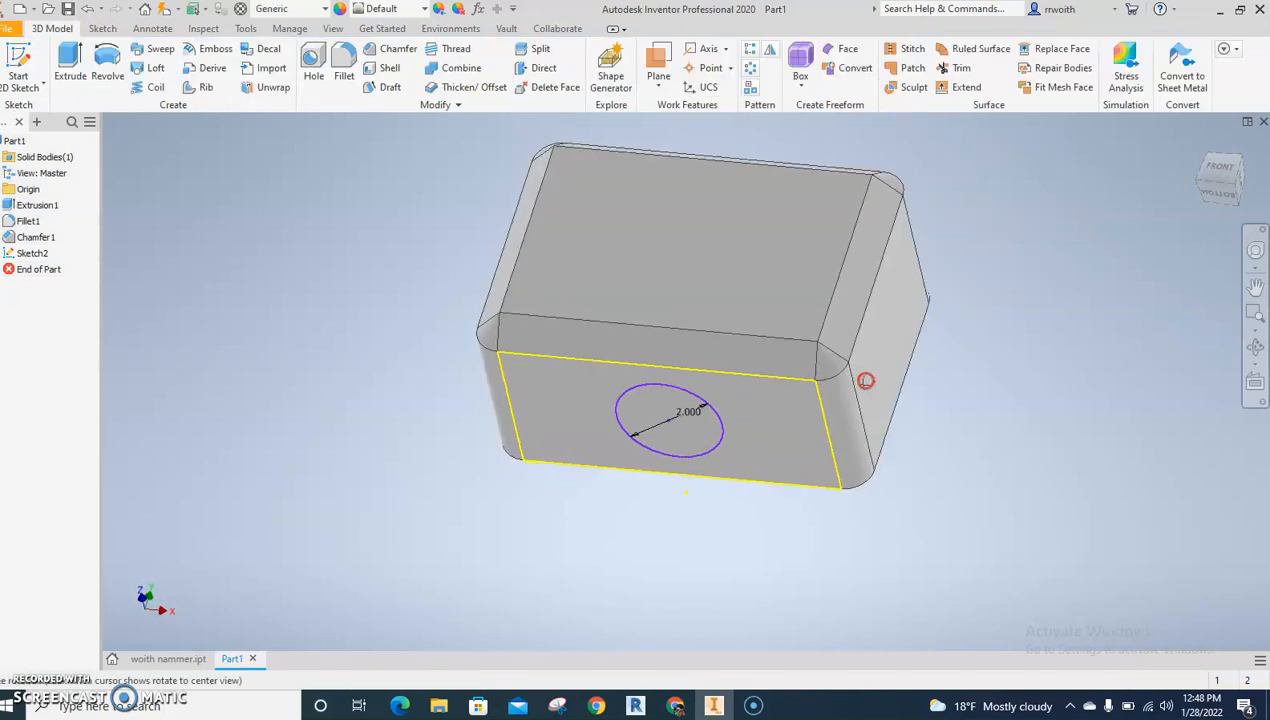
Step: Extrude the circle 8 in outward from the block's bottom face to form the hammer's handle
{"action": "left_click", "coordinate": [70, 66]}
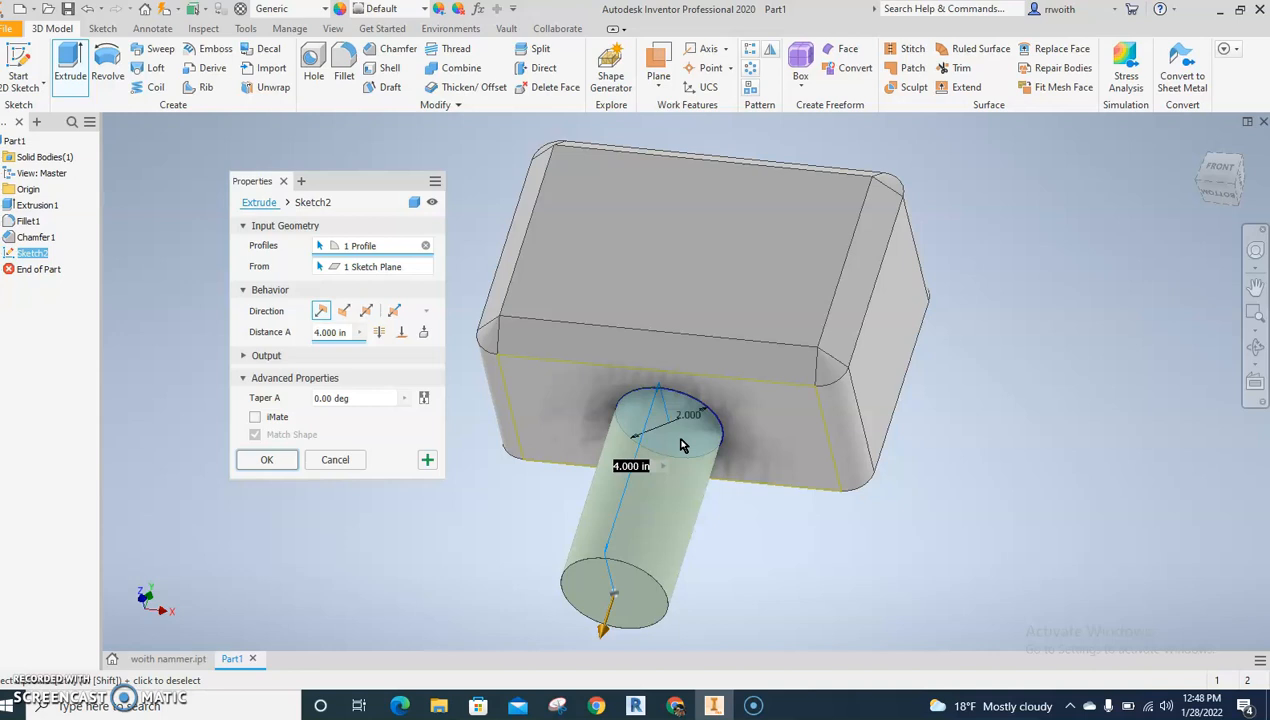
{"action": "type", "text": "8"}
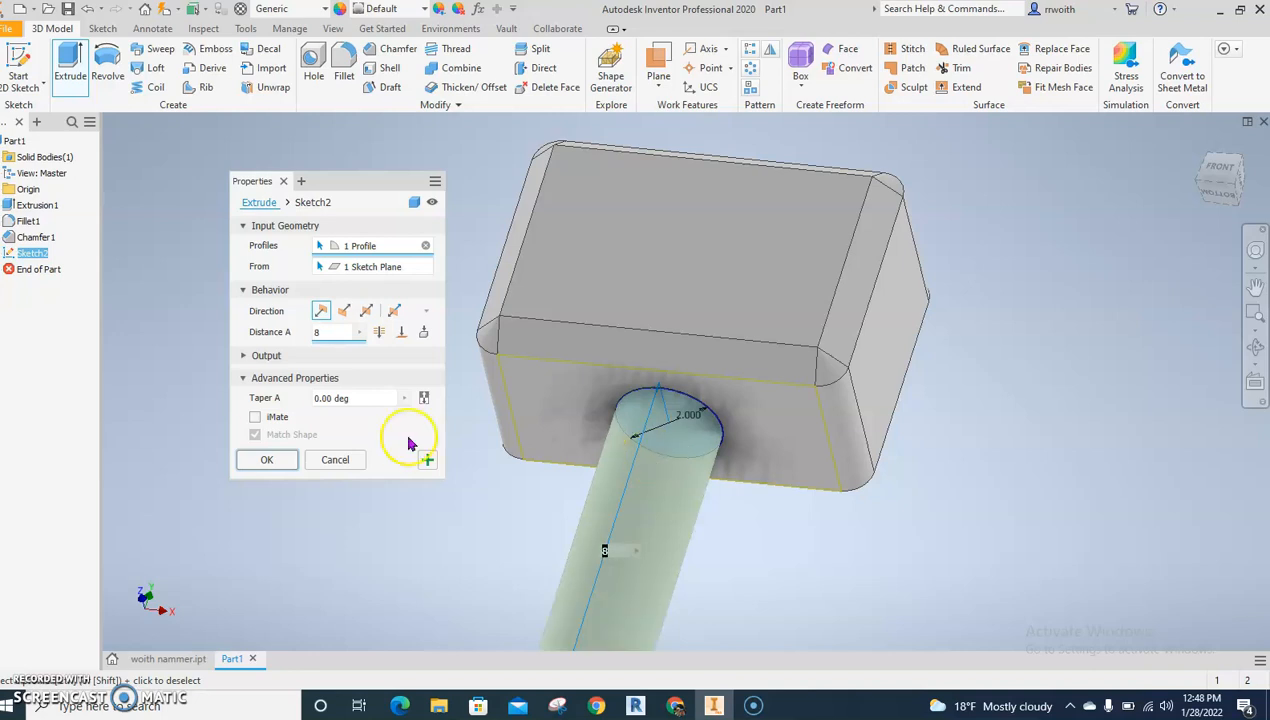
{"action": "left_click", "coordinate": [241, 463]}
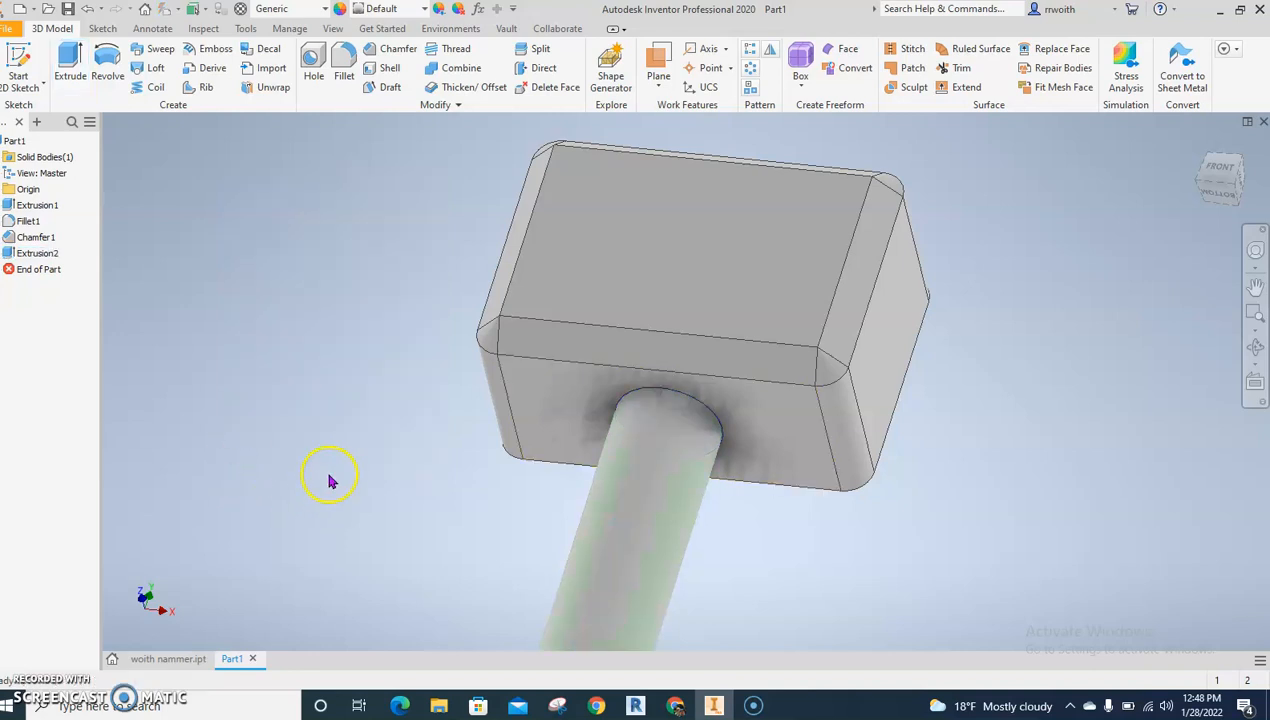
Step: Fillet the edge where the handle meets the head and the handle's free end edge with a 0.5 in radius
{"action": "scroll", "coordinate": [340, 432], "scroll_direction": "down", "scroll_amount": 3}
{"action": "middle_click_drag", "start_coordinate": [383, 377], "coordinate": [431, 277]}
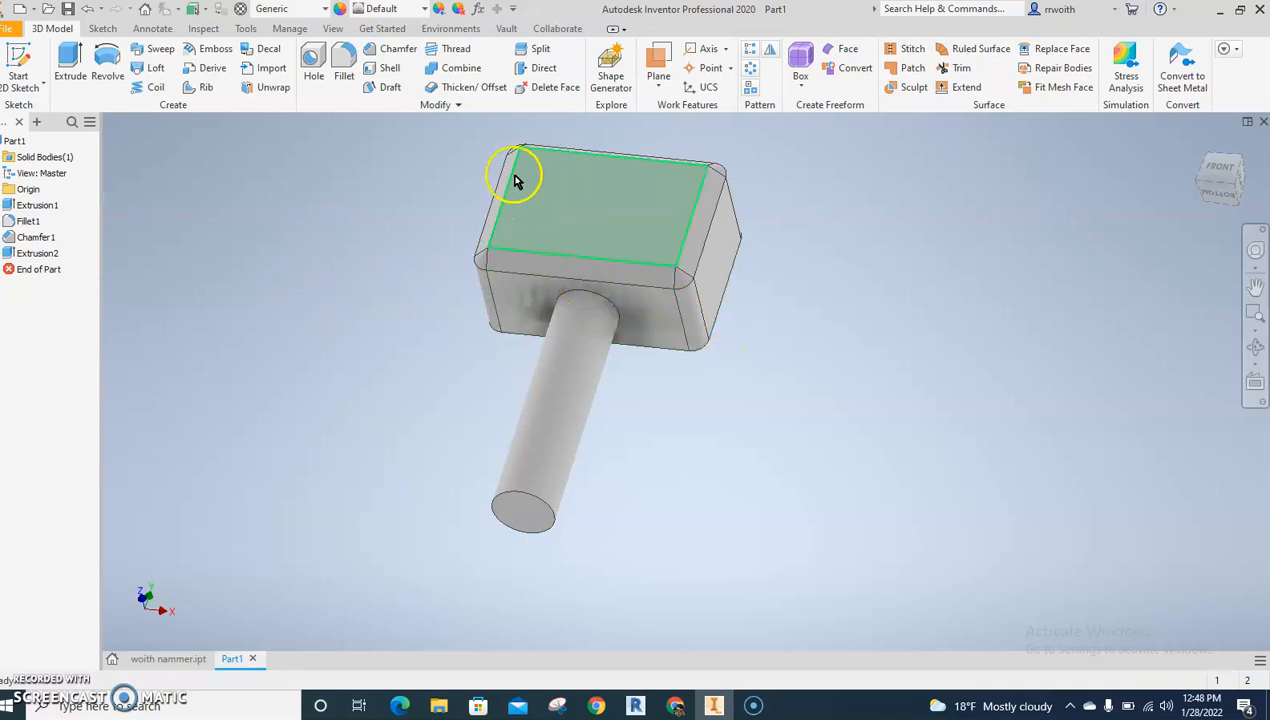
{"action": "left_click", "coordinate": [338, 82]}
{"action": "middle_click_drag", "start_coordinate": [847, 409], "coordinate": [953, 411]}
{"action": "left_click", "coordinate": [722, 314]}
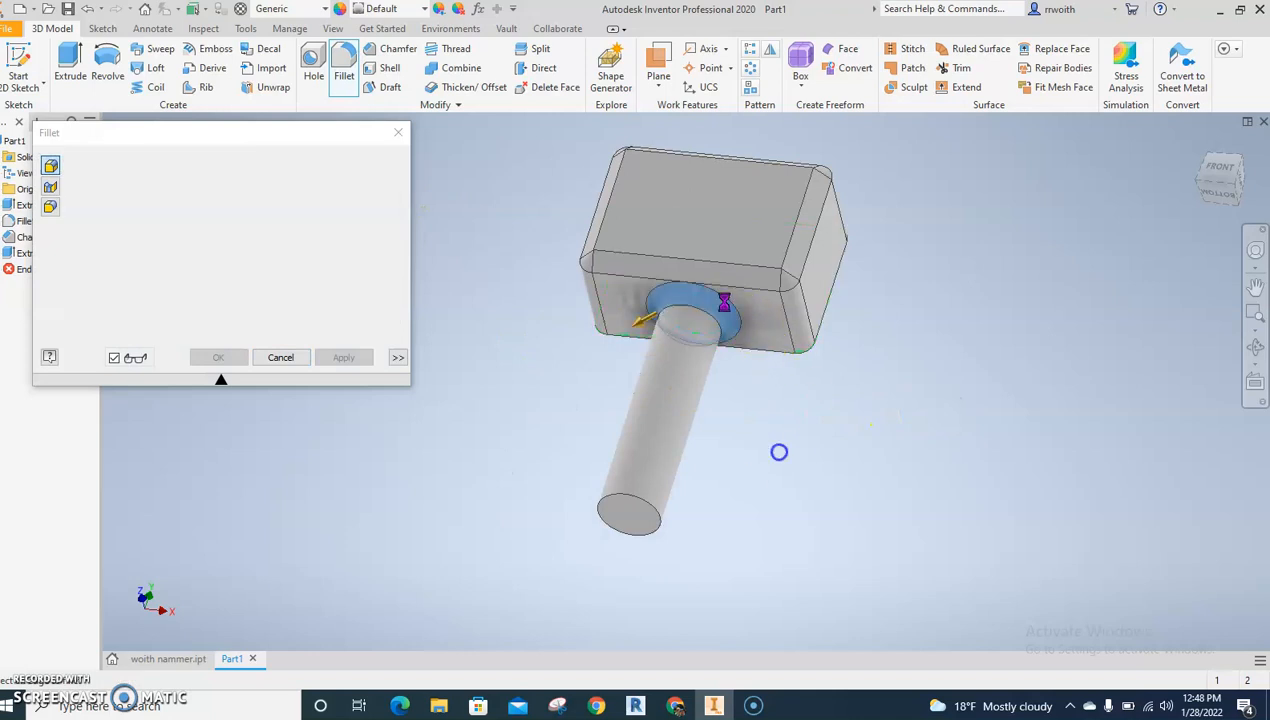
{"action": "left_click", "coordinate": [668, 527]}
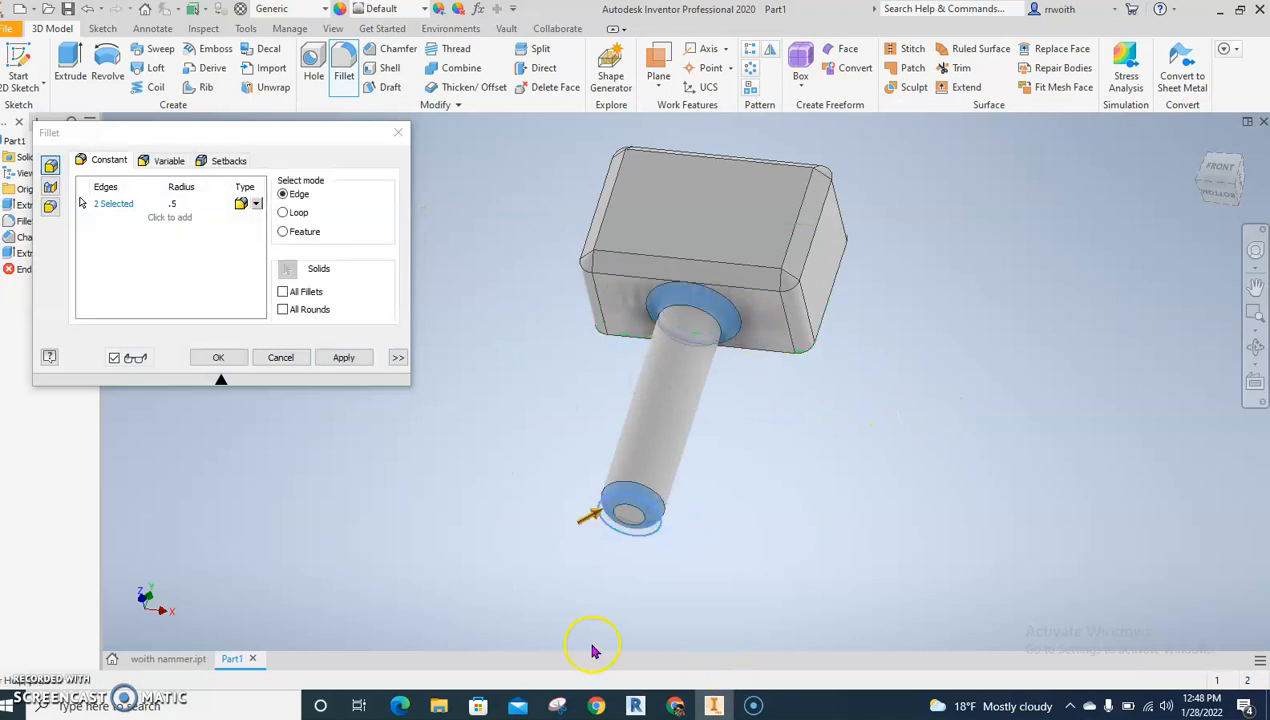
{"action": "left_click", "coordinate": [213, 358]}
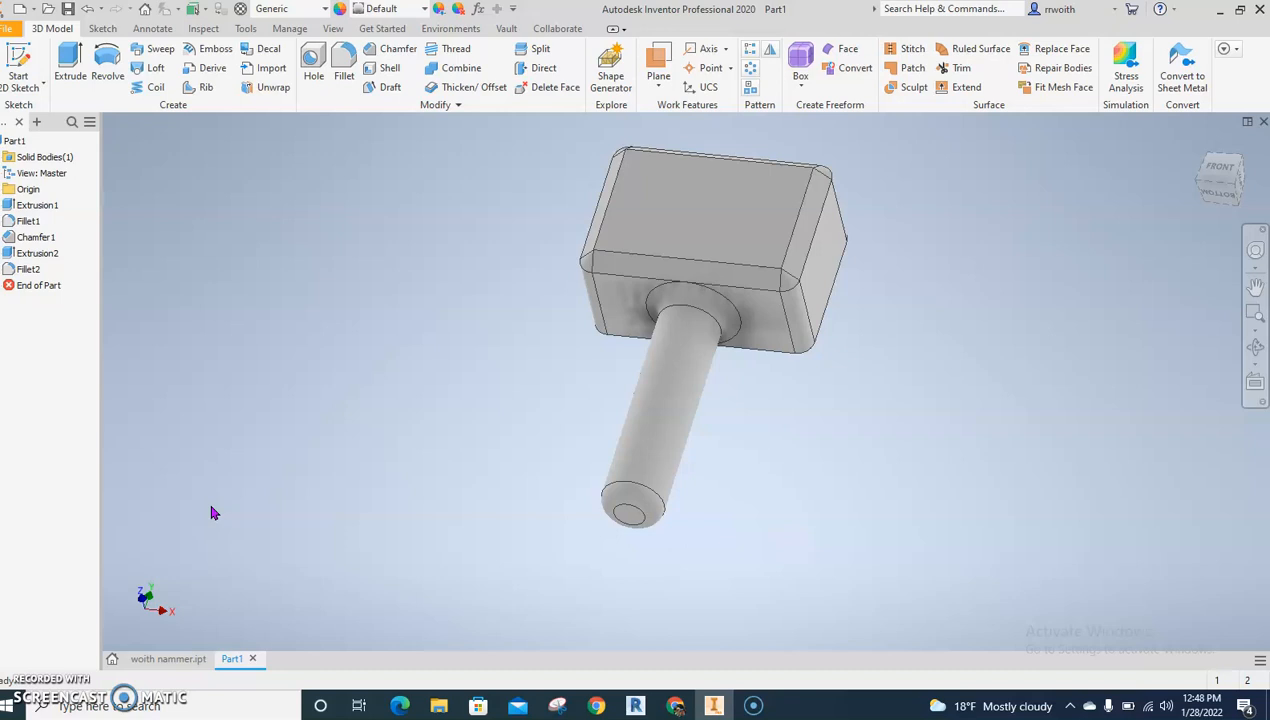
Step: Start a new sketch on the flat front face of the hammer head
{"action": "middle_click_drag", "start_coordinate": [481, 271], "coordinate": [485, 304], "text": "shift"}
{"action": "left_click", "coordinate": [675, 228]}
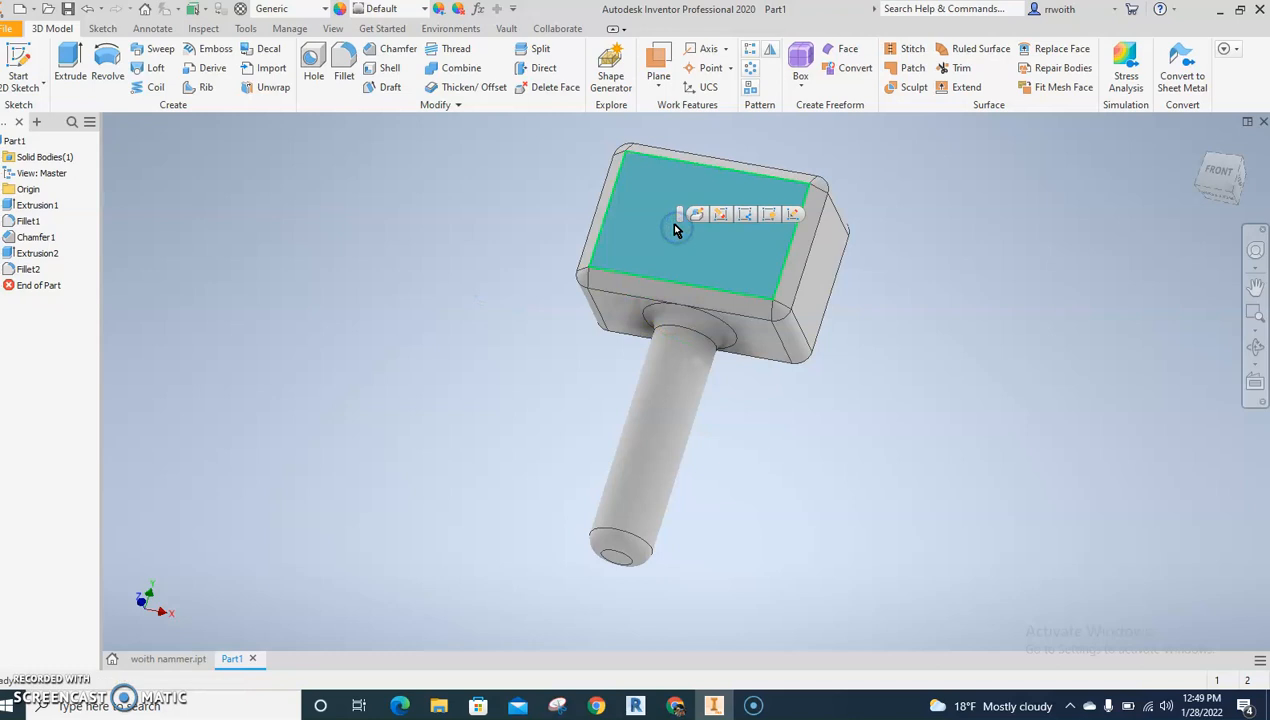
{"action": "left_click", "coordinate": [675, 230]}
{"action": "left_click", "coordinate": [801, 218]}
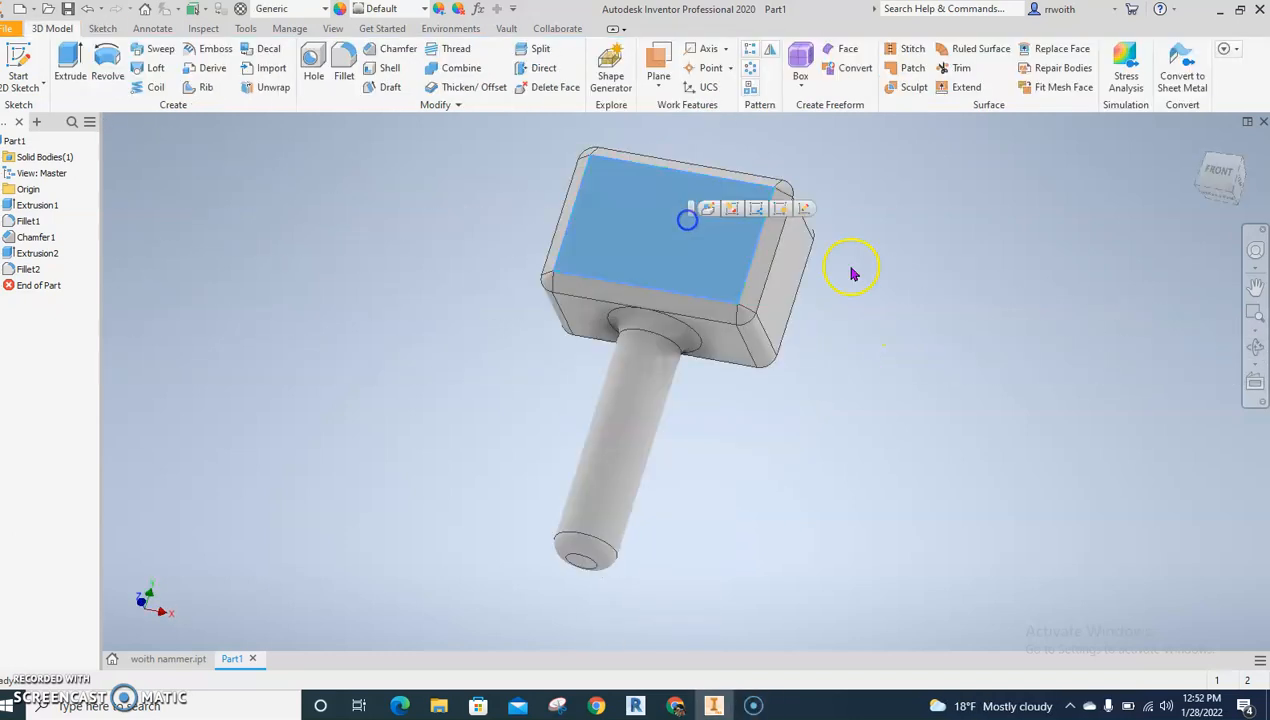
{"action": "left_click", "coordinate": [803, 213]}
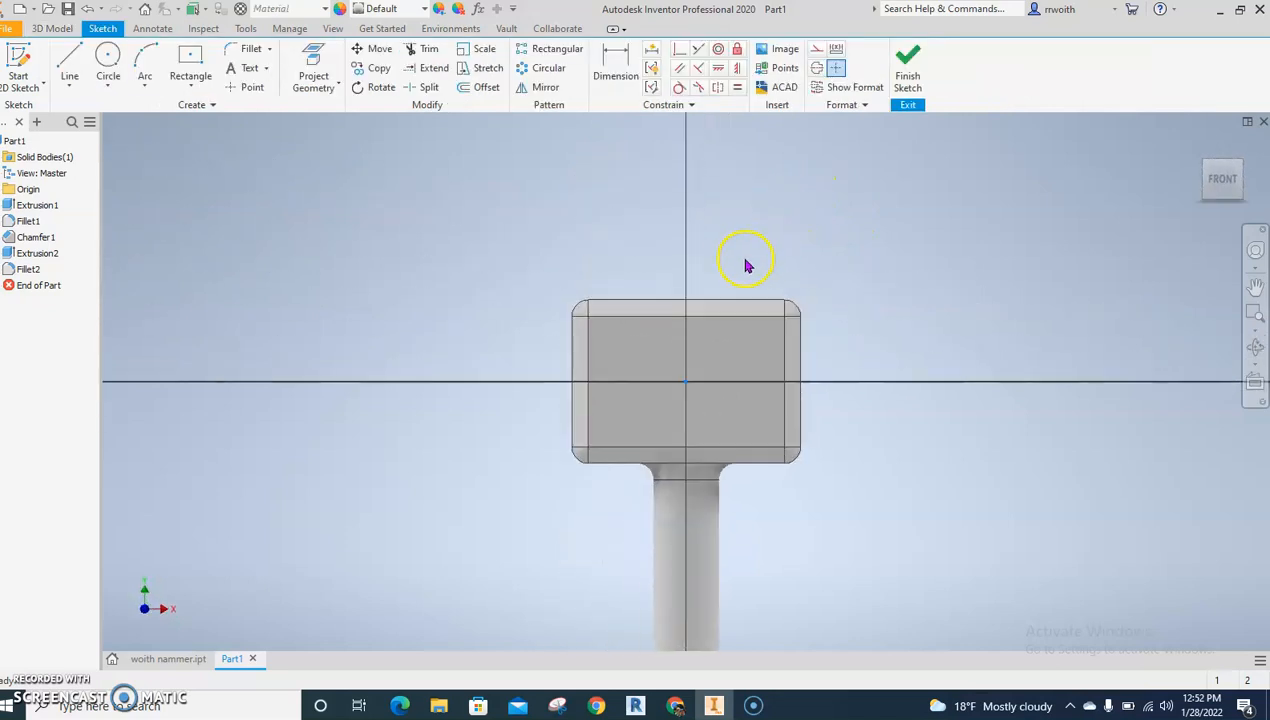
{"action": "middle_click_drag", "start_coordinate": [685, 208], "coordinate": [621, 164]}
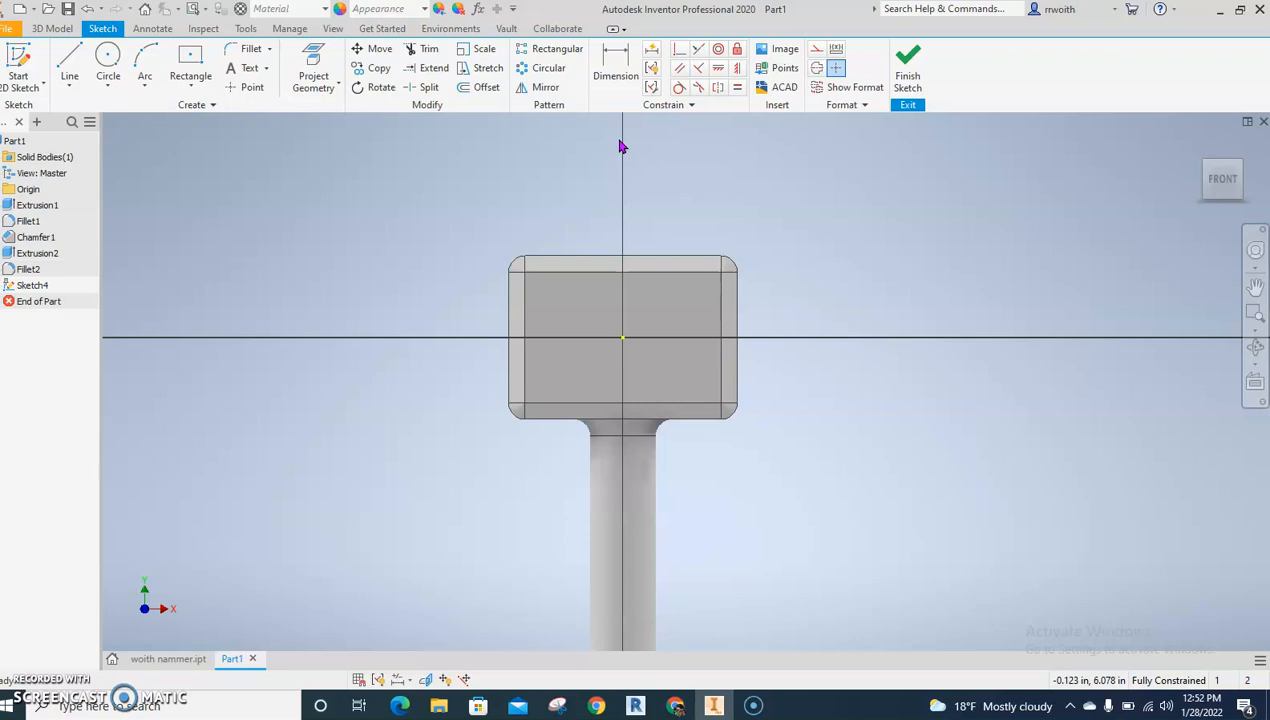
Step: Add the surname in capitals as 1.25 in high Tahoma sketch text and center it on the head's front face
{"action": "left_click", "coordinate": [251, 70]}
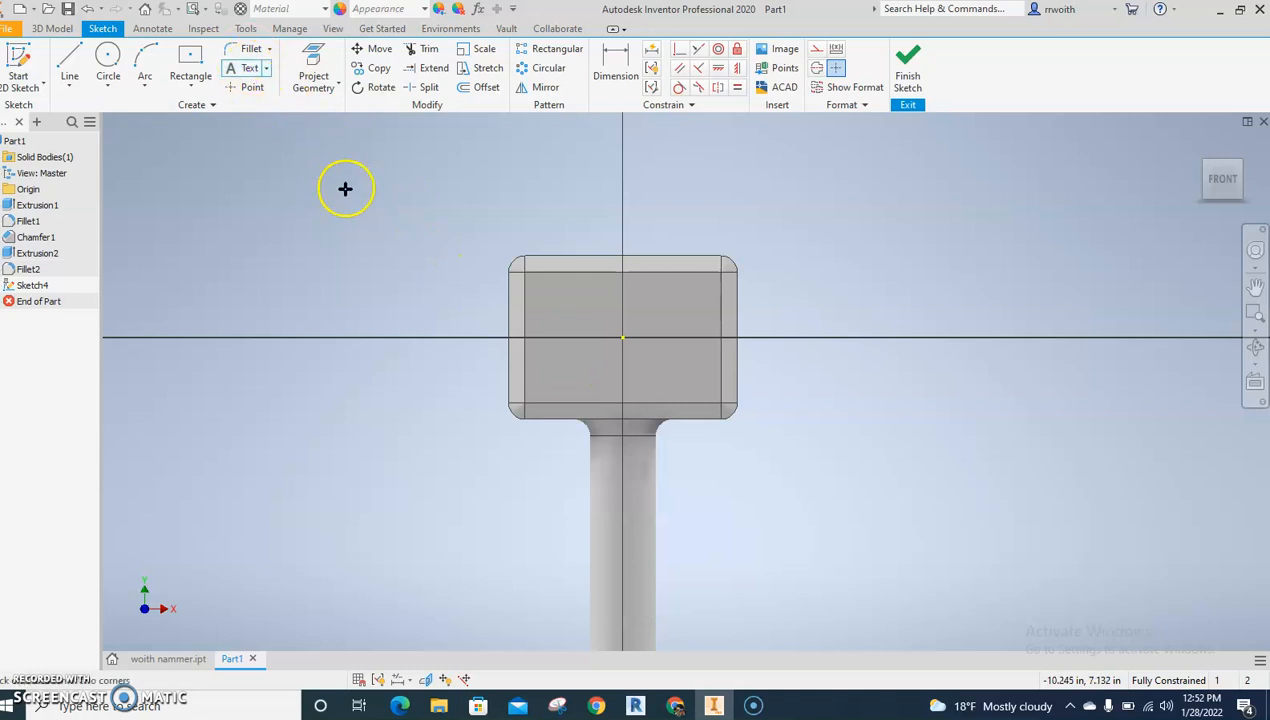
{"action": "left_click", "coordinate": [553, 348]}
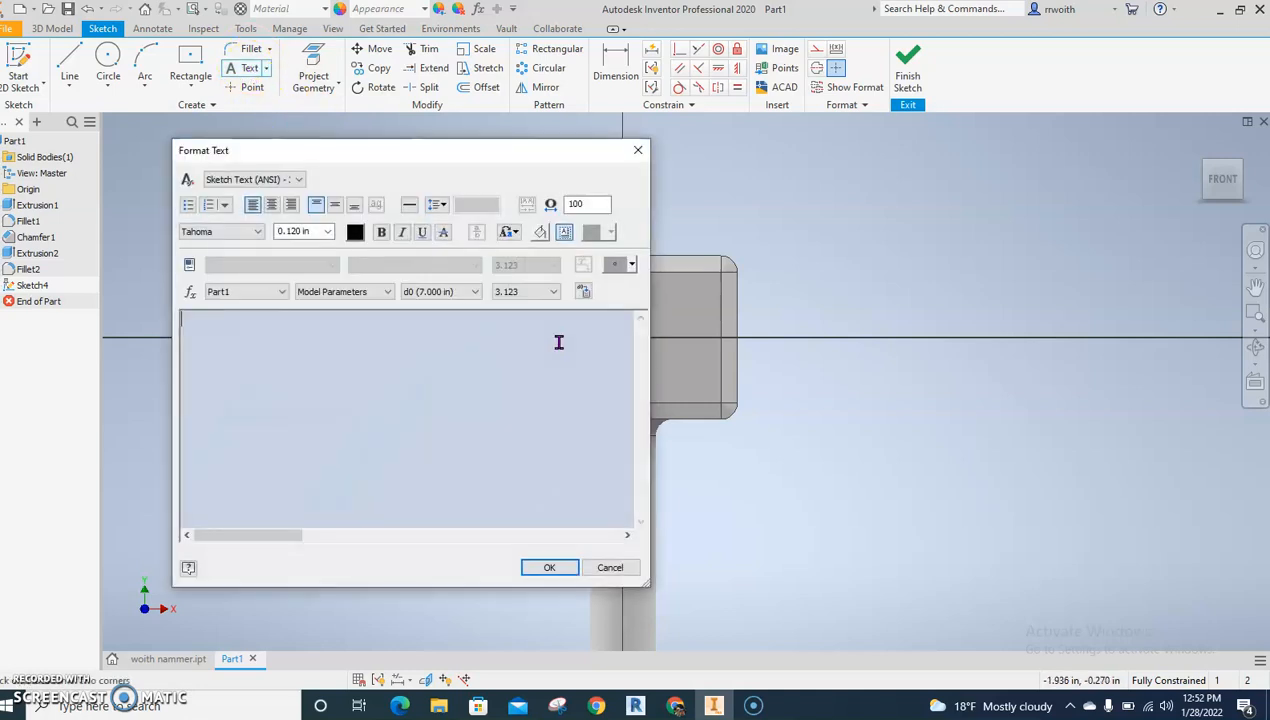
{"action": "left_click", "coordinate": [298, 231]}
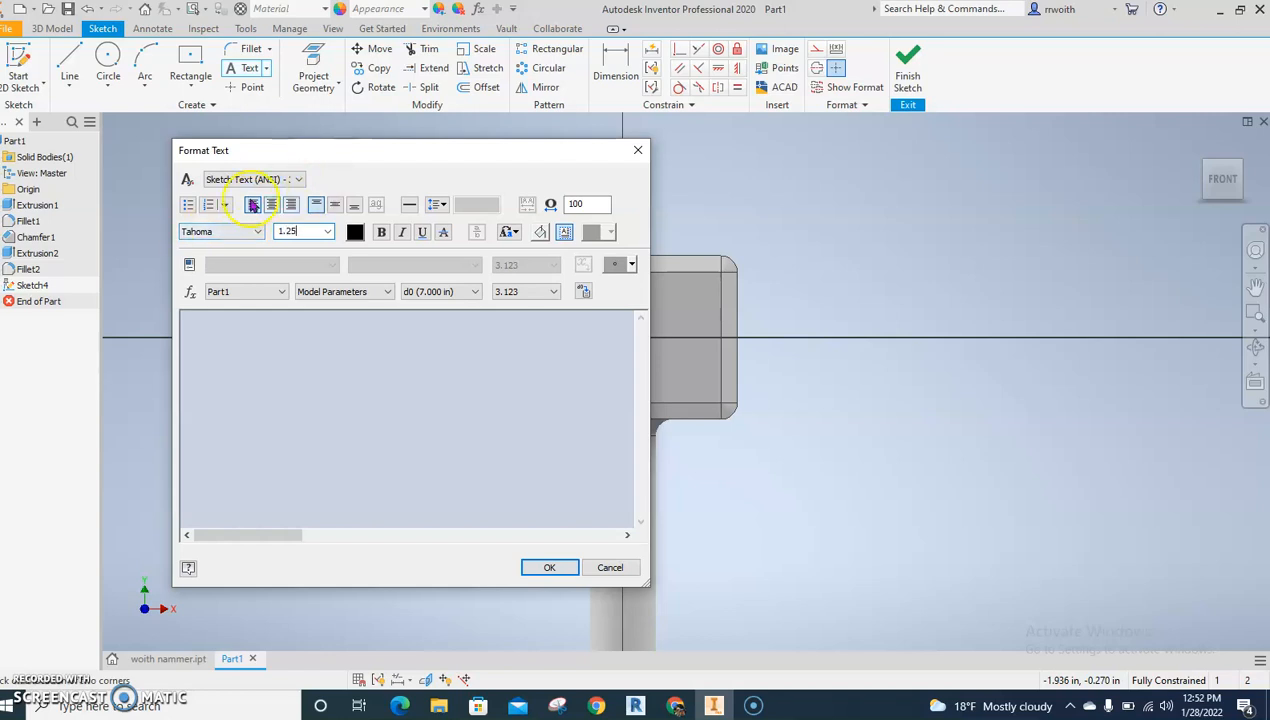
{"action": "left_click", "coordinate": [226, 384]}
{"action": "type", "text": "WOITH"}
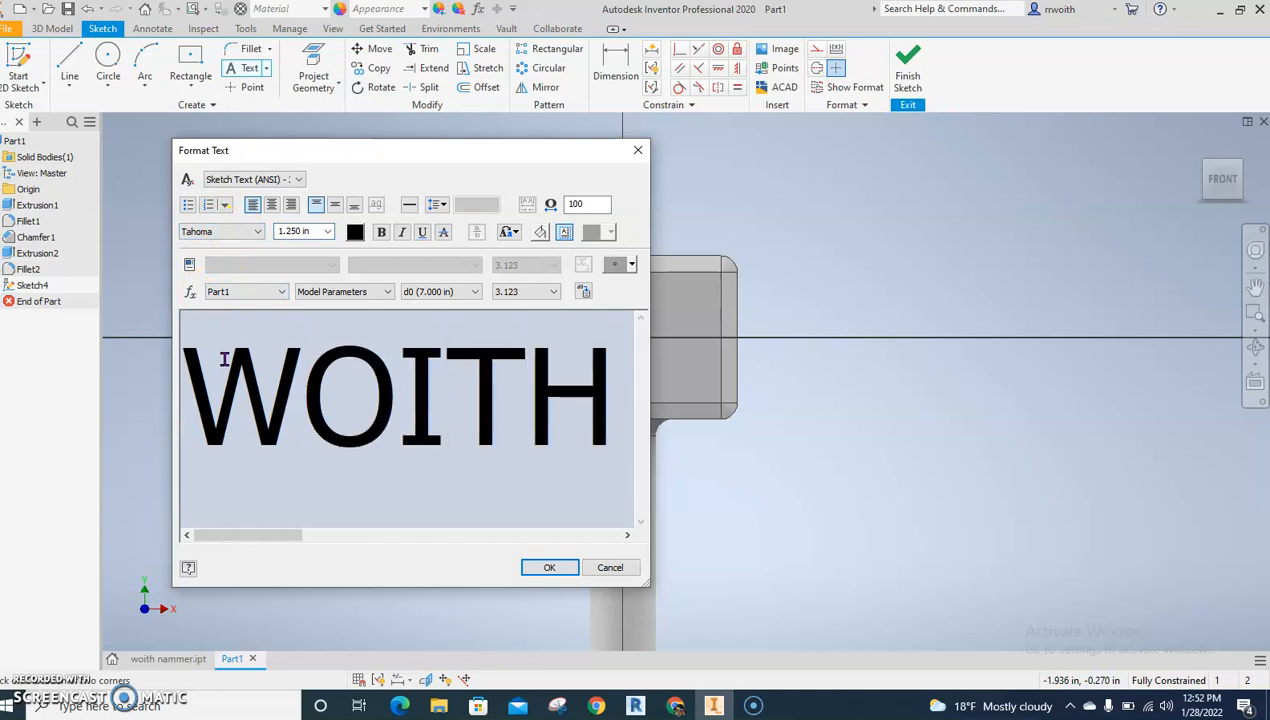
{"action": "left_click", "coordinate": [565, 569]}
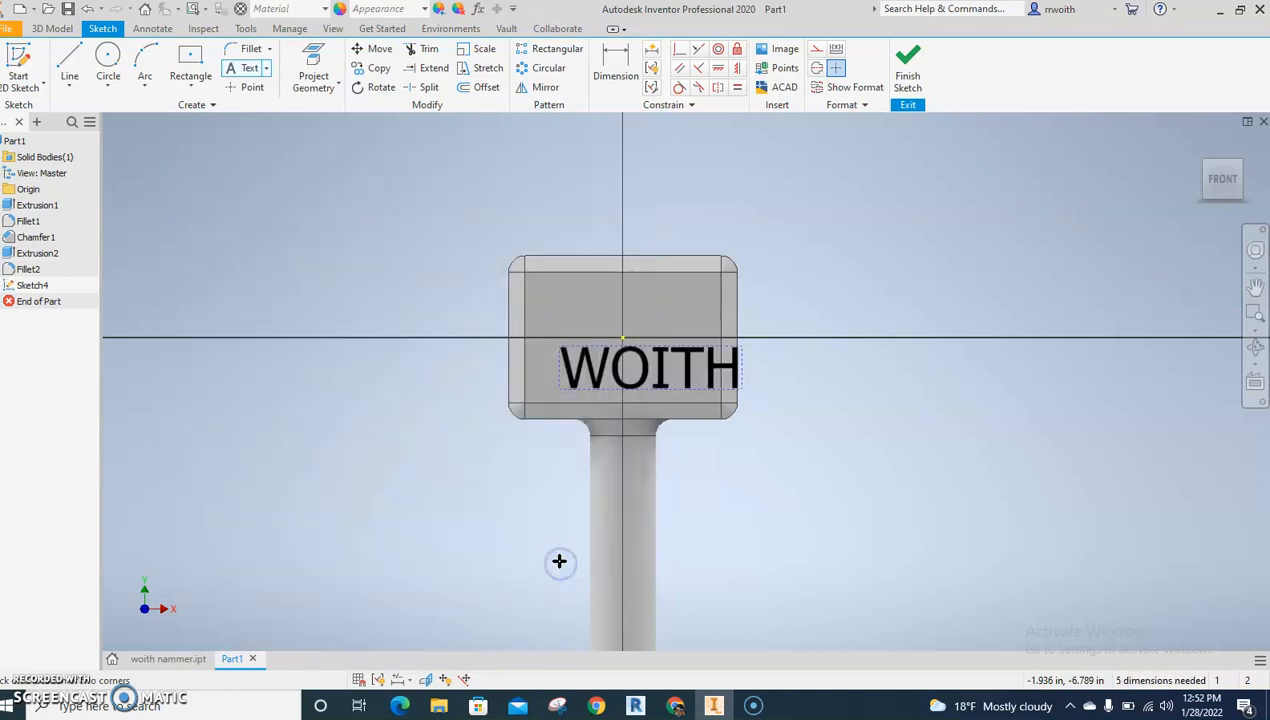
{"action": "mouse_move", "coordinate": [655, 377]}
{"action": "left_mouse_down"}
{"action": "mouse_move", "coordinate": [615, 330]}
{"action": "mouse_move", "coordinate": [620, 340]}
{"action": "left_mouse_up"}
{"action": "left_click", "coordinate": [811, 290]}
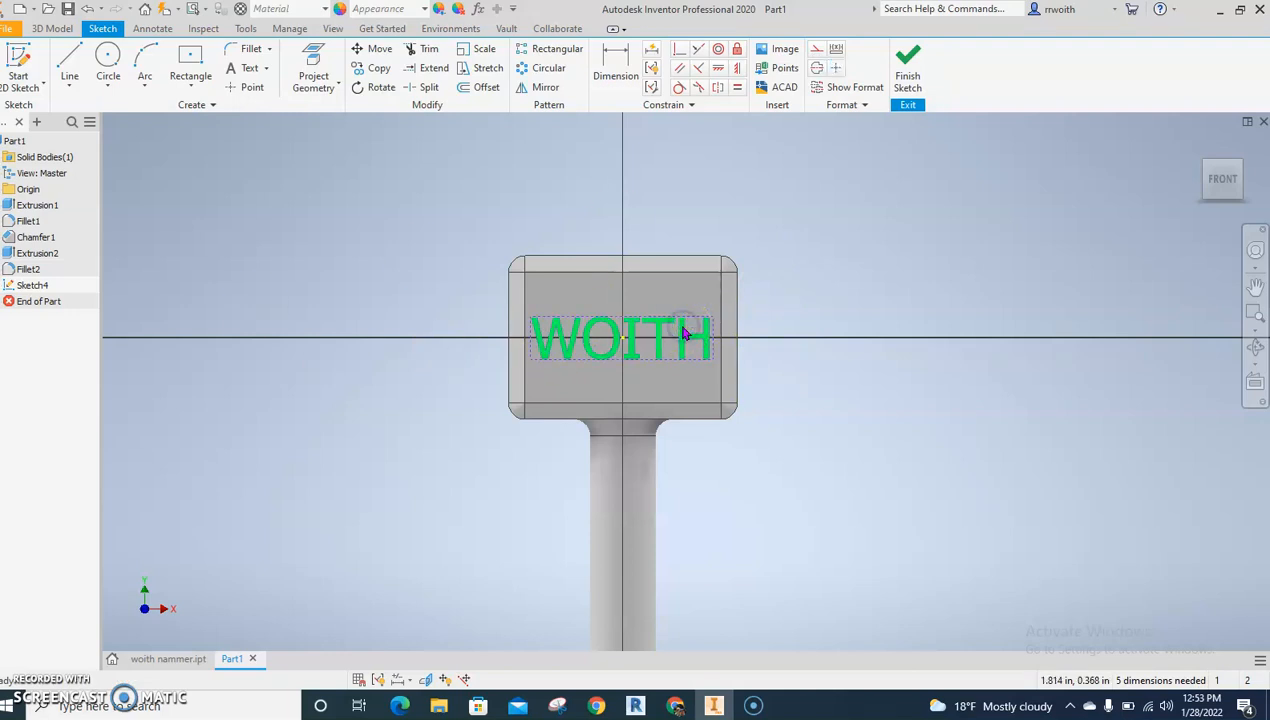
Step: Replace the surname in the head's front-face sketch text with ENGINEERING
{"action": "double_click", "coordinate": [686, 333]}
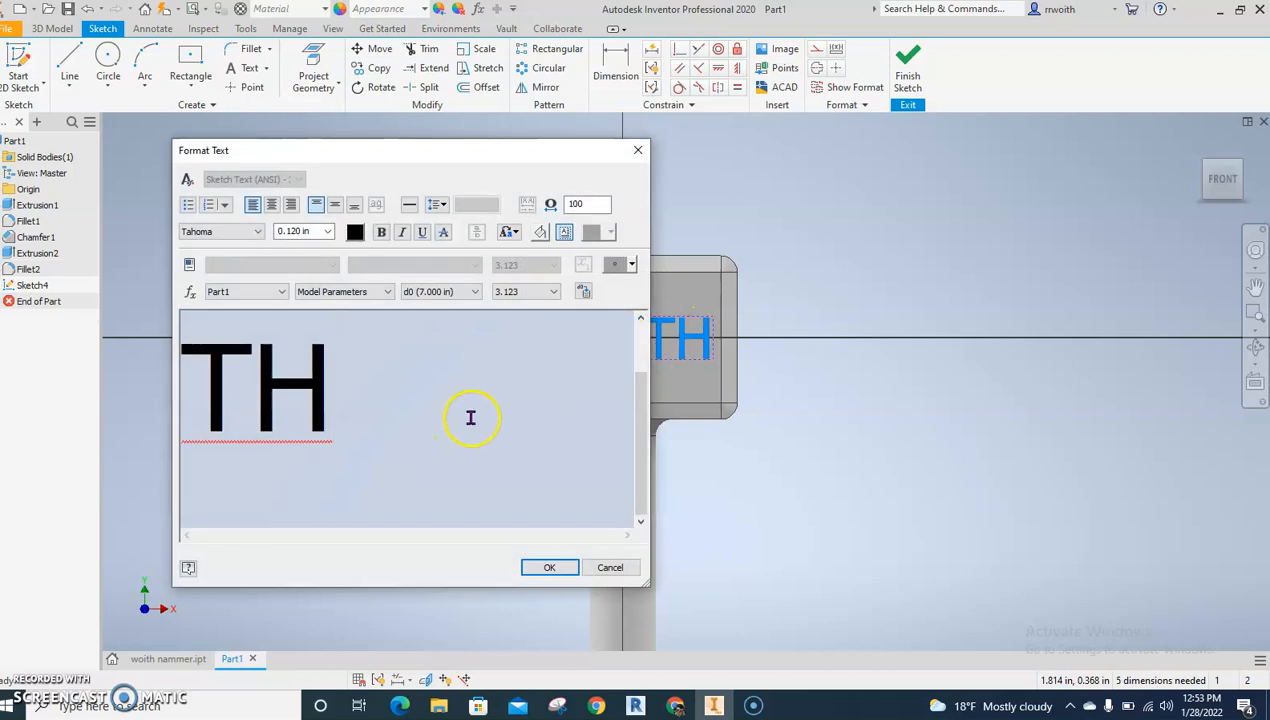
{"action": "key", "text": "ctrl+a"}
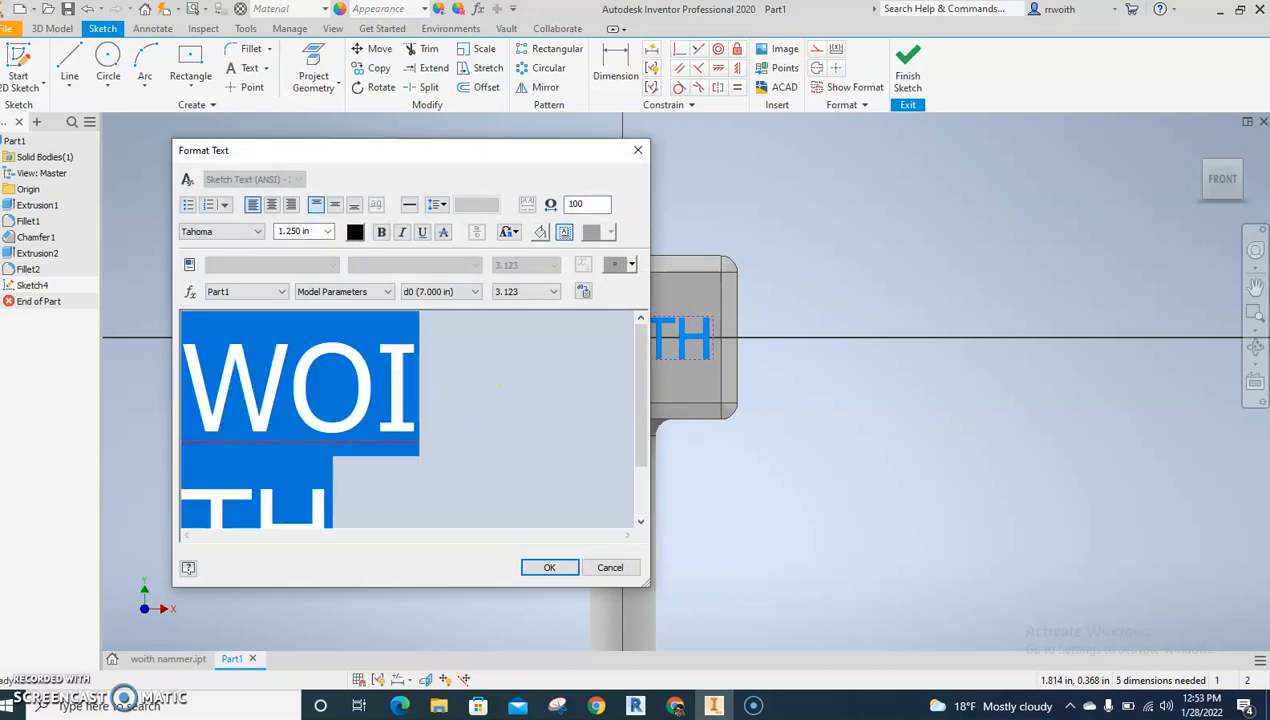
{"action": "type", "text": "e"}
{"action": "key", "text": "BackSpace"}
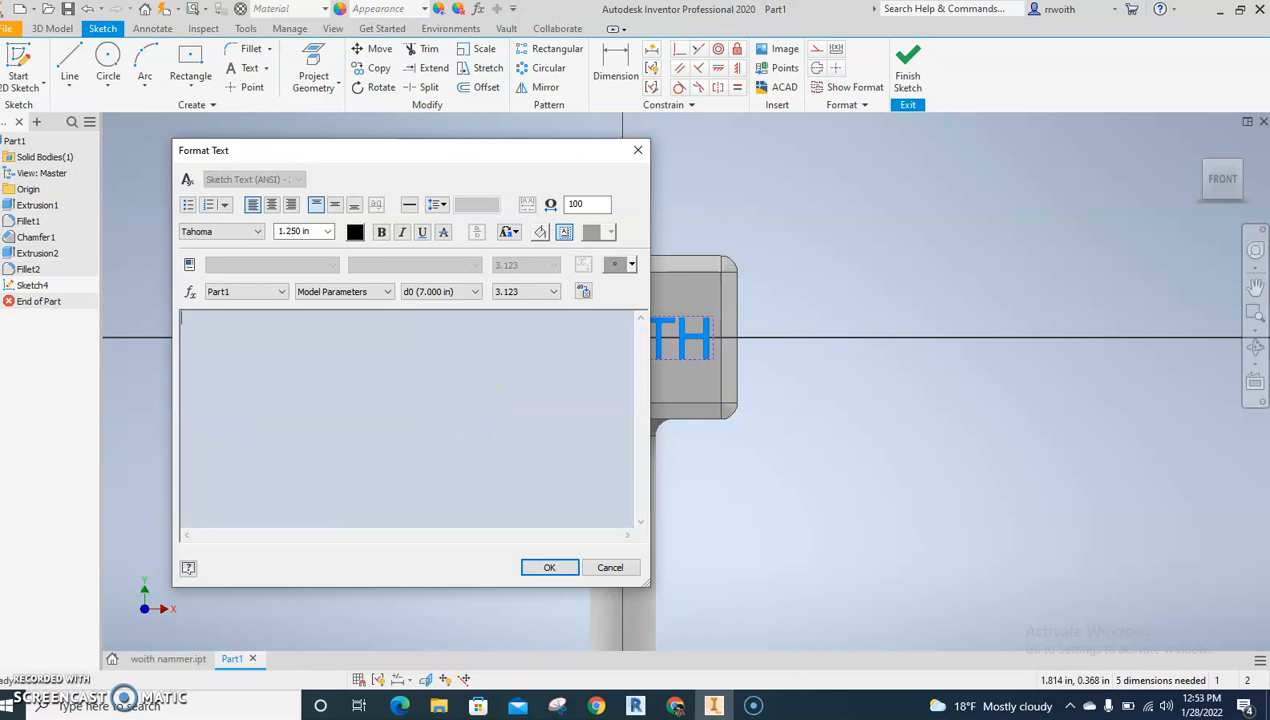
{"action": "type", "text": "EINGIEN"}
{"action": "key", "text": "BackSpace"}
{"action": "key", "text": "BackSpace"}
{"action": "key", "text": "BackSpace"}
{"action": "key", "text": "BackSpace"}
{"action": "key", "text": "BackSpace"}
{"action": "key", "text": "BackSpace"}
{"action": "type", "text": "GINE"}
{"action": "key", "text": "BackSpace"}
{"action": "key", "text": "BackSpace"}
{"action": "key", "text": "BackSpace"}
{"action": "key", "text": "BackSpace"}
{"action": "type", "text": "NGINEERING"}
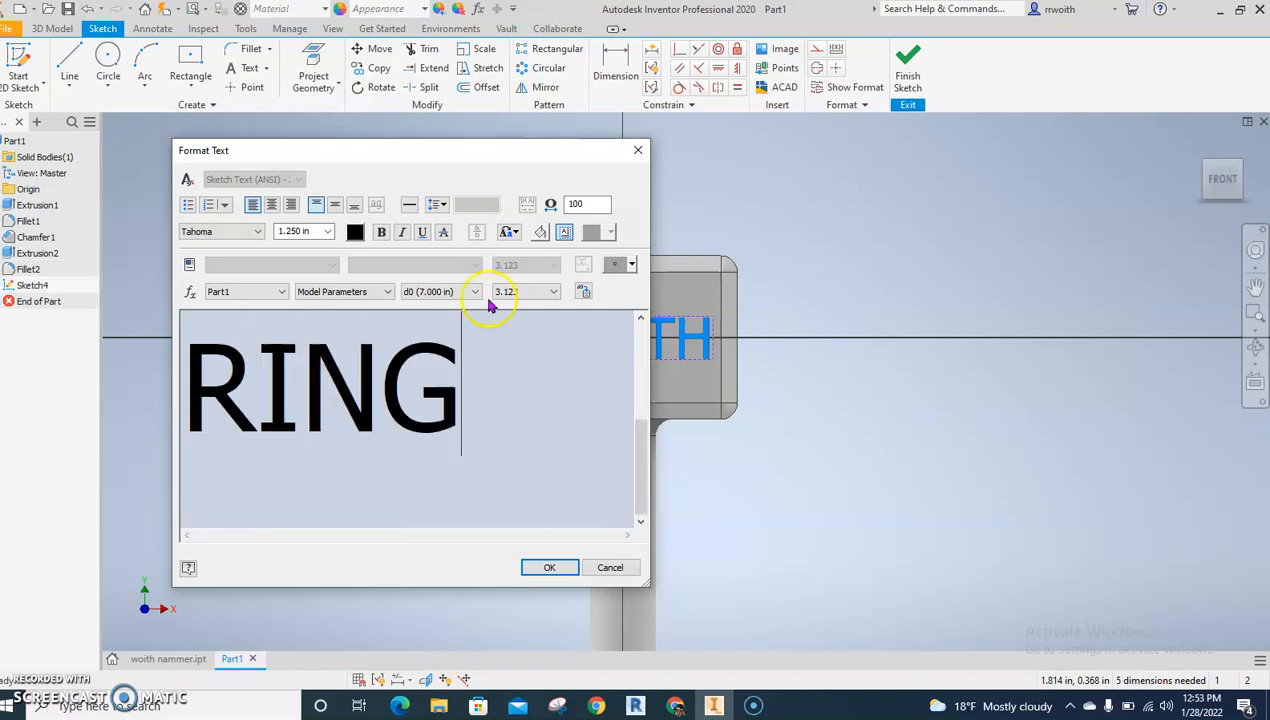
{"action": "left_click", "coordinate": [549, 567]}
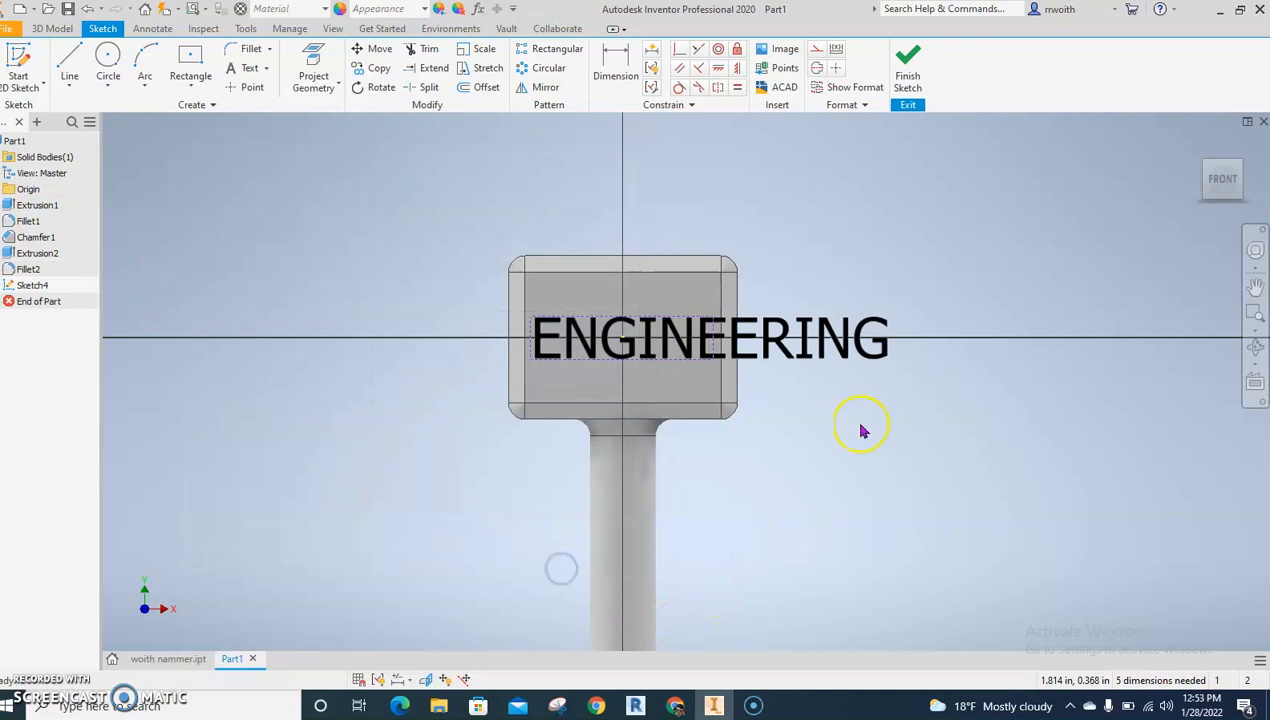
Step: Set the ENGINEERING text height to 0.75 in and shift the text slightly upward on the head's front face
{"action": "double_click", "coordinate": [822, 355]}
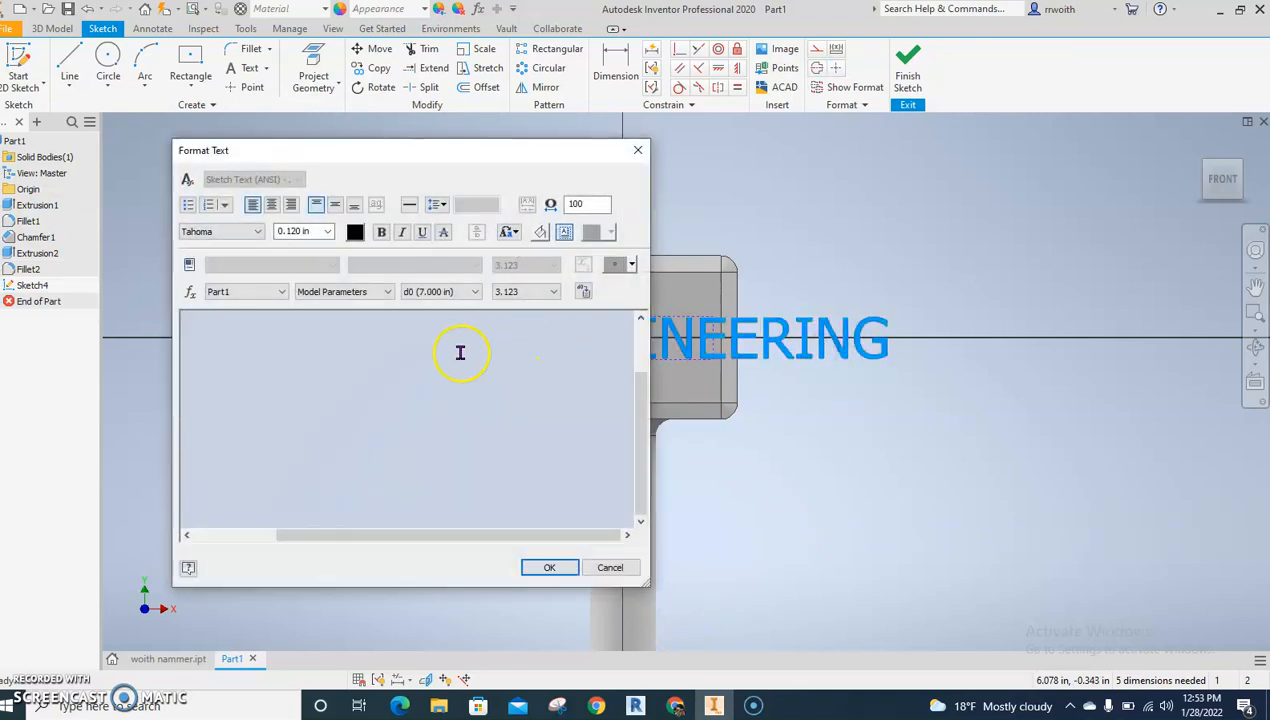
{"action": "left_click_drag", "start_coordinate": [508, 354], "coordinate": [330, 323]}
{"action": "key", "text": "ctrl+a"}
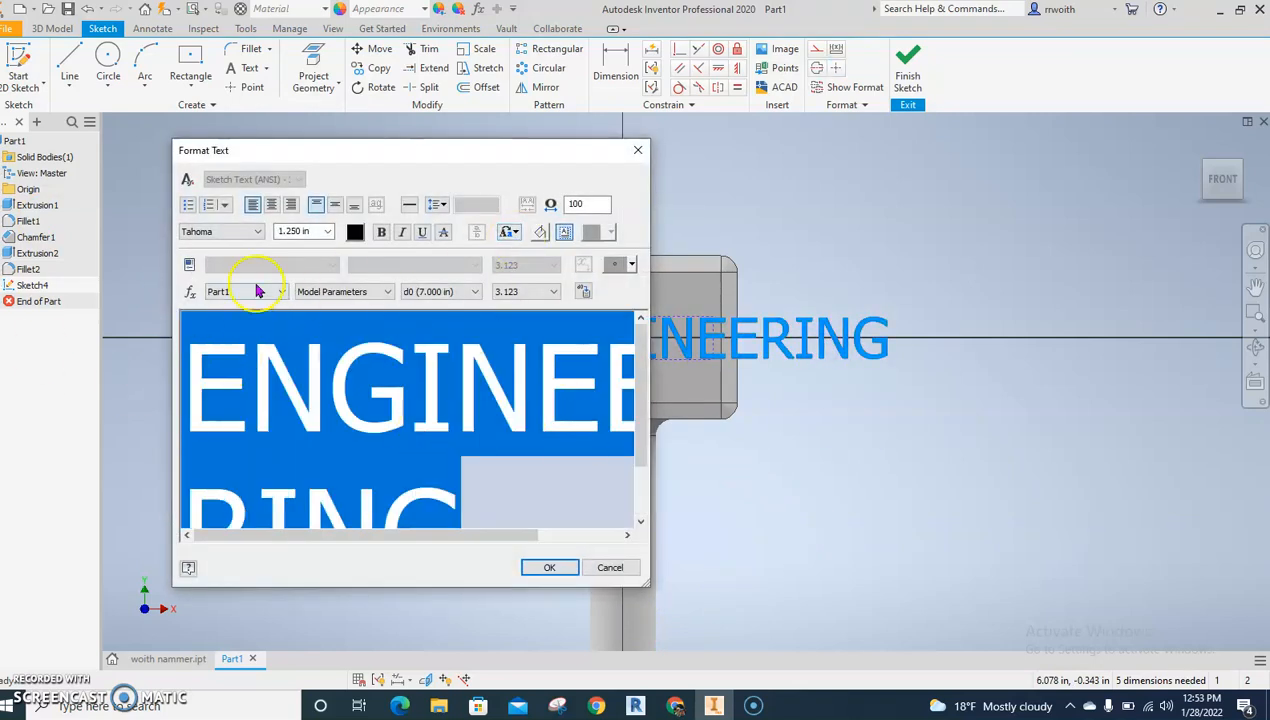
{"action": "left_click", "coordinate": [298, 232]}
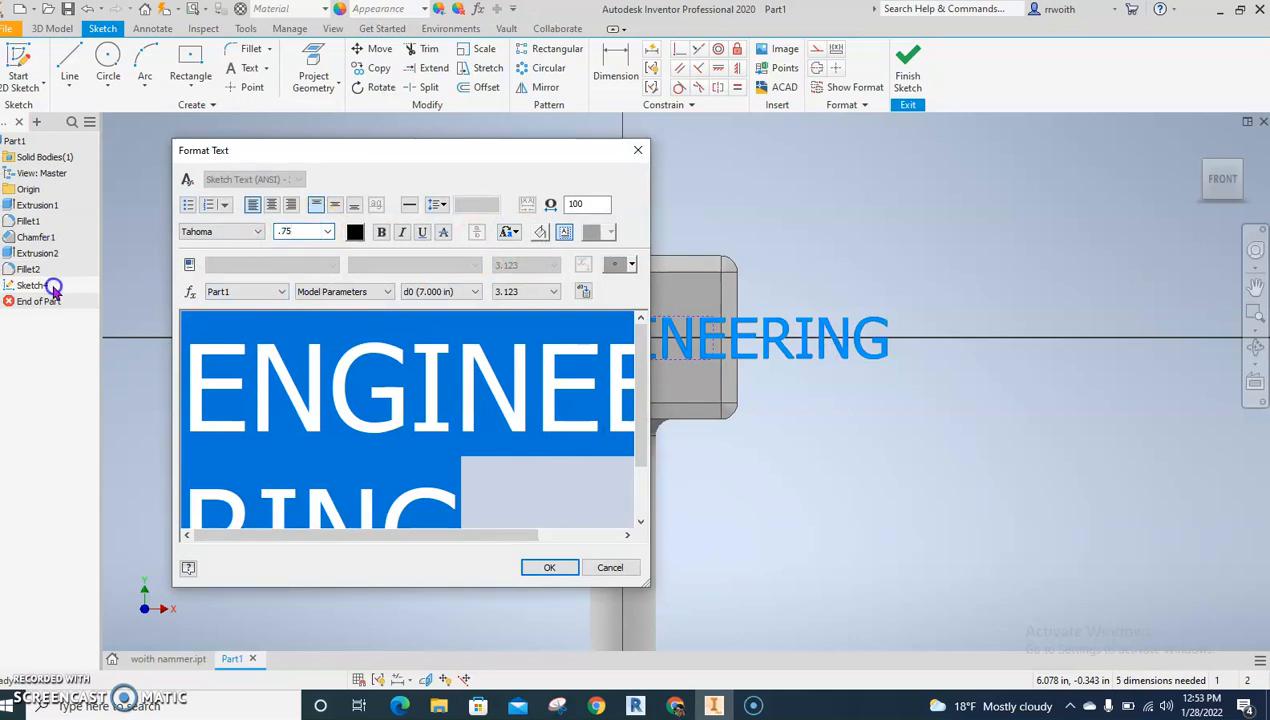
{"action": "left_click", "coordinate": [553, 568]}
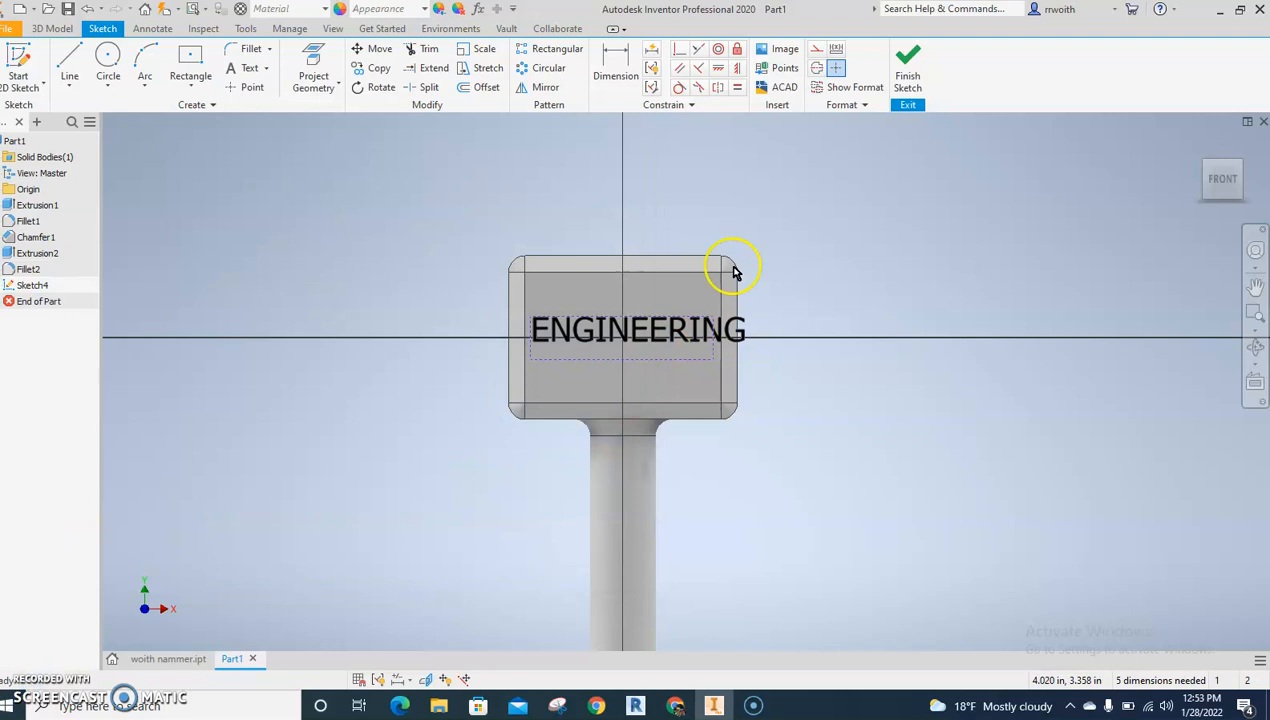
{"action": "left_click_drag", "start_coordinate": [660, 332], "coordinate": [663, 315]}
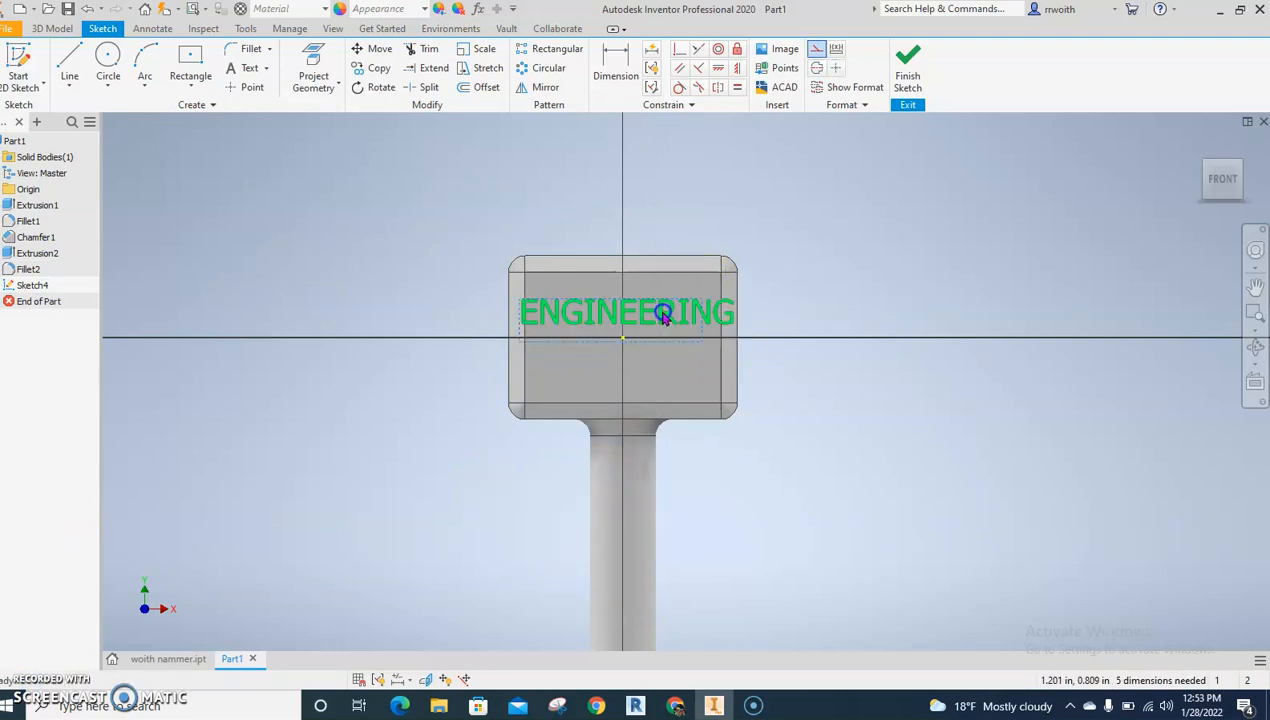
Step: Set the ENGINEERING text height to 0.65 in and center it on the head's front face, finishing the sketch
{"action": "double_click", "coordinate": [661, 316]}
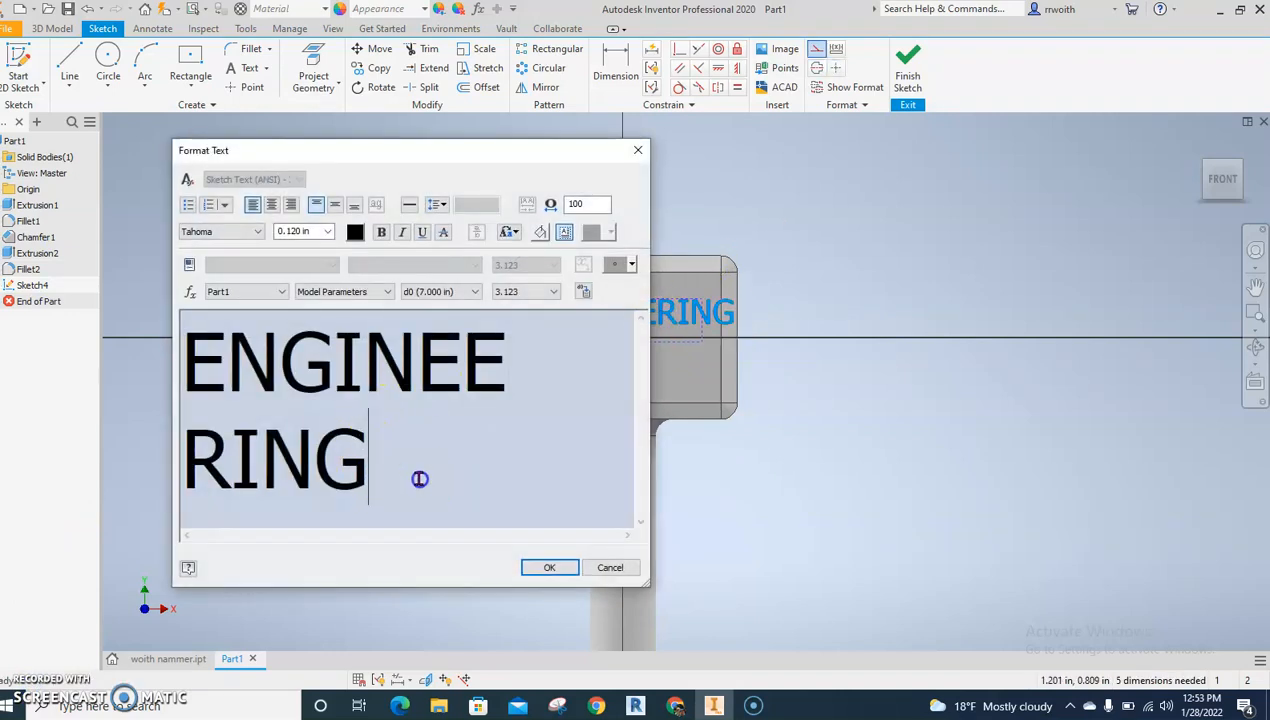
{"action": "key", "text": "ctrl+a"}
{"action": "left_click", "coordinate": [316, 231]}
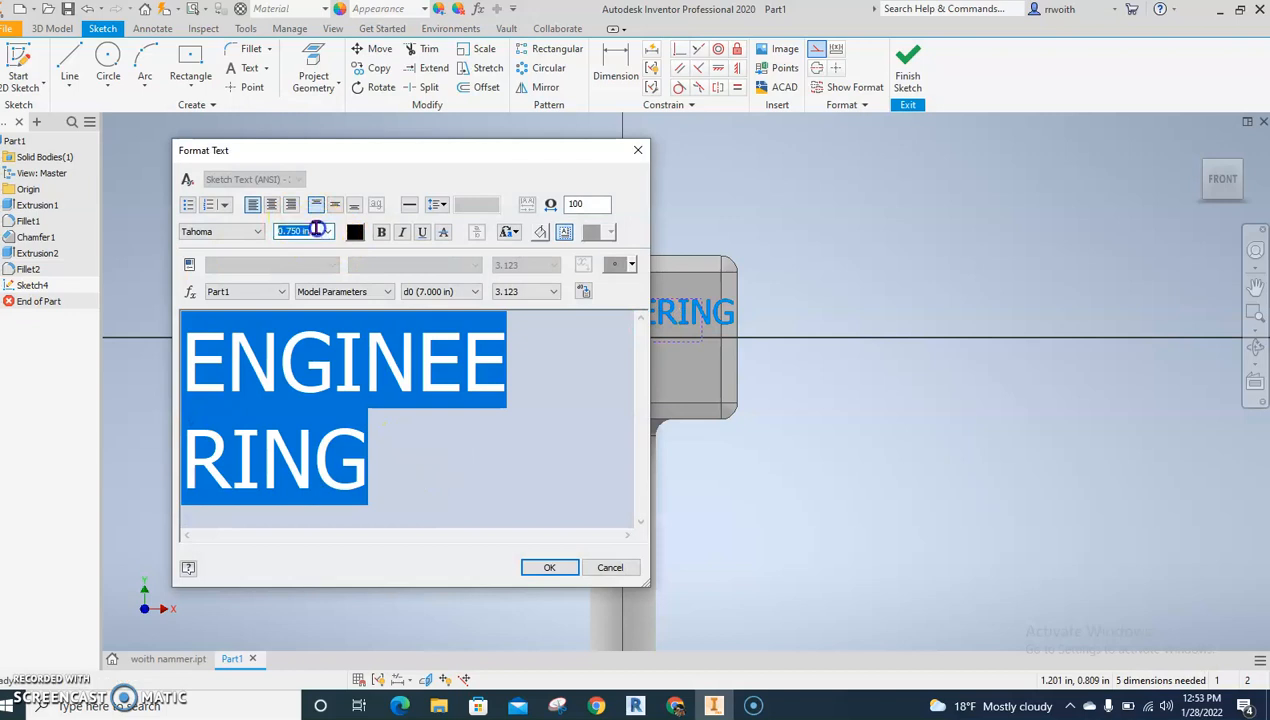
{"action": "type", "text": ".65"}
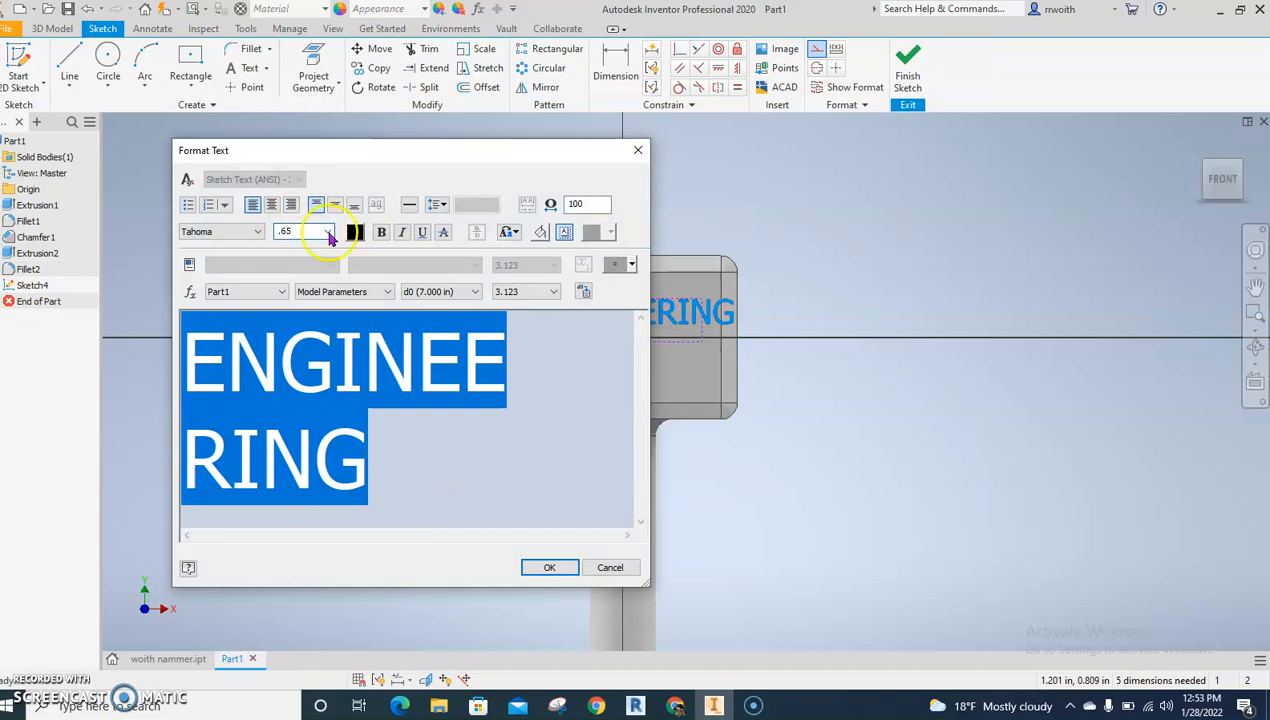
{"action": "left_click", "coordinate": [549, 567]}
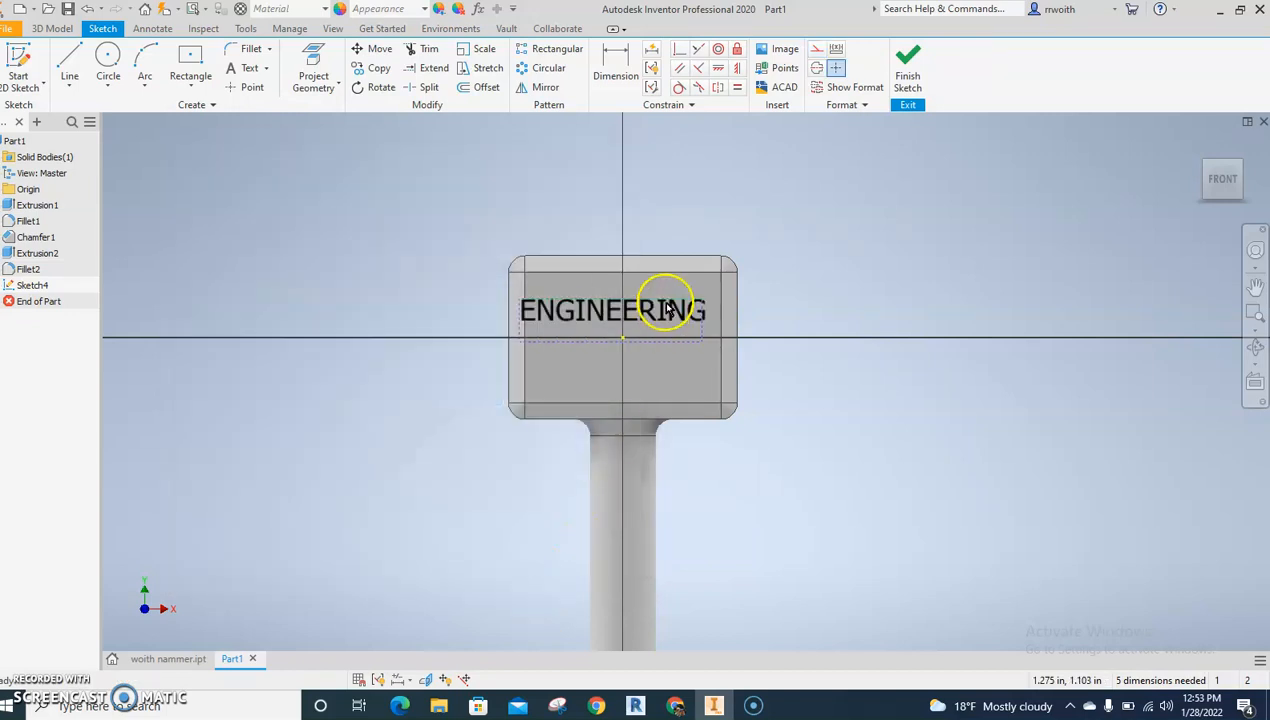
{"action": "mouse_move", "coordinate": [667, 315]}
{"action": "left_mouse_down"}
{"action": "mouse_move", "coordinate": [691, 327]}
{"action": "mouse_move", "coordinate": [675, 331]}
{"action": "mouse_move", "coordinate": [682, 347]}
{"action": "left_mouse_up"}
{"action": "left_click", "coordinate": [910, 66]}
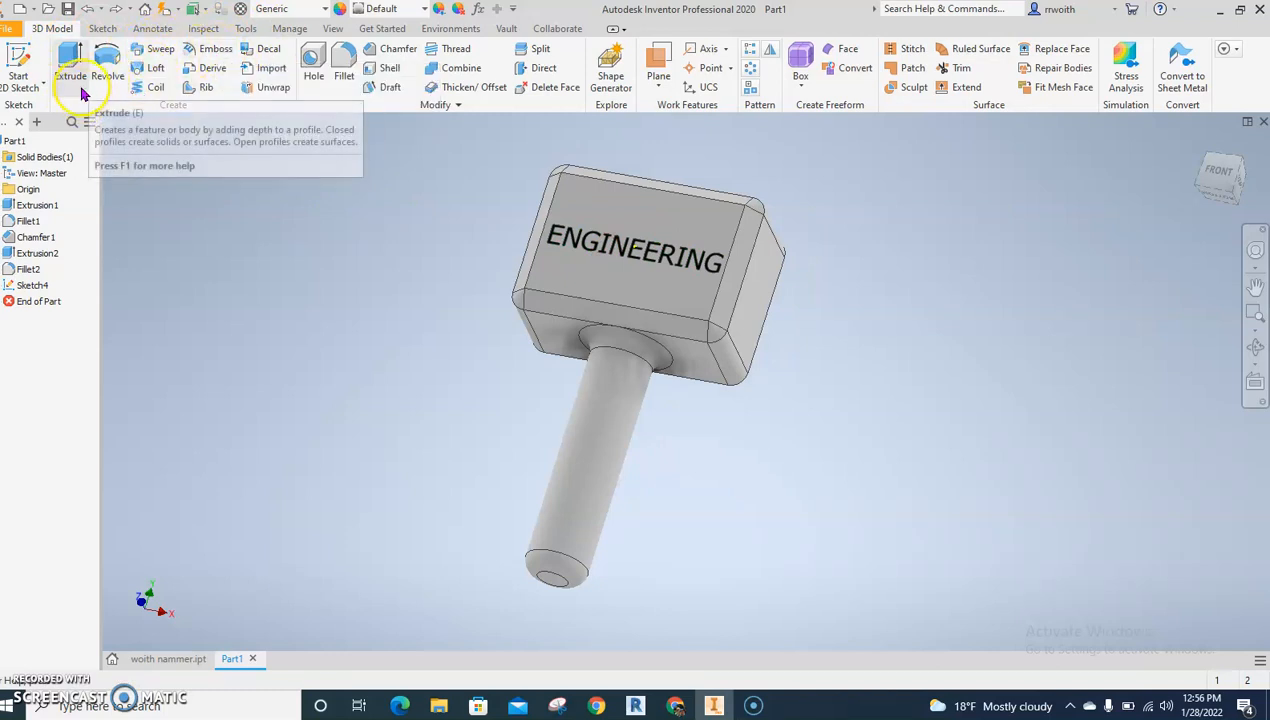
Step: Engrave the ENGINEERING text 0.1 in deep into the head's front face with Emboss, and undo the engraving
{"action": "left_click", "coordinate": [218, 53]}
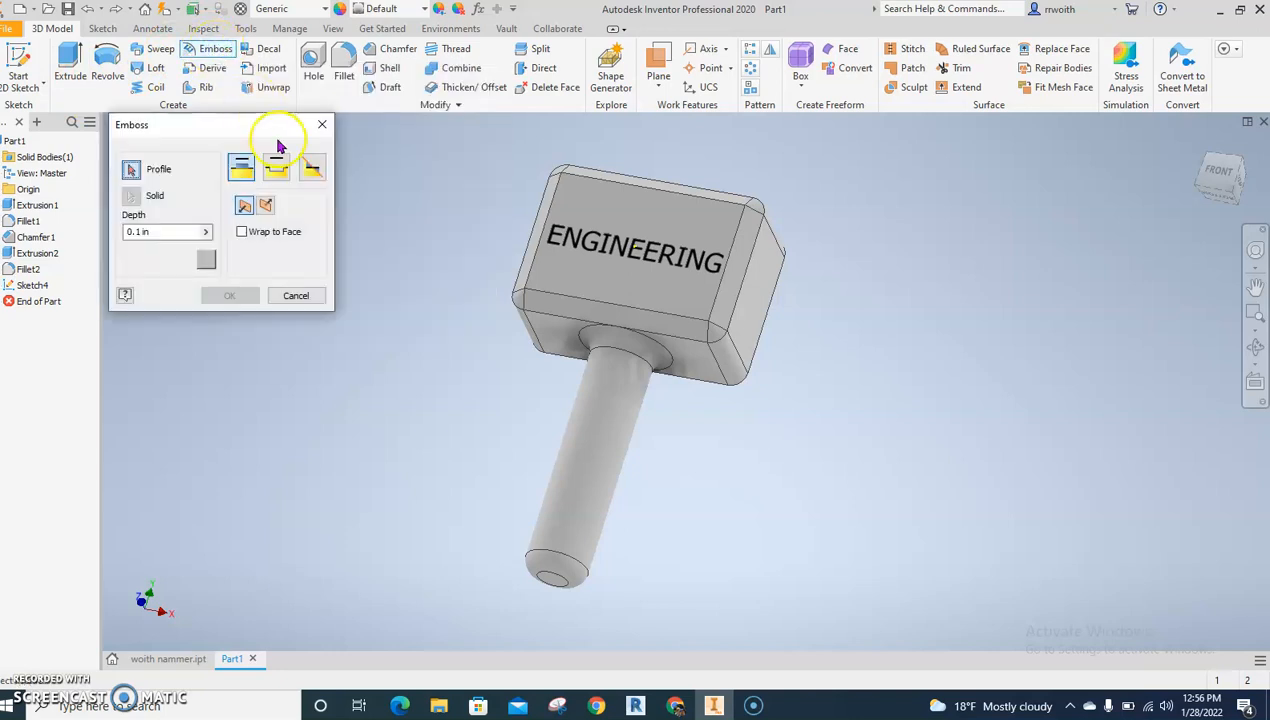
{"action": "left_click", "coordinate": [571, 243]}
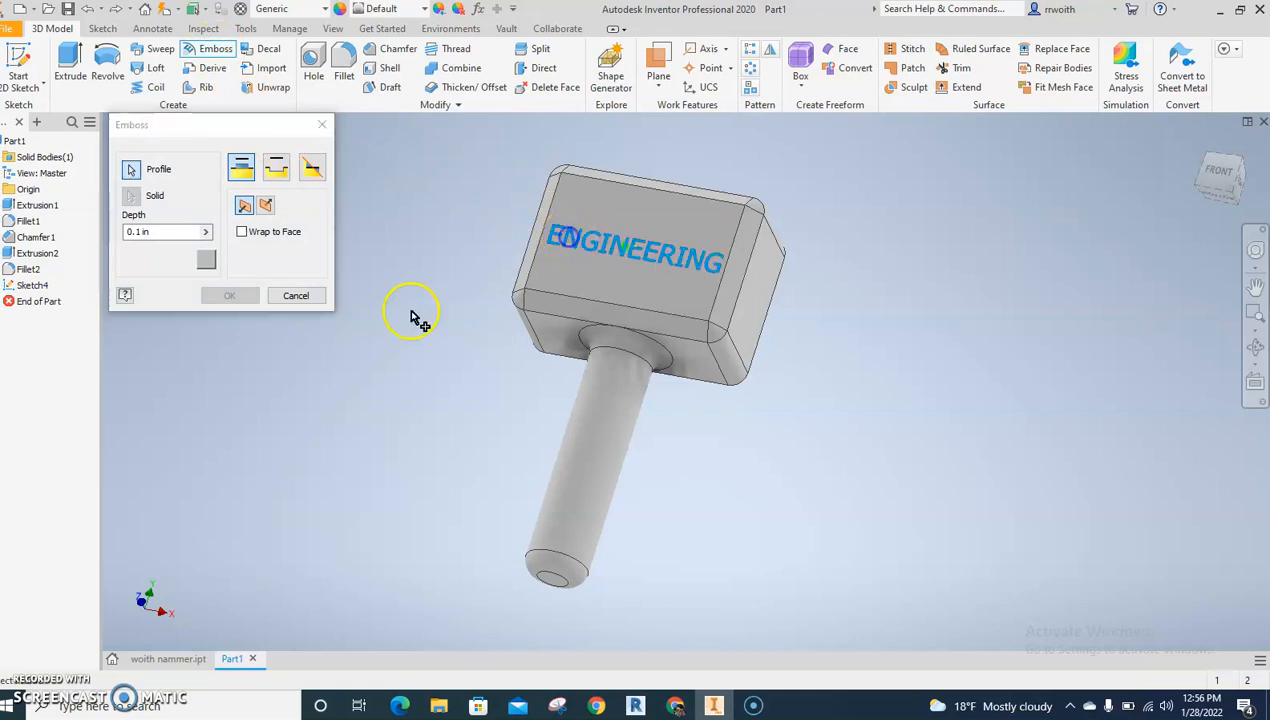
{"action": "left_click", "coordinate": [278, 169]}
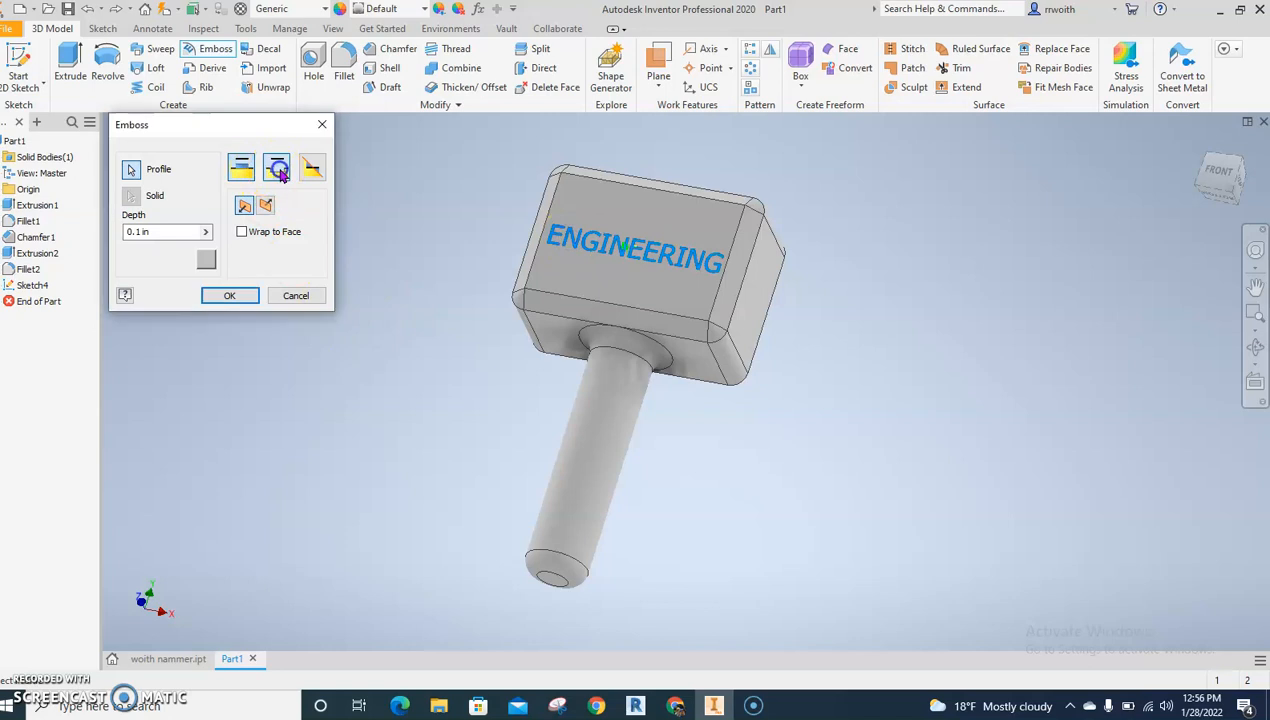
{"action": "left_click", "coordinate": [231, 296]}
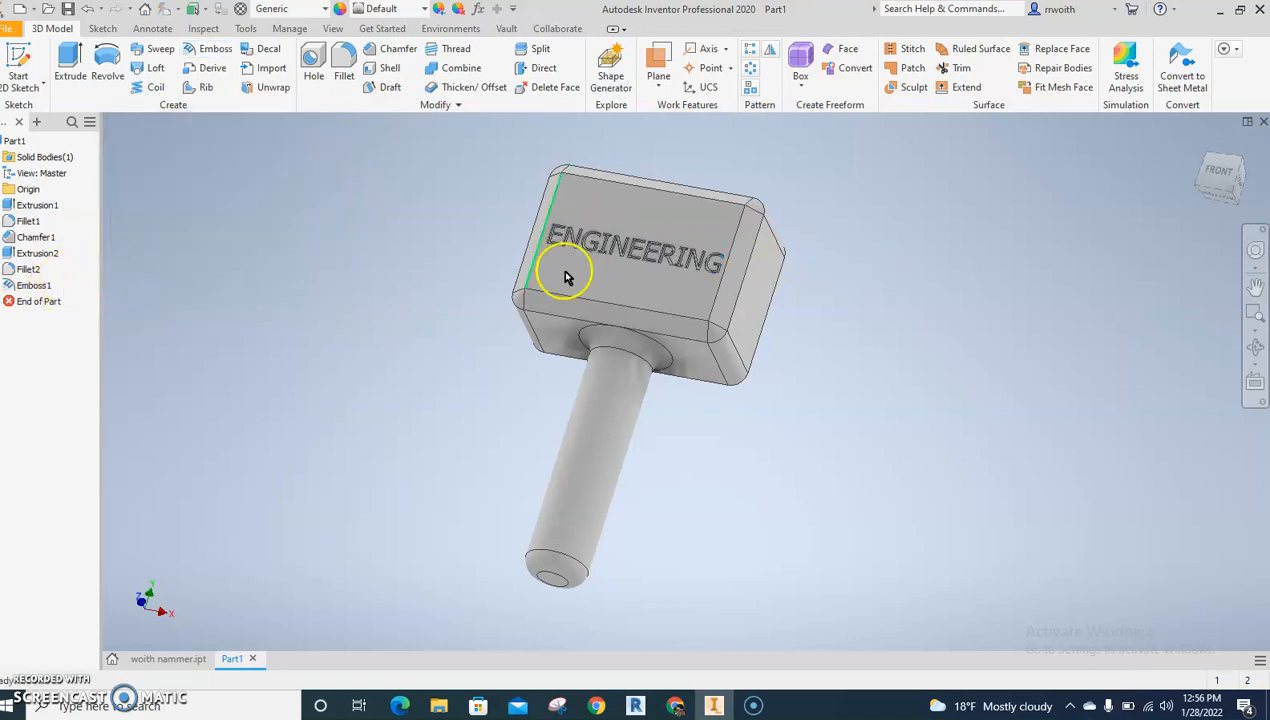
{"action": "left_click_drag", "start_coordinate": [913, 246], "coordinate": [922, 316]}
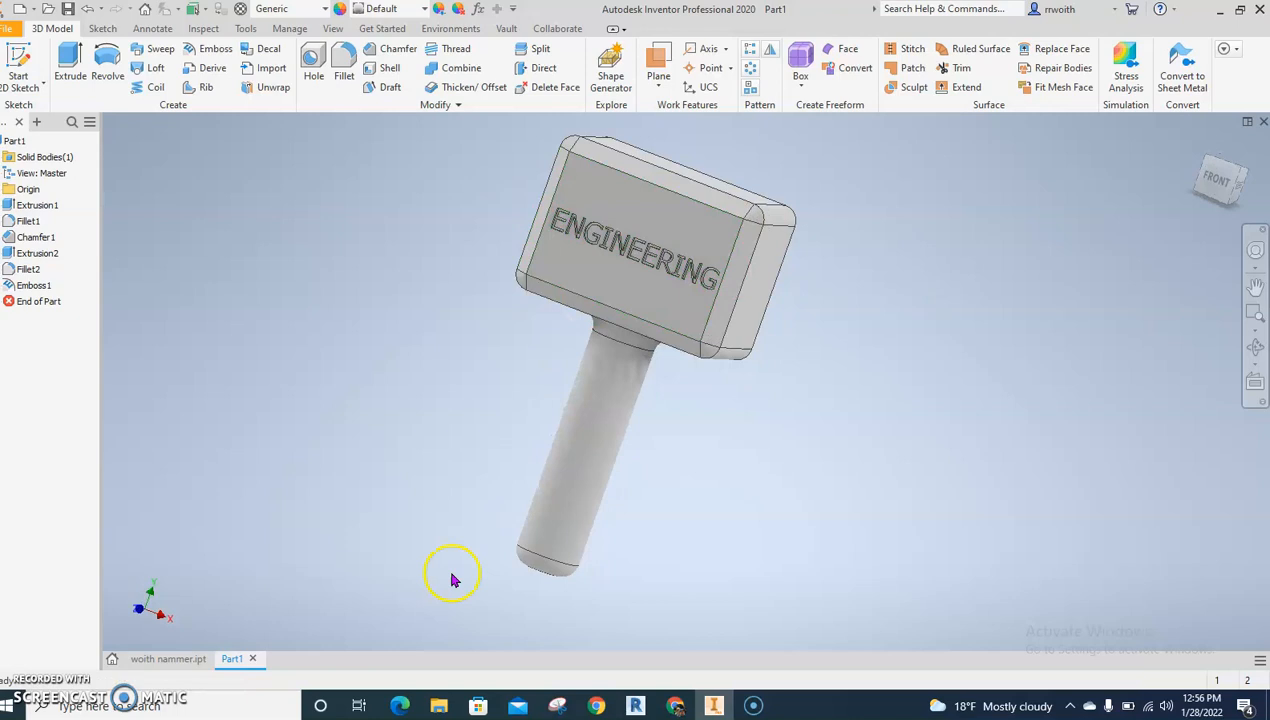
{"action": "left_click", "coordinate": [68, 65]}
{"action": "key", "text": "ctrl+z"}
Step: Extrude the ENGINEERING text 0.25 in as a cut in the flipped direction into the head, and undo it
{"action": "left_click", "coordinate": [68, 65]}
{"action": "left_click", "coordinate": [660, 268]}
{"action": "left_click", "coordinate": [329, 332]}
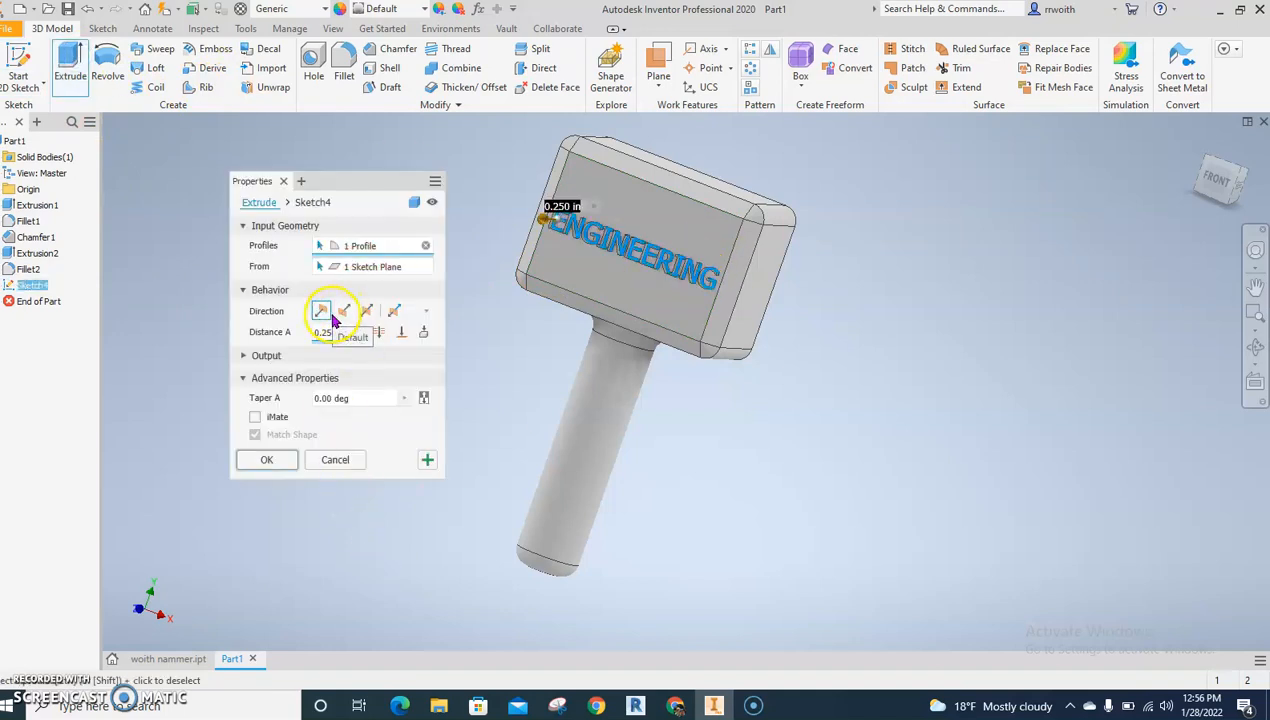
{"action": "left_click", "coordinate": [340, 318]}
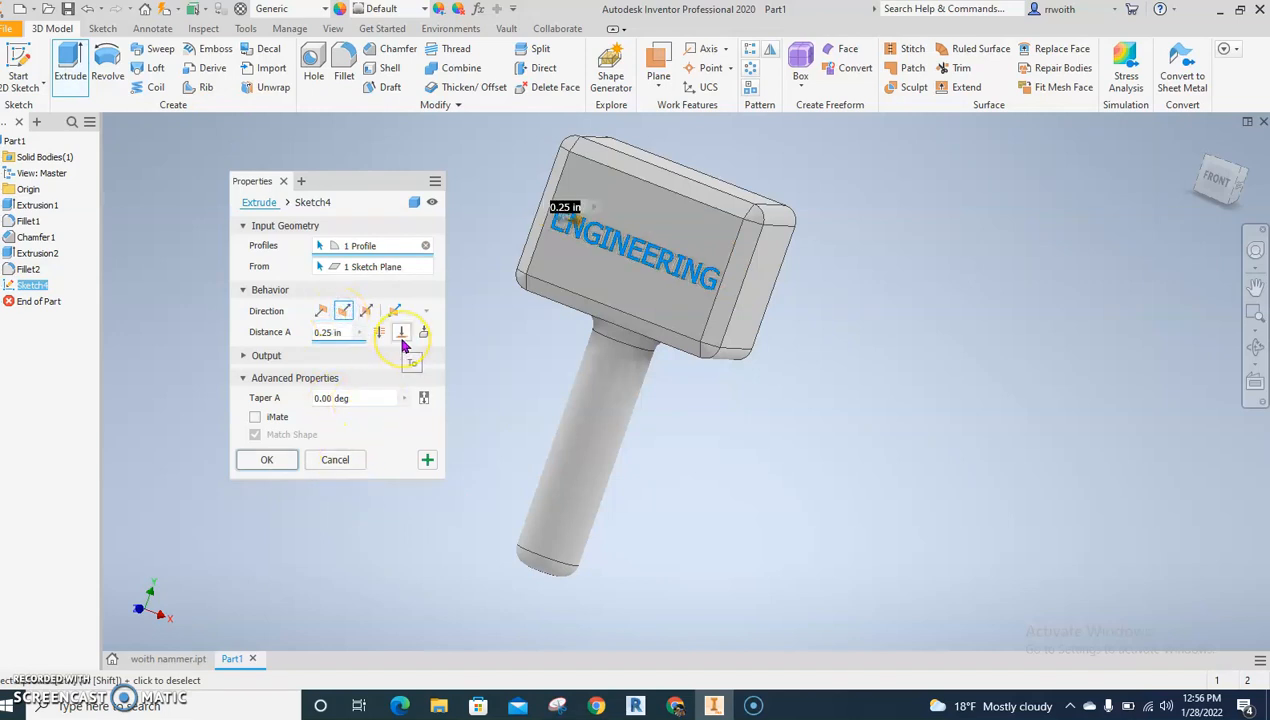
{"action": "left_click", "coordinate": [268, 356]}
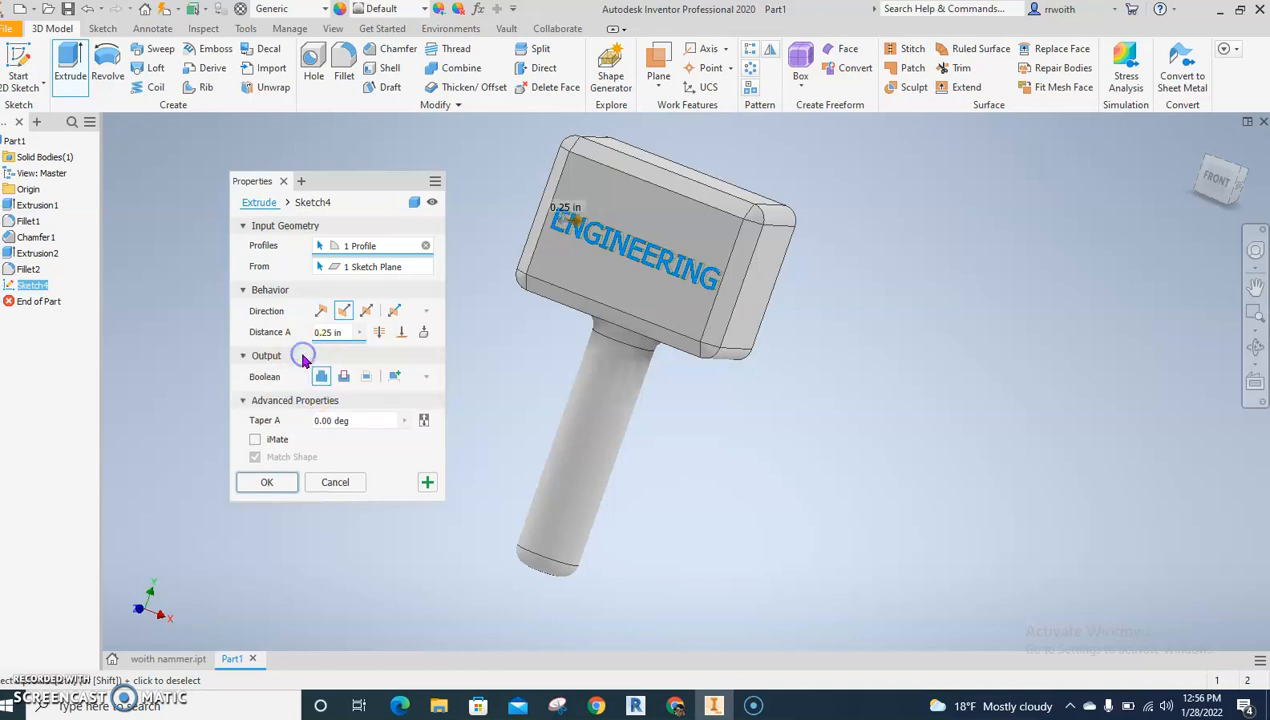
{"action": "left_click", "coordinate": [348, 375]}
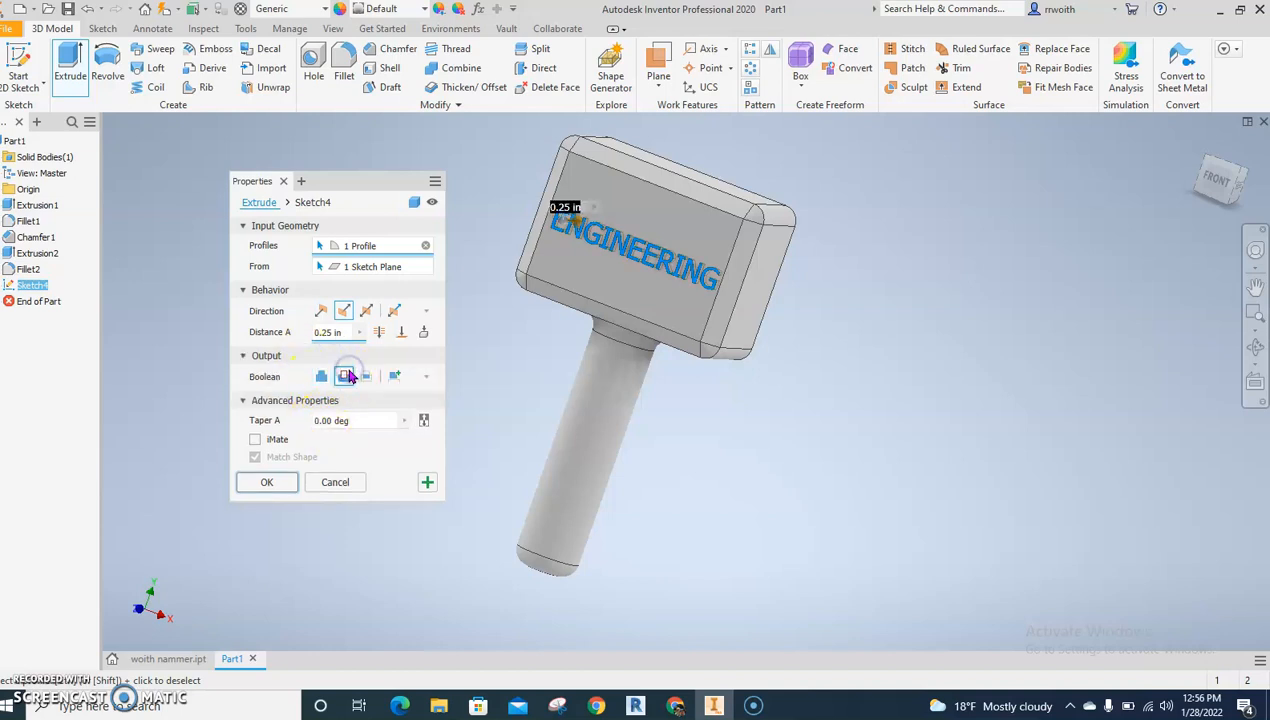
{"action": "left_click", "coordinate": [268, 482]}
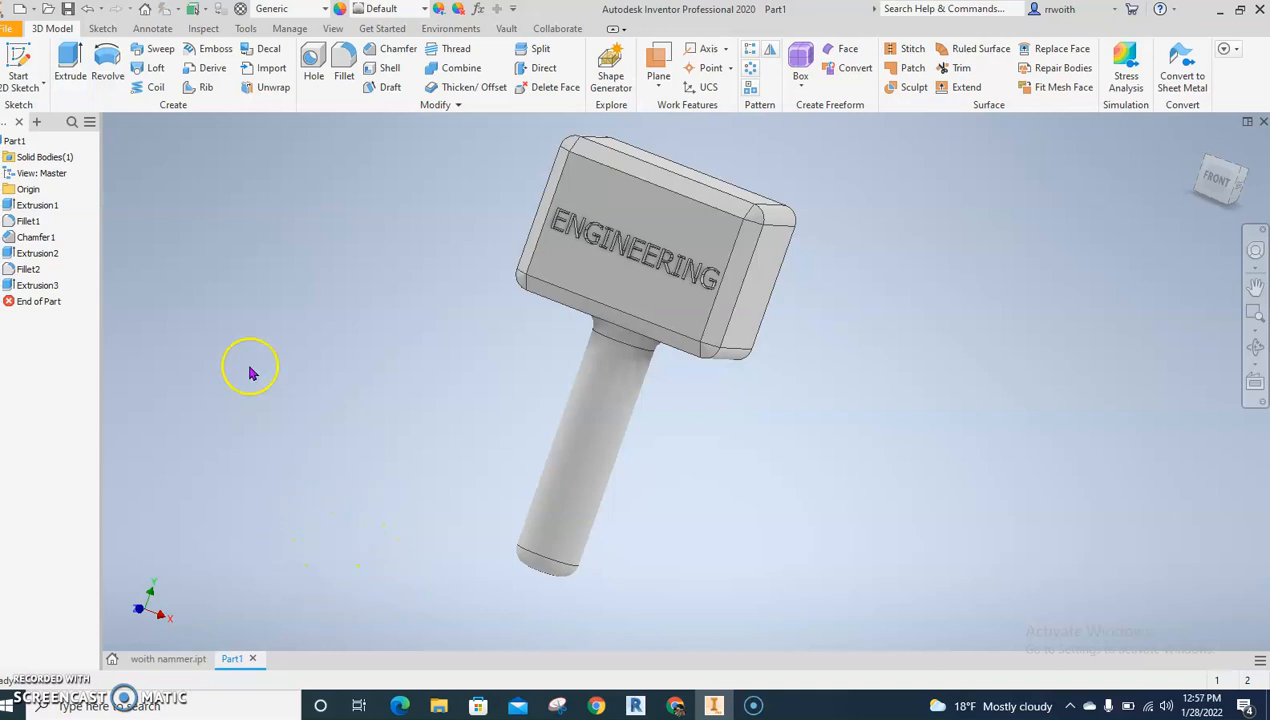
{"action": "left_click", "coordinate": [22, 68]}
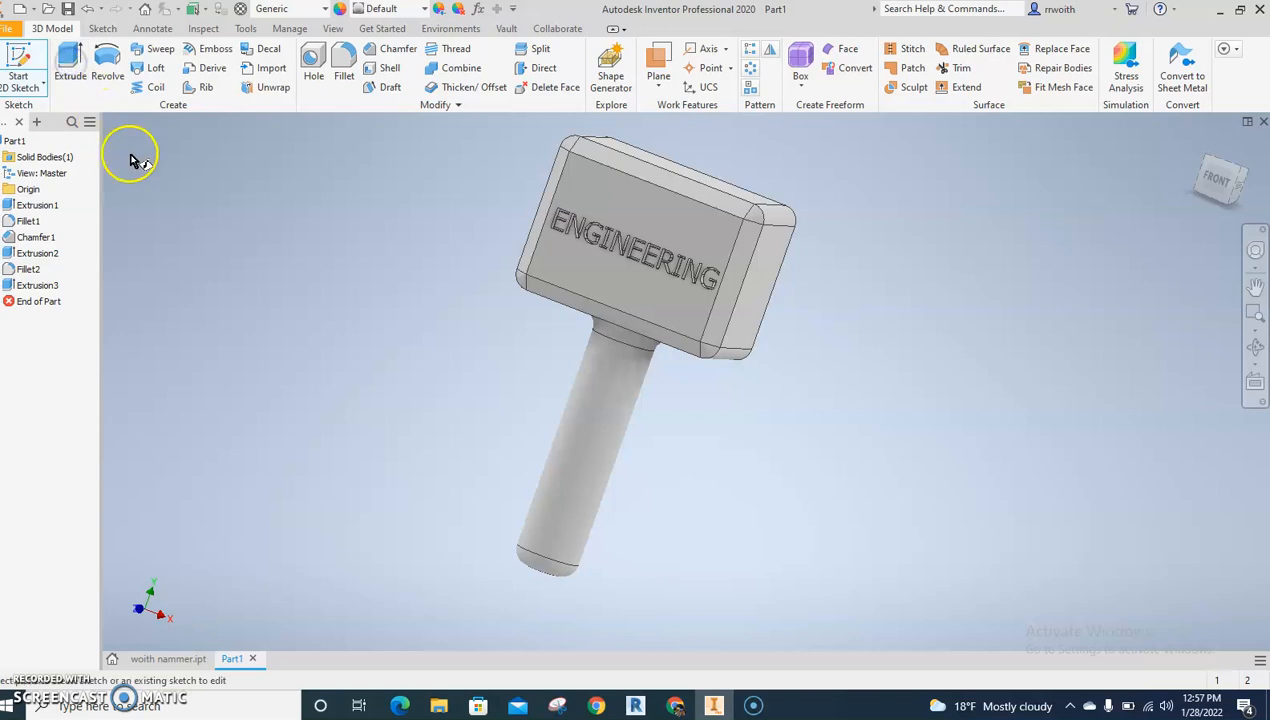
{"action": "key", "text": "ctrl+z"}
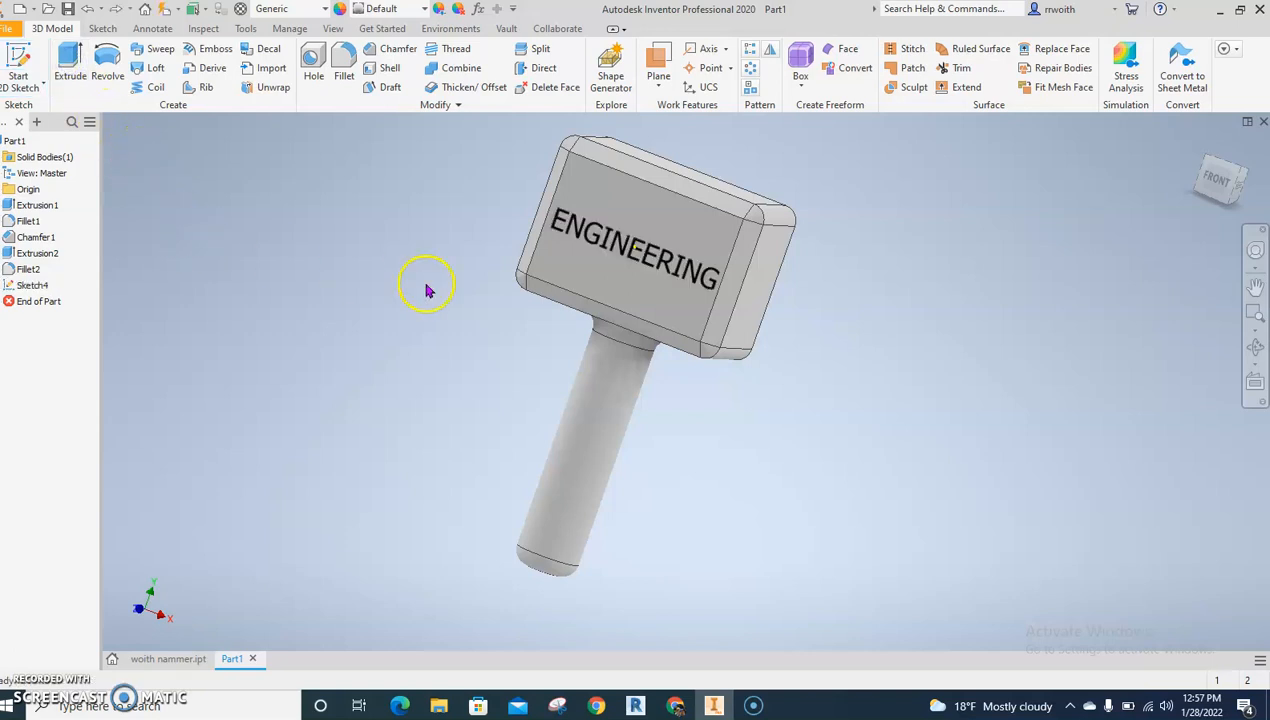
Step: Cut the ENGINEERING text 0.25 in deep into the head's front face with Extrude
{"action": "left_click", "coordinate": [70, 65]}
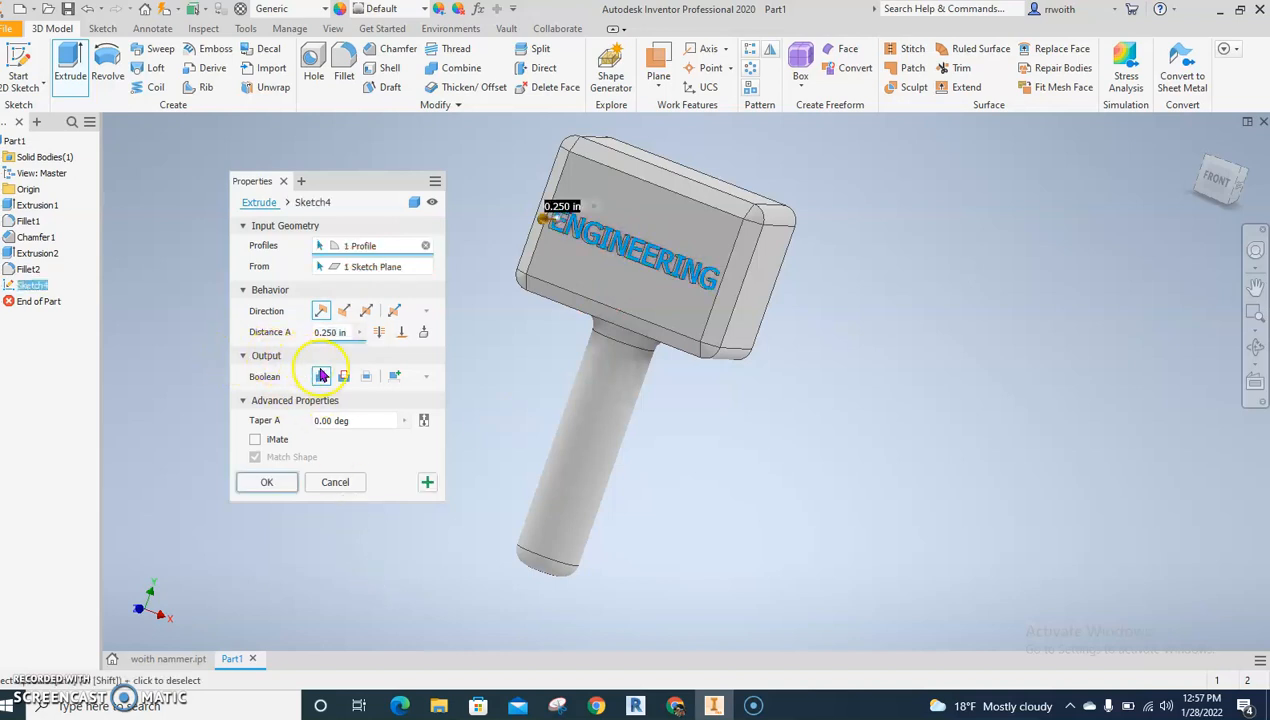
{"action": "left_click", "coordinate": [345, 382]}
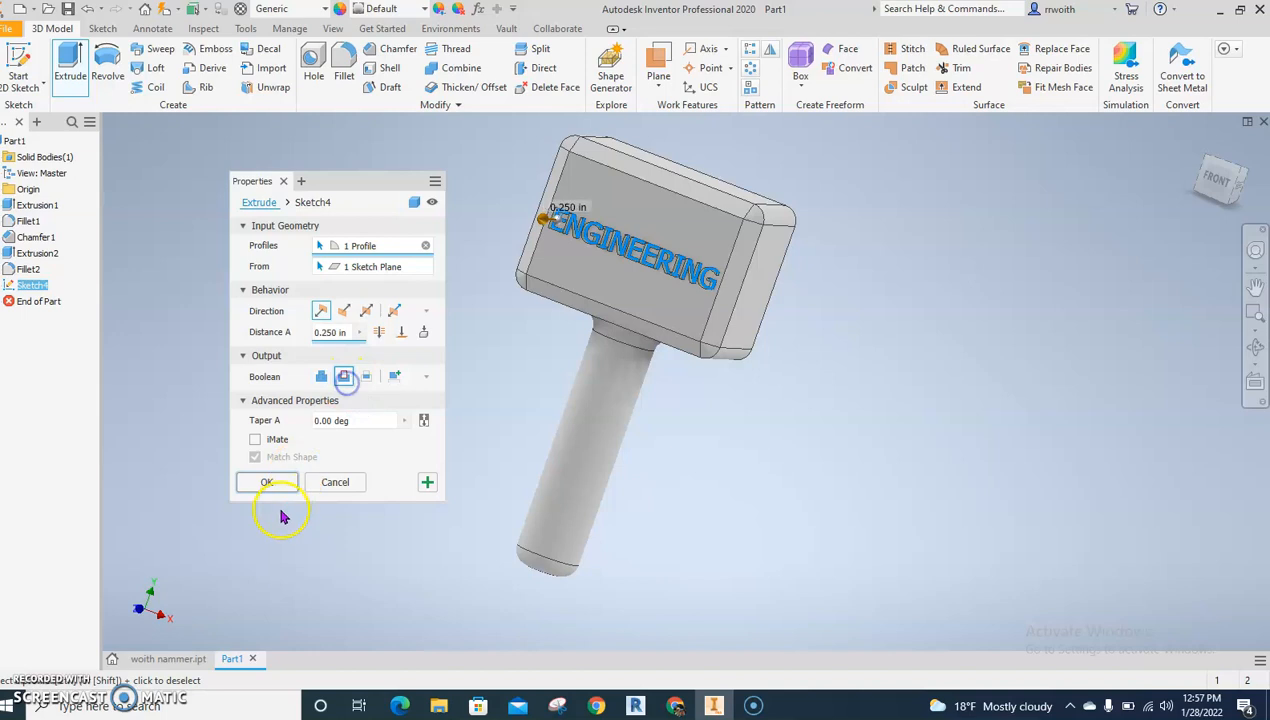
{"action": "left_click", "coordinate": [252, 483]}
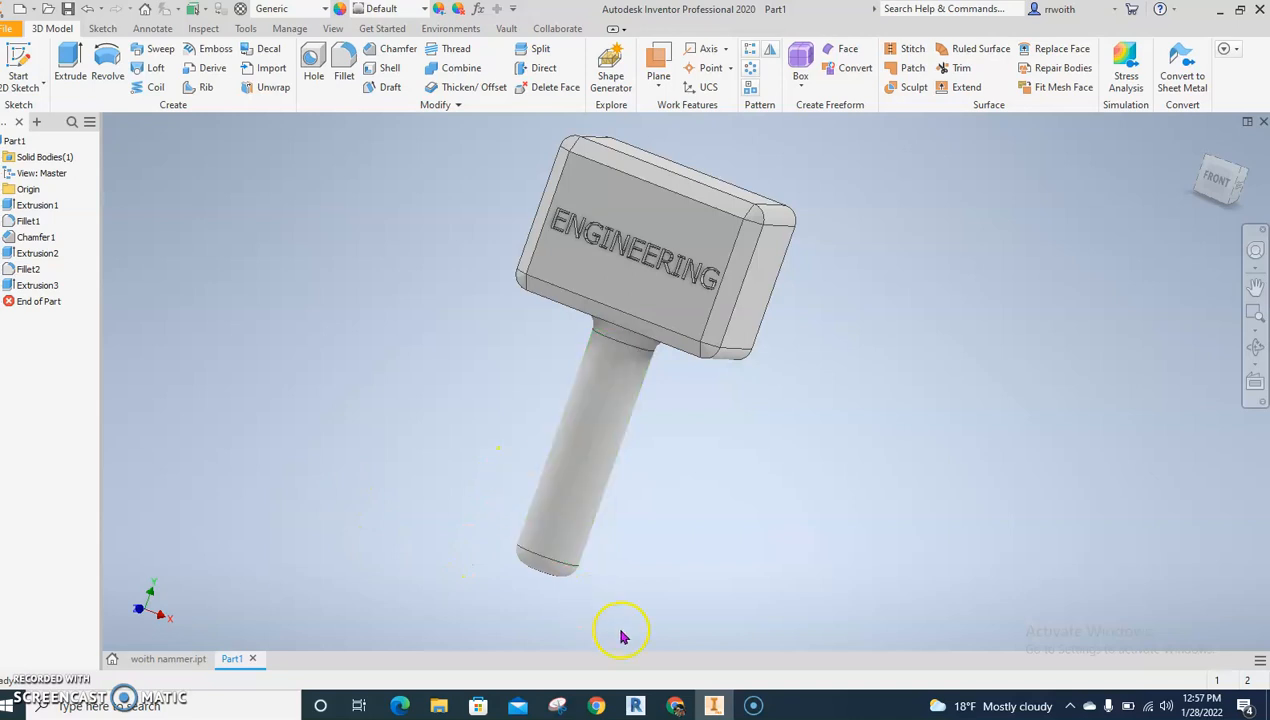
Step: Examine the coil grip and colored faces of the finished example hammer part, and return to the new hammer part
{"action": "left_click", "coordinate": [137, 658]}
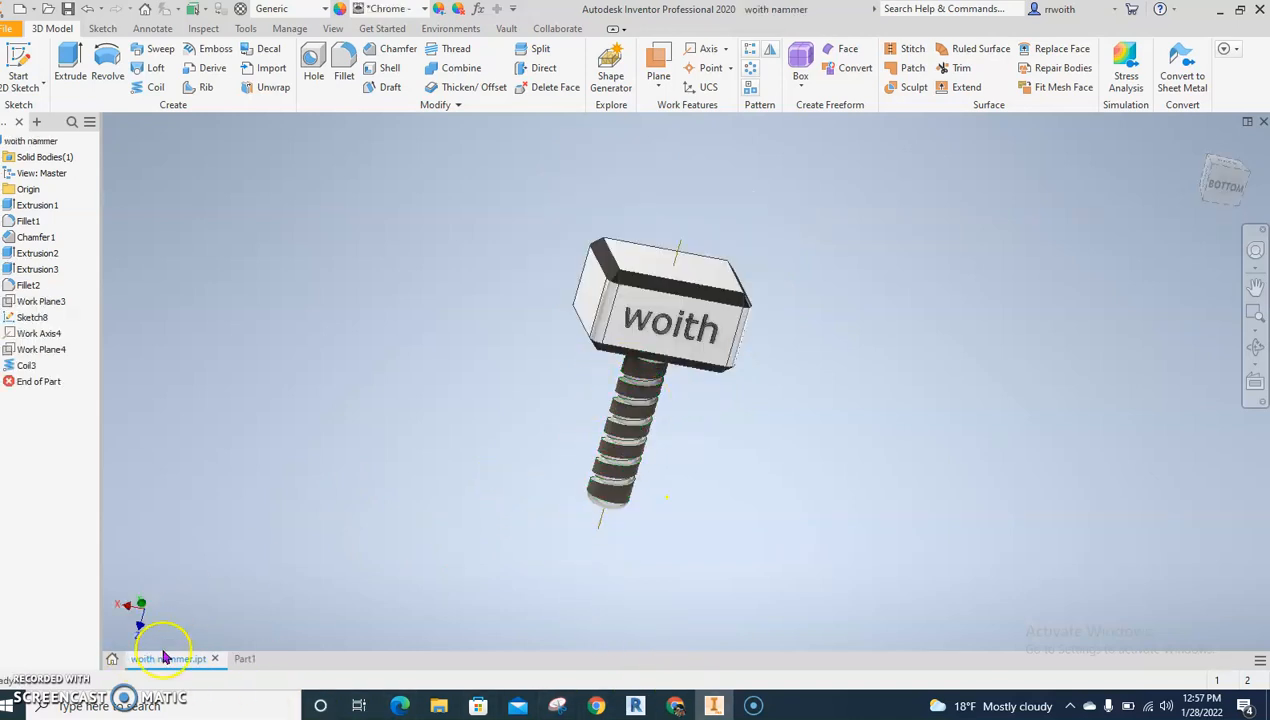
{"action": "left_click", "coordinate": [245, 660]}
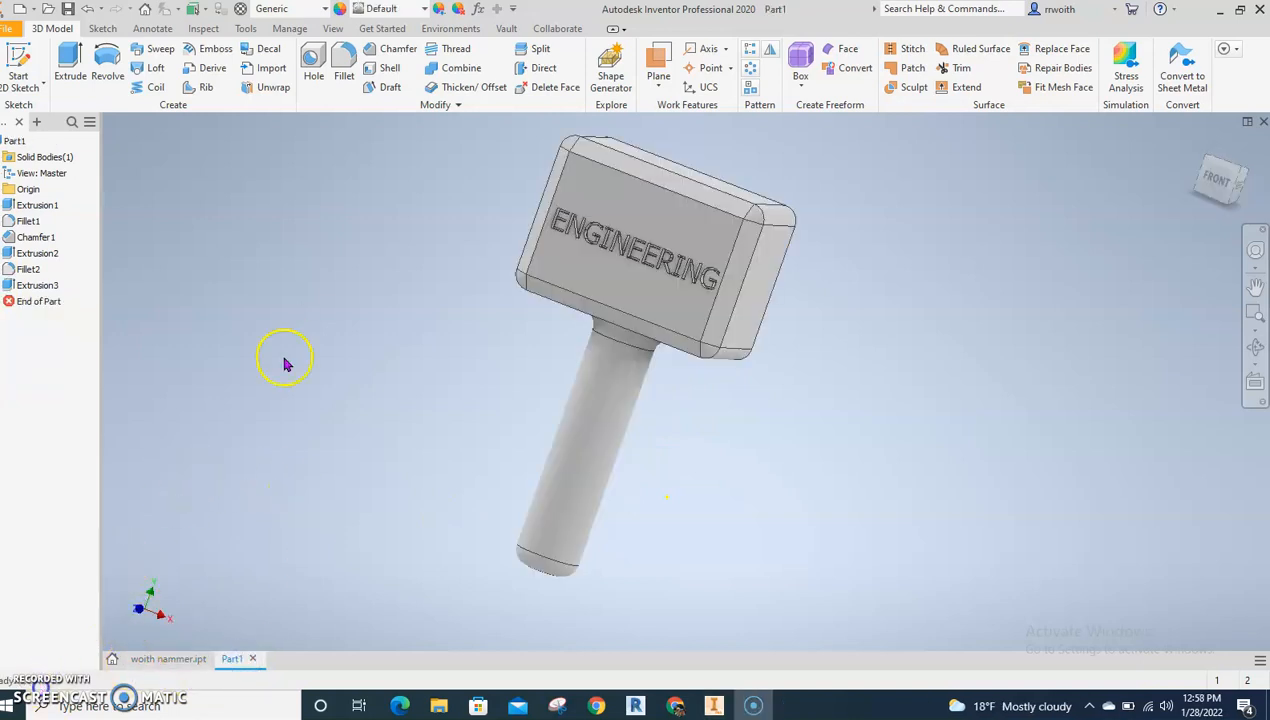
{"action": "left_click", "coordinate": [162, 660]}
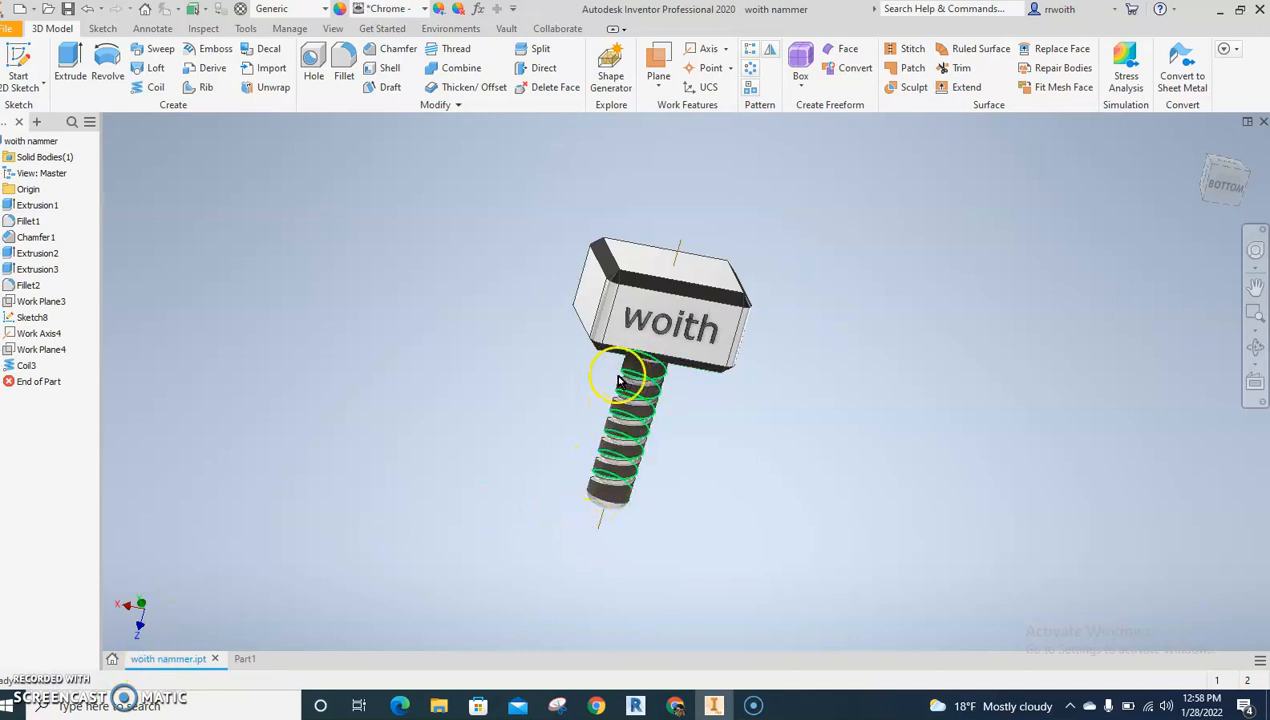
{"action": "left_click", "coordinate": [246, 660]}
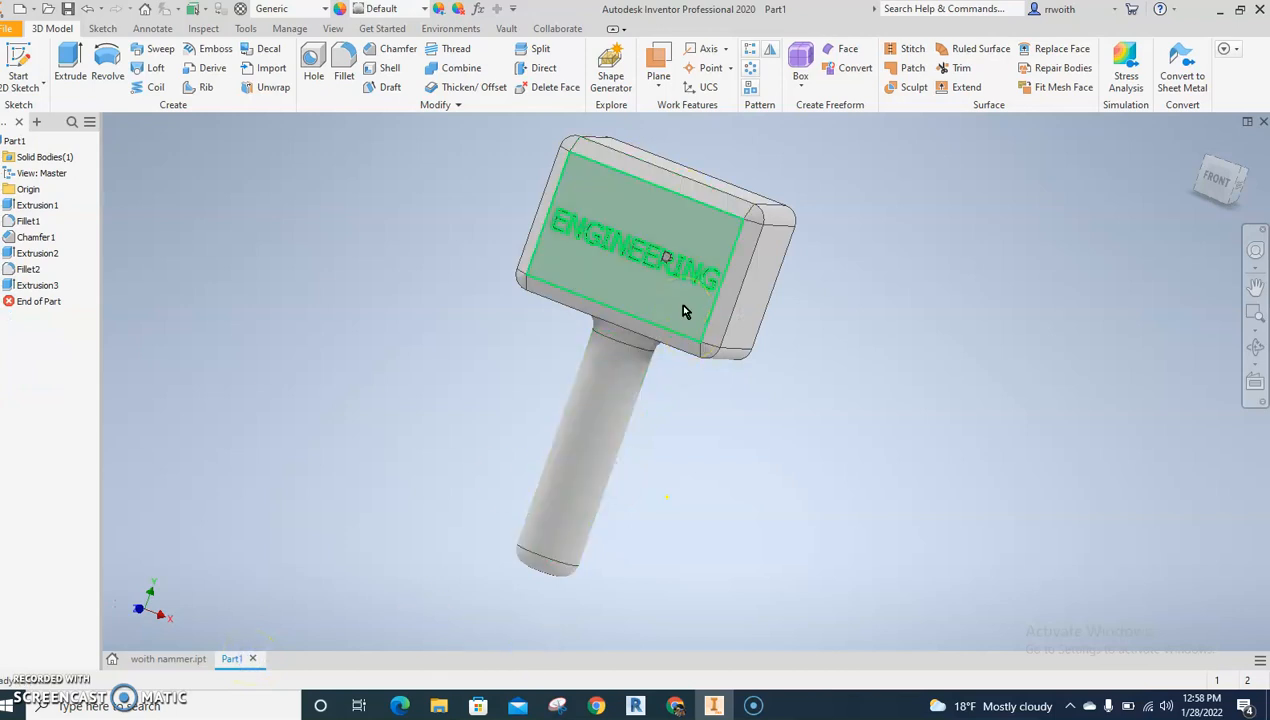
{"action": "mouse_move", "coordinate": [706, 334]}
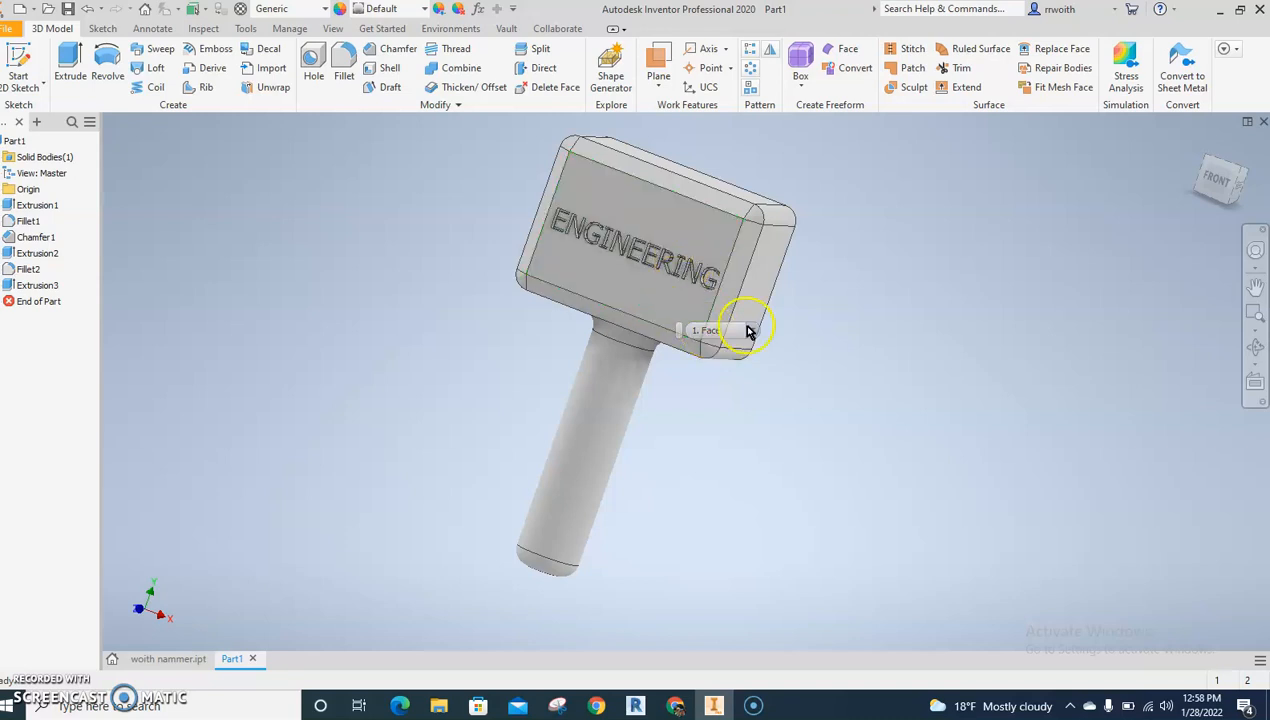
{"action": "left_click", "coordinate": [658, 60]}
{"action": "left_click", "coordinate": [669, 220]}
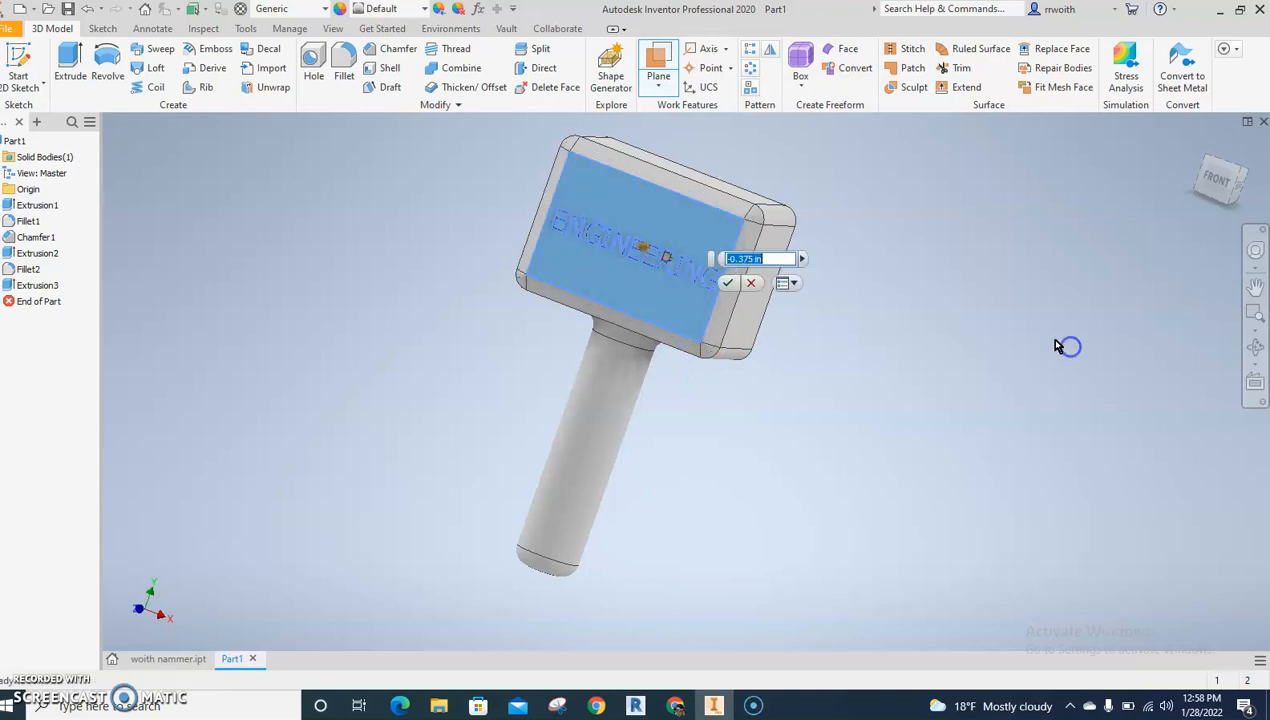
{"action": "middle_click_drag", "start_coordinate": [1040, 305], "coordinate": [816, 262], "text": "shift"}
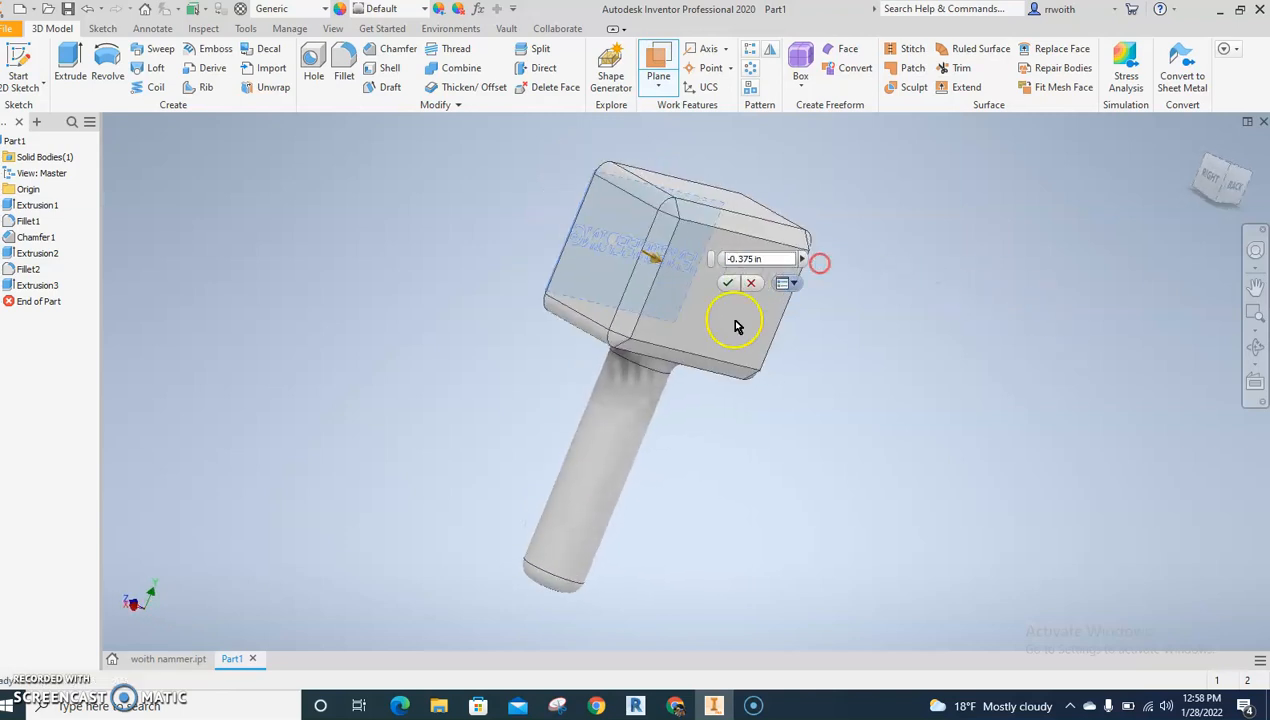
{"action": "key", "text": "Return"}
Step: Create a work plane midway between the head's back face and front ENGINEERING face, and undo it
{"action": "left_click", "coordinate": [658, 62]}
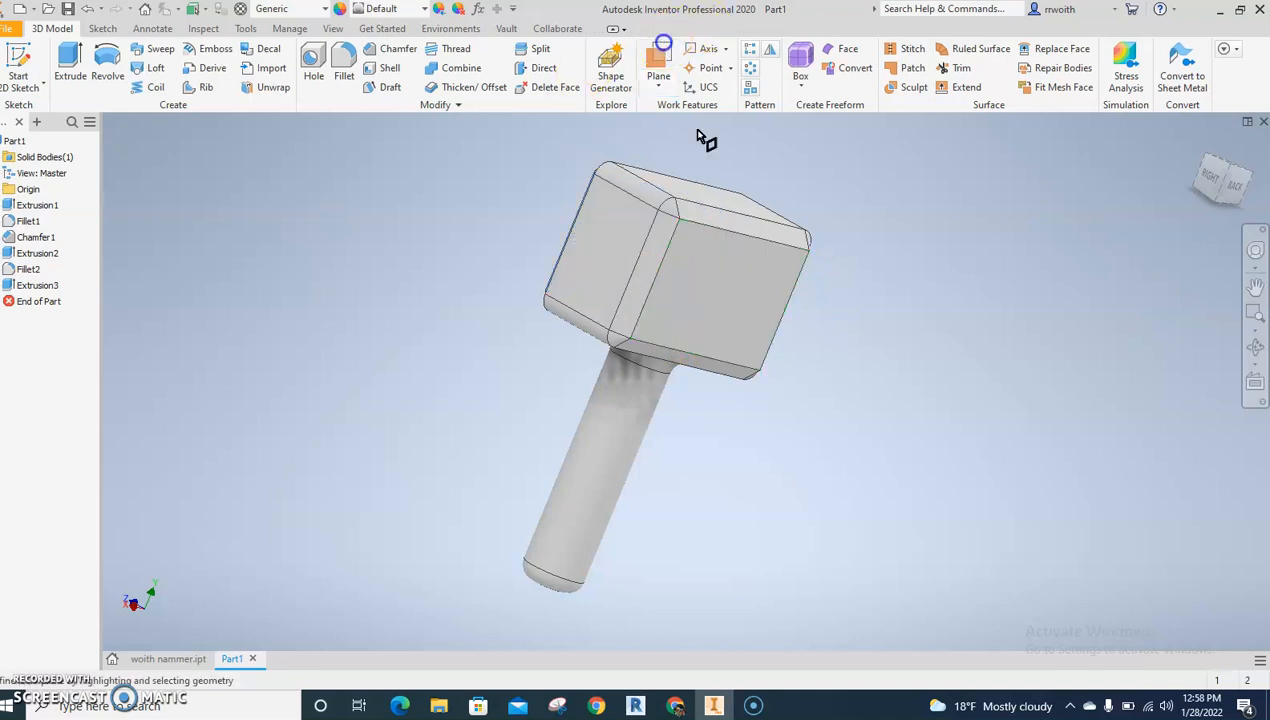
{"action": "left_click", "coordinate": [723, 326]}
{"action": "middle_click_drag", "start_coordinate": [1015, 422], "coordinate": [1117, 482], "text": "shift"}
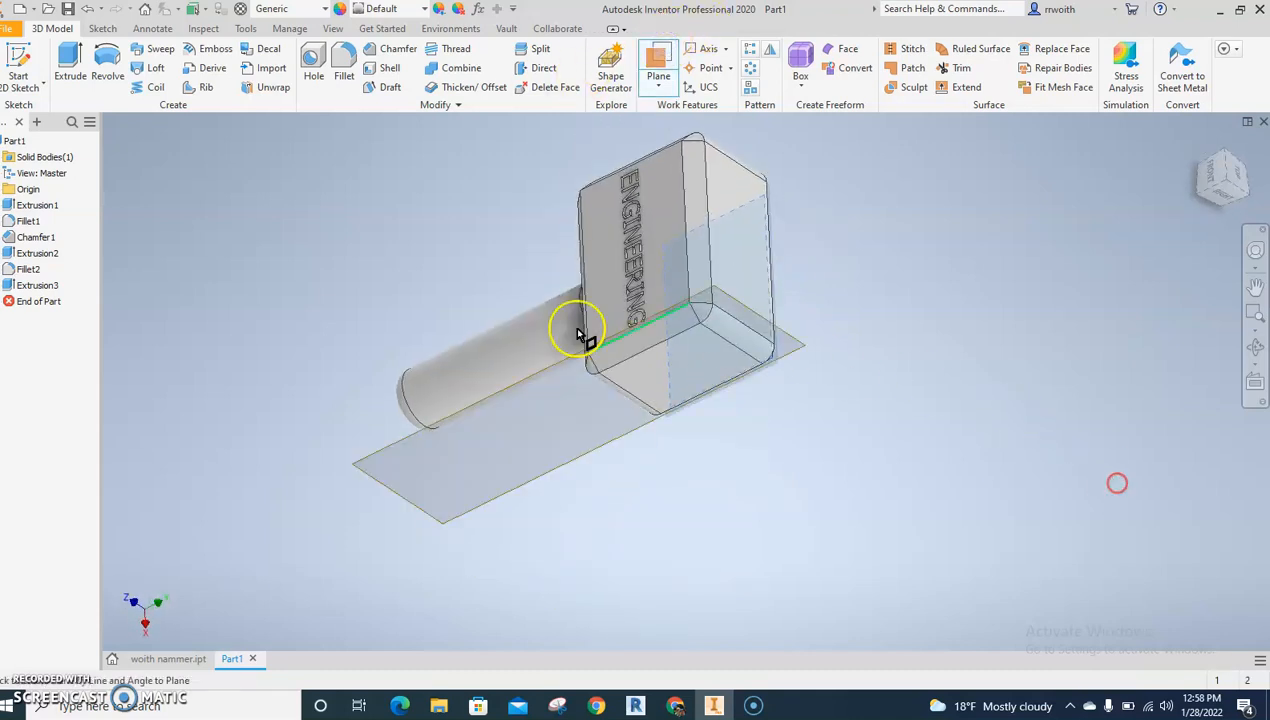
{"action": "left_click", "coordinate": [672, 216]}
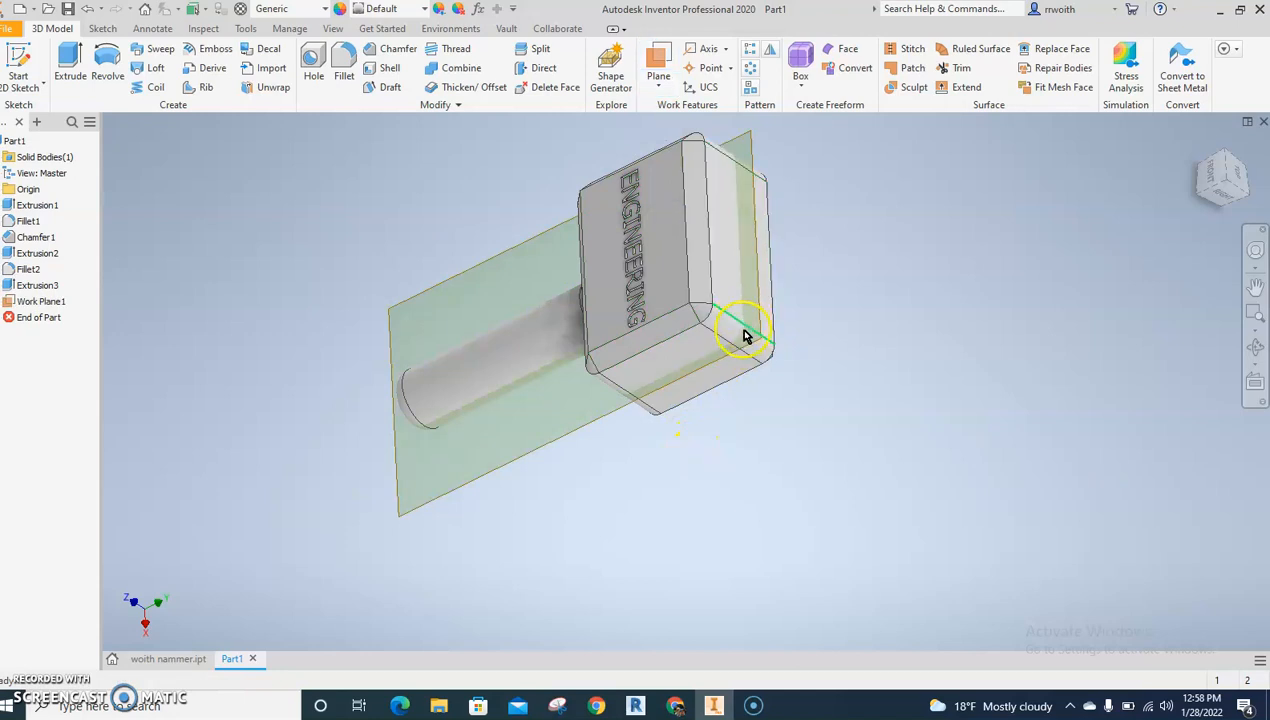
{"action": "key", "text": "ctrl+z"}
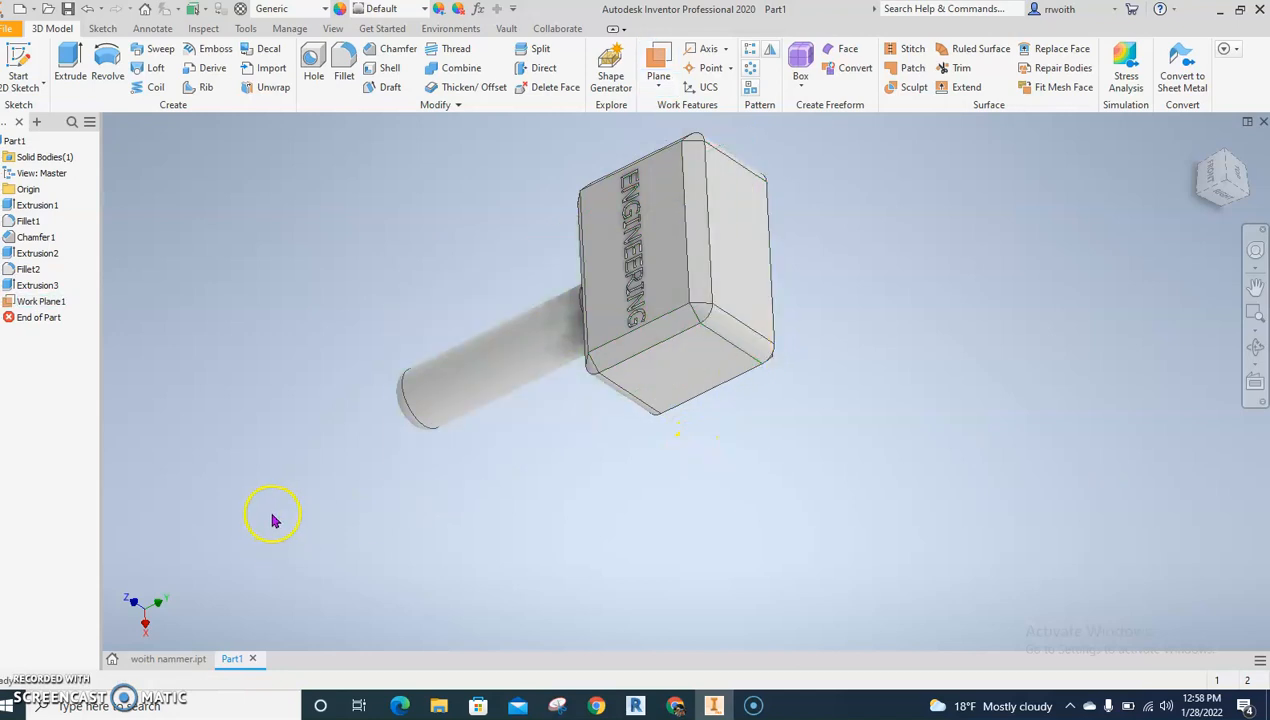
Step: Create a work plane midway between the head's front ENGINEERING face and its back face
{"action": "left_click", "coordinate": [657, 62]}
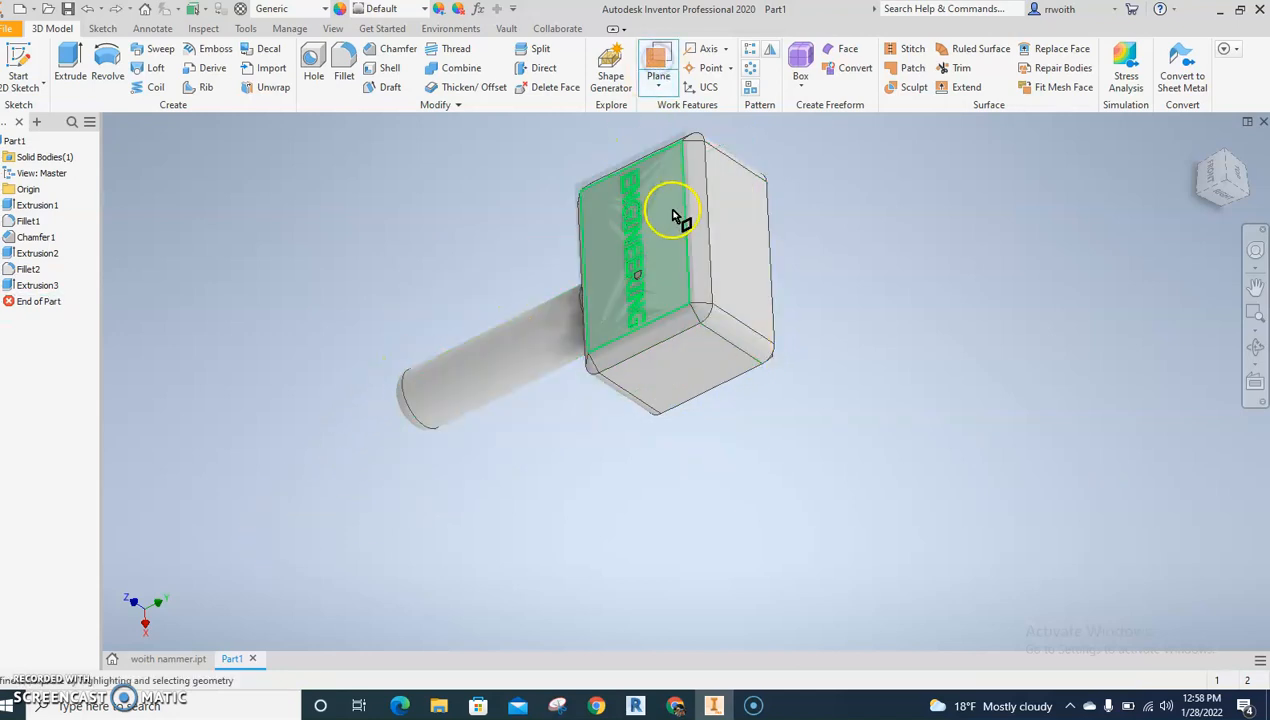
{"action": "left_click", "coordinate": [606, 322]}
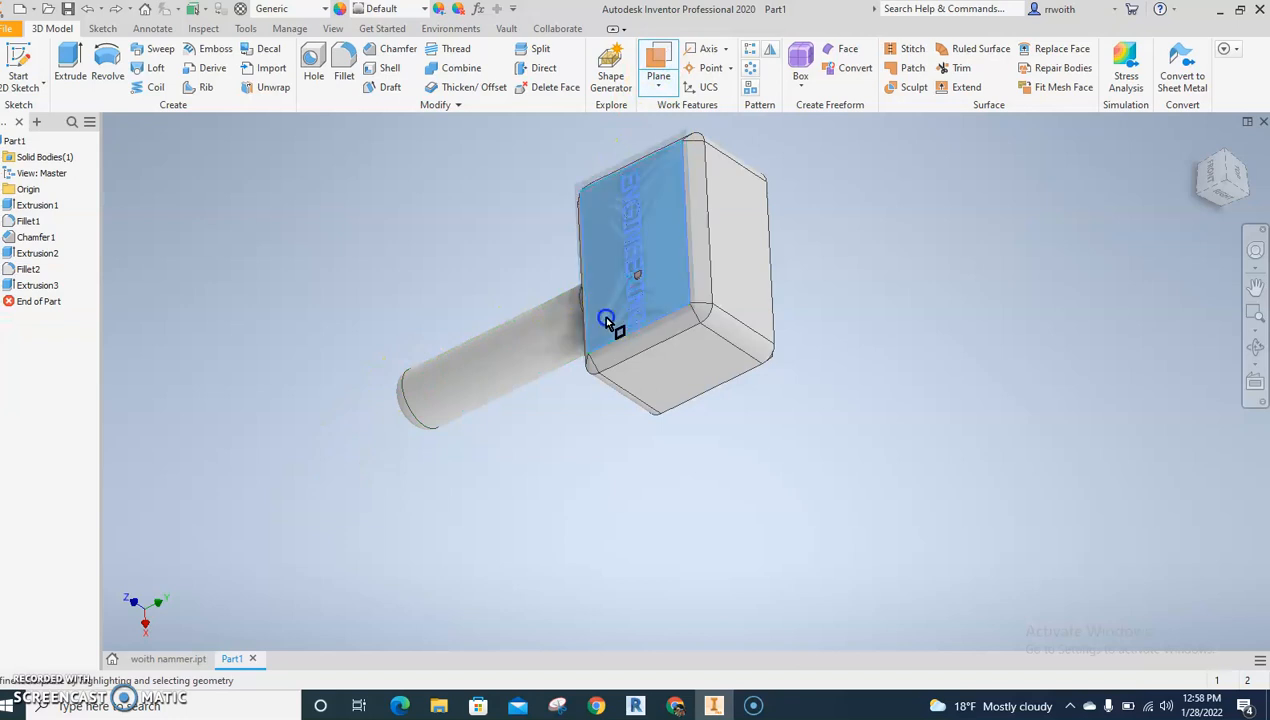
{"action": "middle_click_drag", "start_coordinate": [896, 458], "coordinate": [743, 389], "text": "shift"}
{"action": "left_click", "coordinate": [738, 285]}
{"action": "middle_click_drag", "start_coordinate": [843, 524], "coordinate": [1111, 468], "text": "shift"}
Step: Start a 2D sketch on the hammer's mid work plane and turn on Slice Graphics to expose the cross-section
{"action": "middle_click_drag", "start_coordinate": [700, 439], "coordinate": [700, 306]}
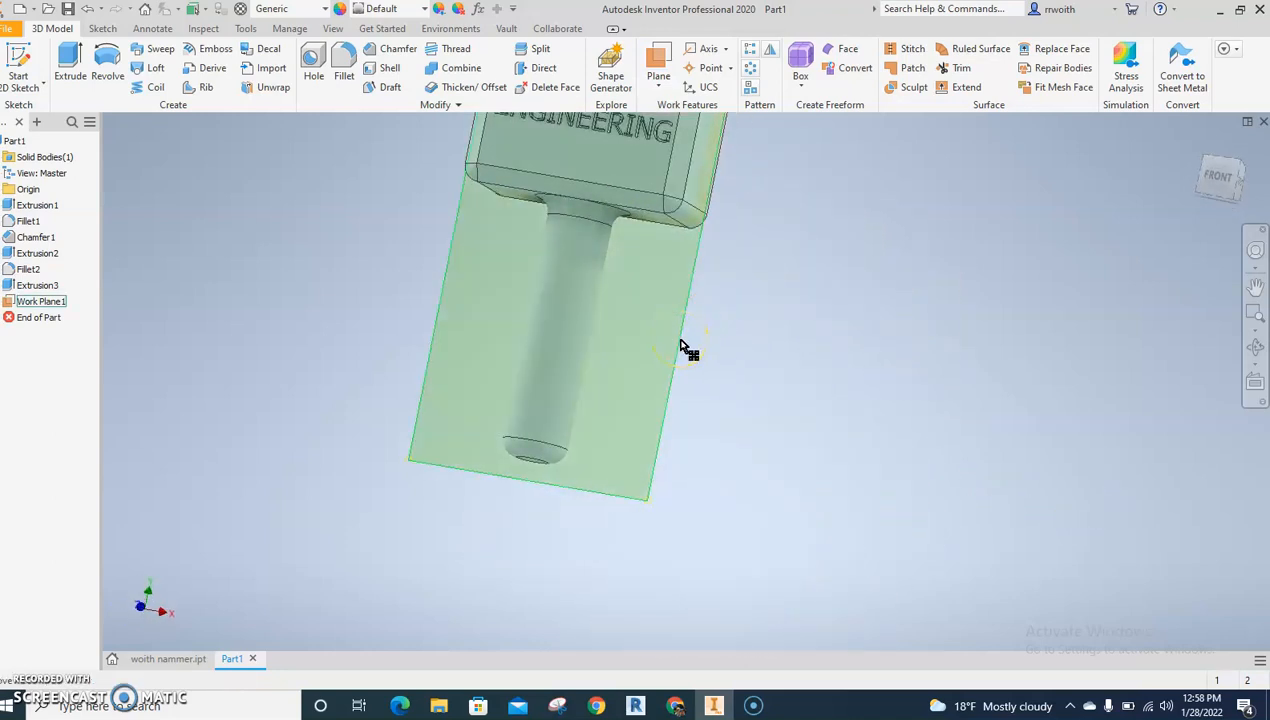
{"action": "left_click", "coordinate": [680, 344]}
{"action": "left_click", "coordinate": [660, 452]}
{"action": "left_click", "coordinate": [667, 421]}
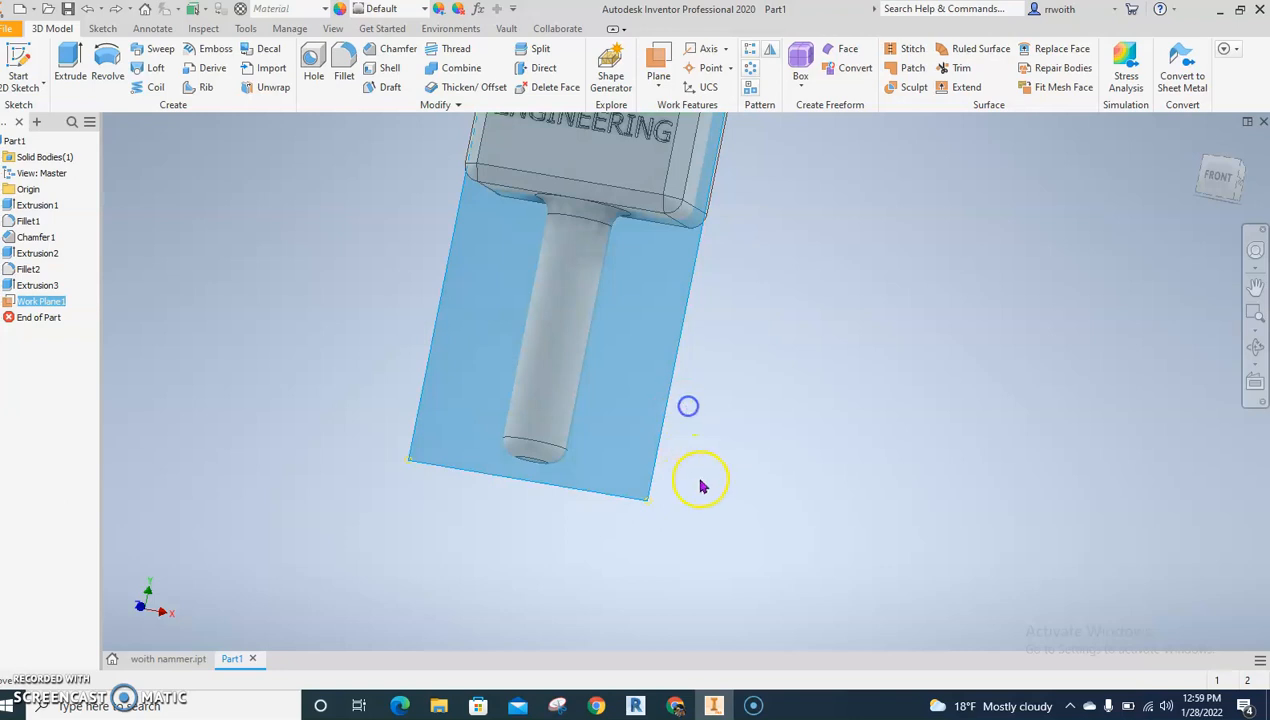
{"action": "left_click", "coordinate": [700, 484]}
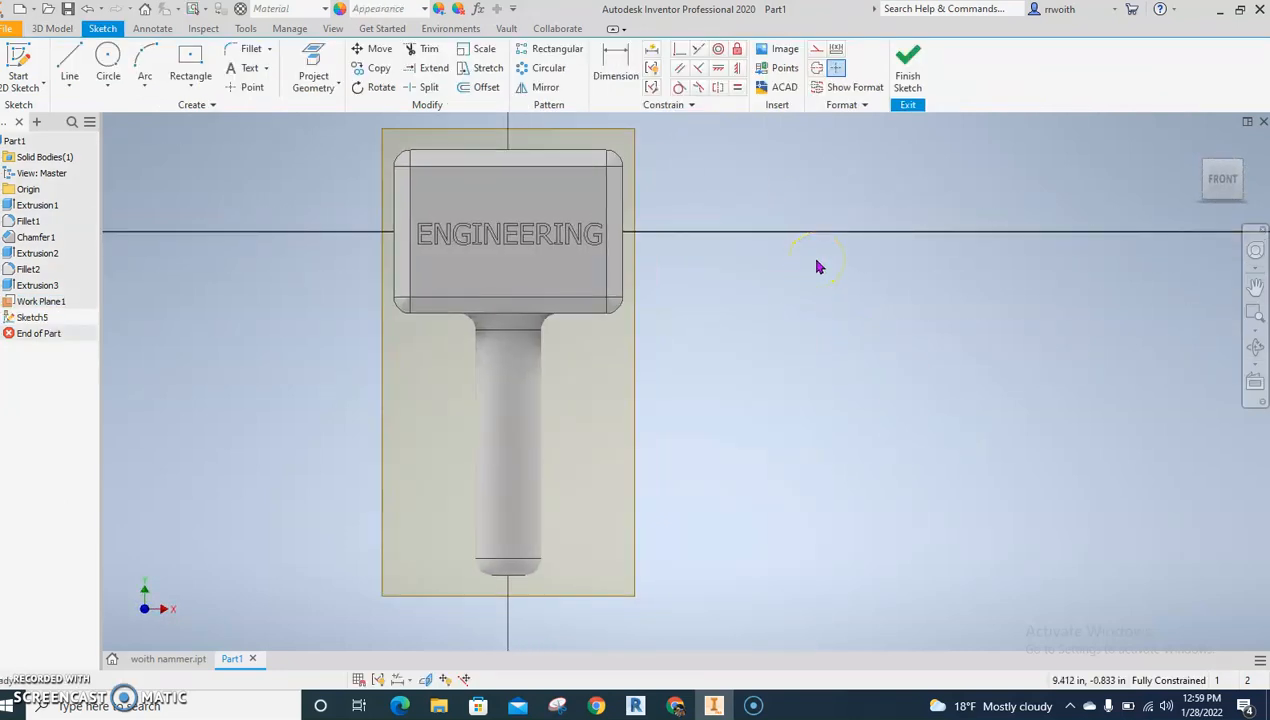
{"action": "right_click", "coordinate": [665, 291]}
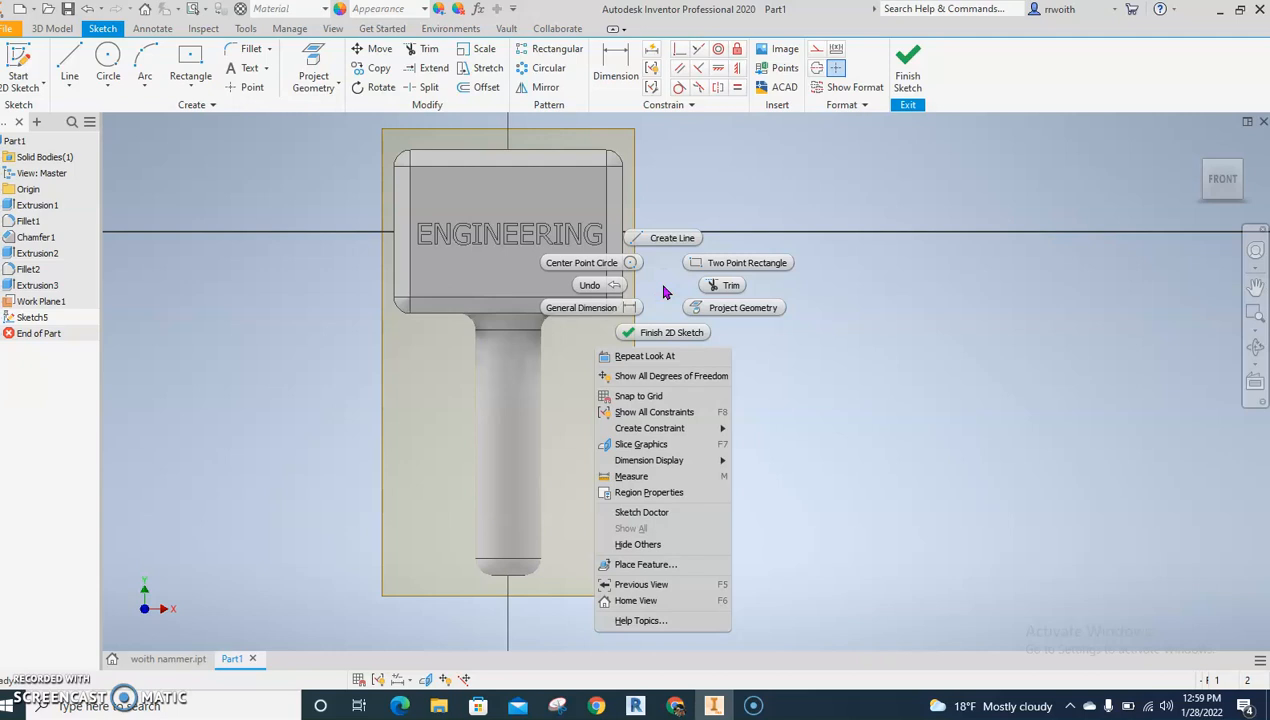
{"action": "left_click", "coordinate": [668, 446]}
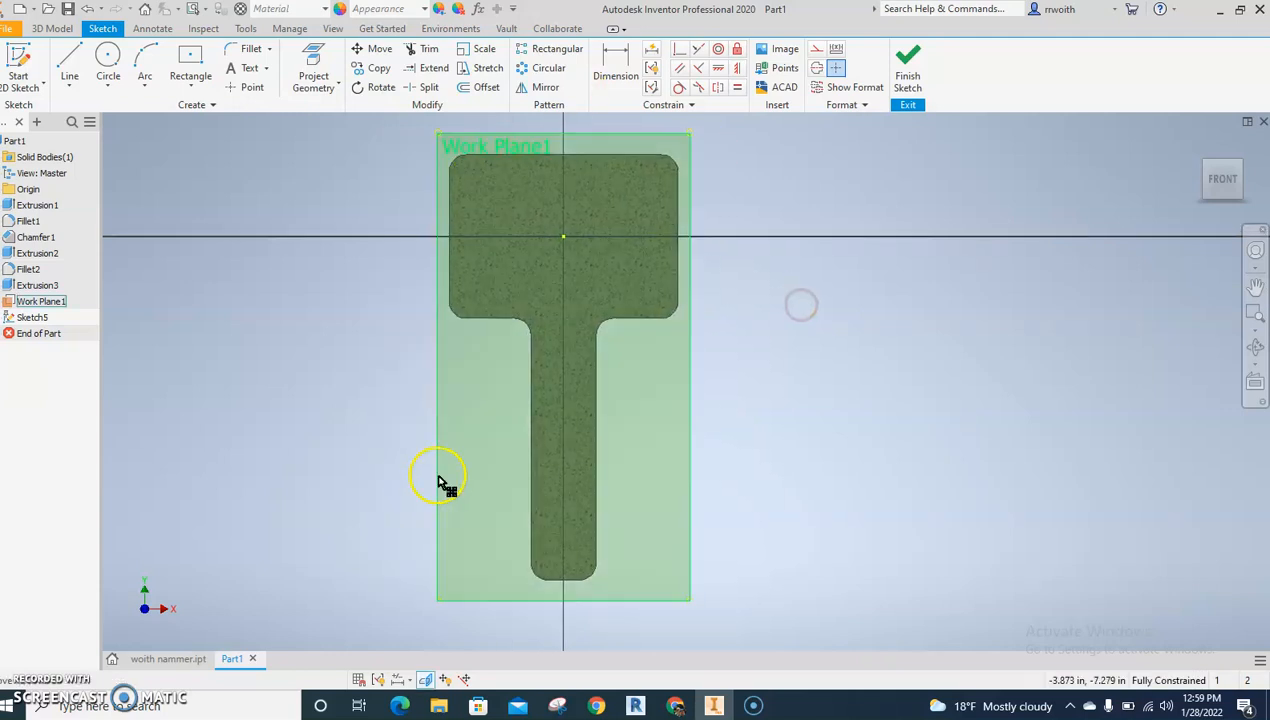
Step: Sketch a 0.25 in diameter circle centered on the handle's side edge, just above the rounded end
{"action": "middle_click_drag", "start_coordinate": [703, 487], "coordinate": [643, 471], "text": "shift"}
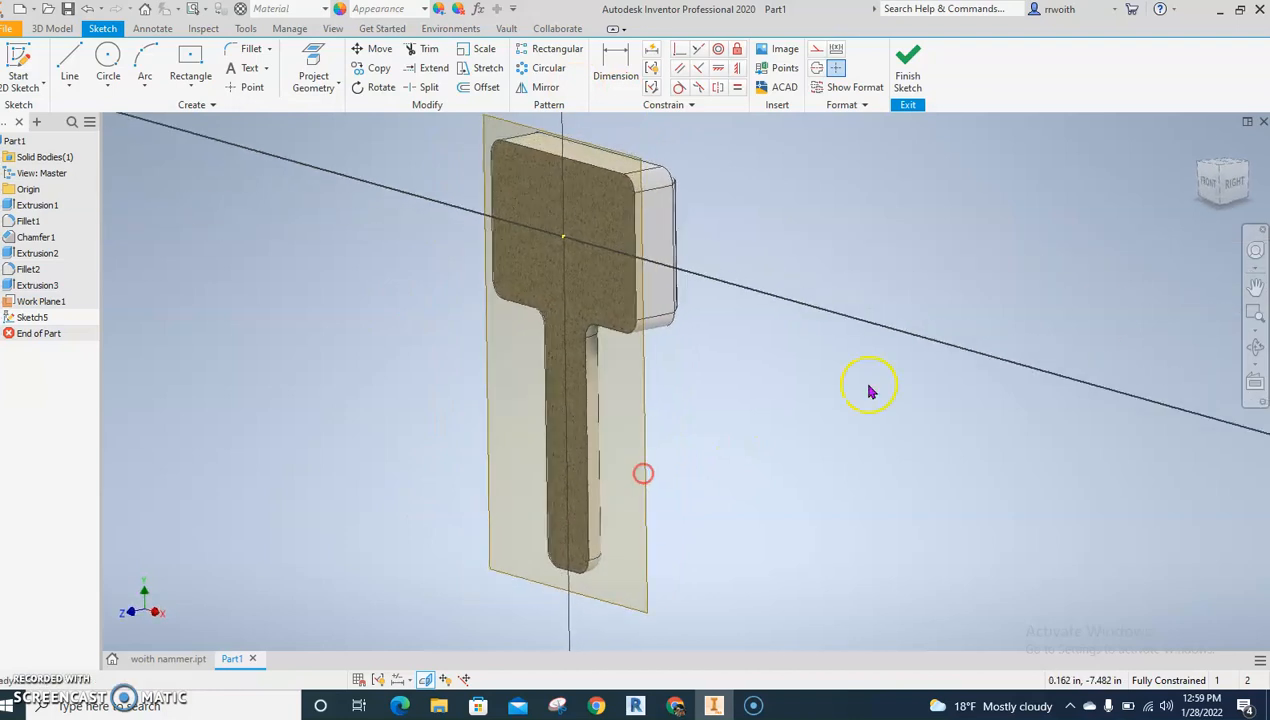
{"action": "left_click", "coordinate": [1190, 194]}
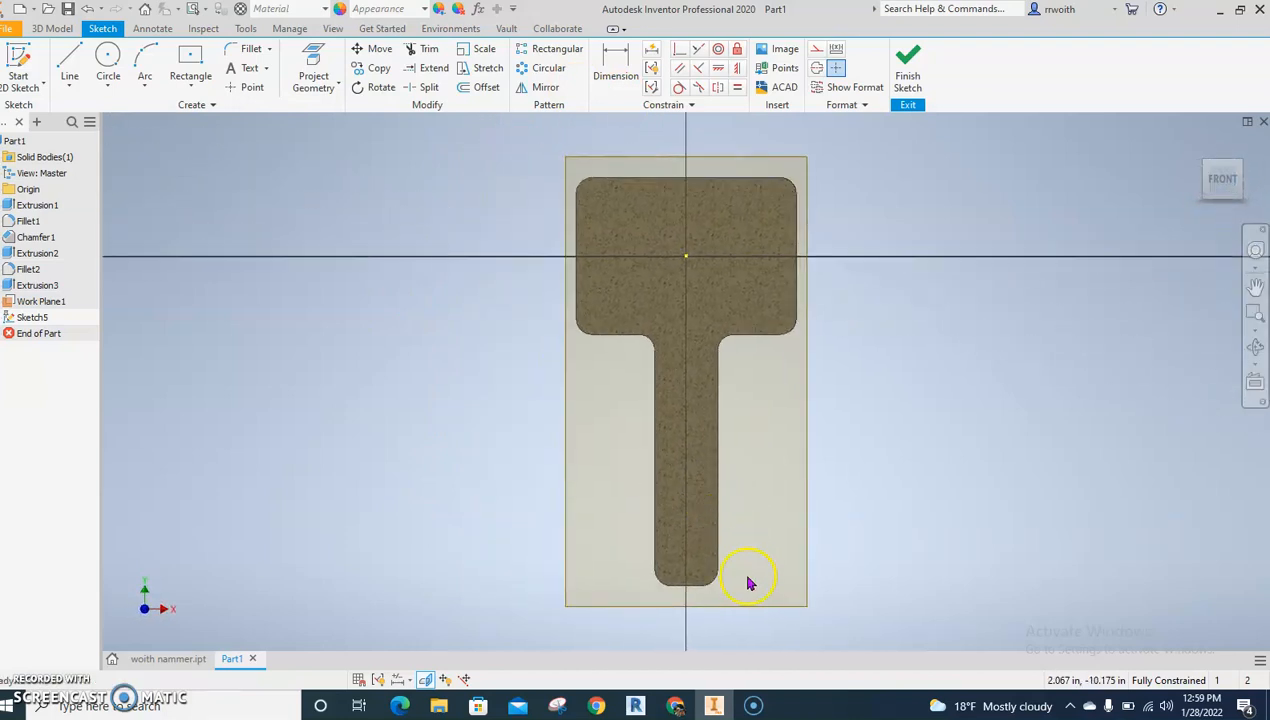
{"action": "scroll", "coordinate": [700, 556], "scroll_direction": "up", "scroll_amount": 5}
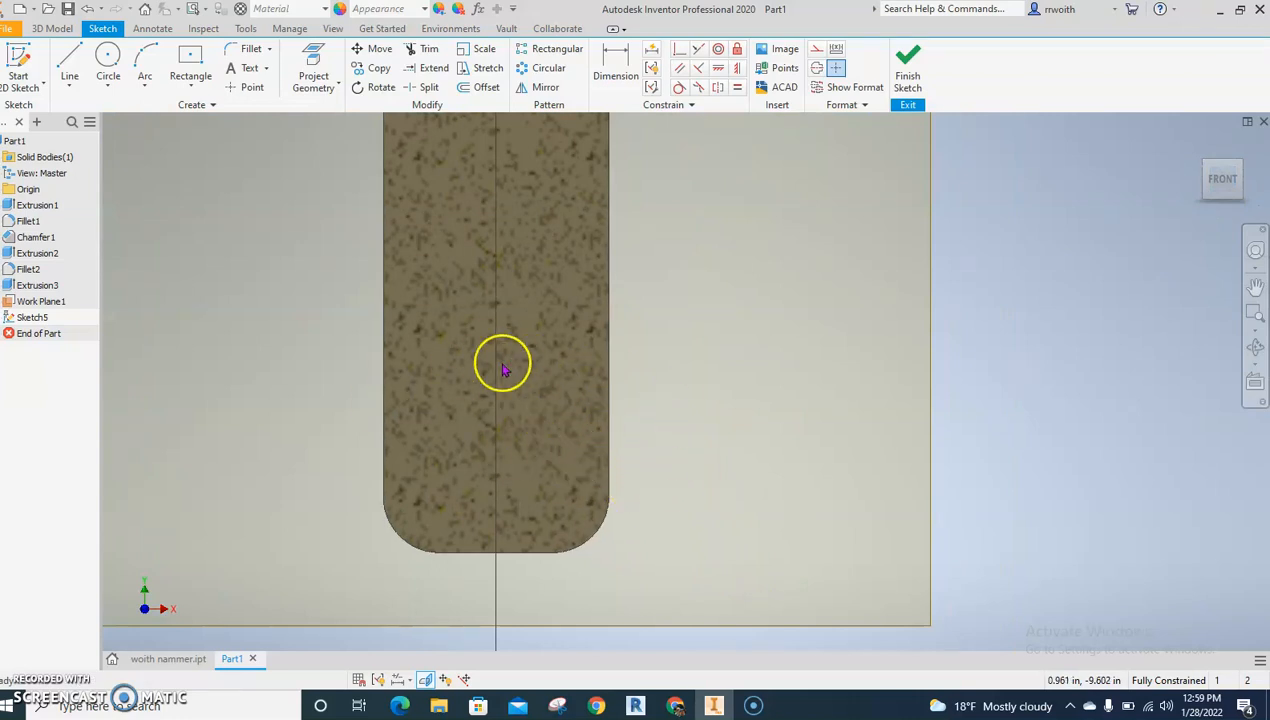
{"action": "left_click", "coordinate": [107, 62]}
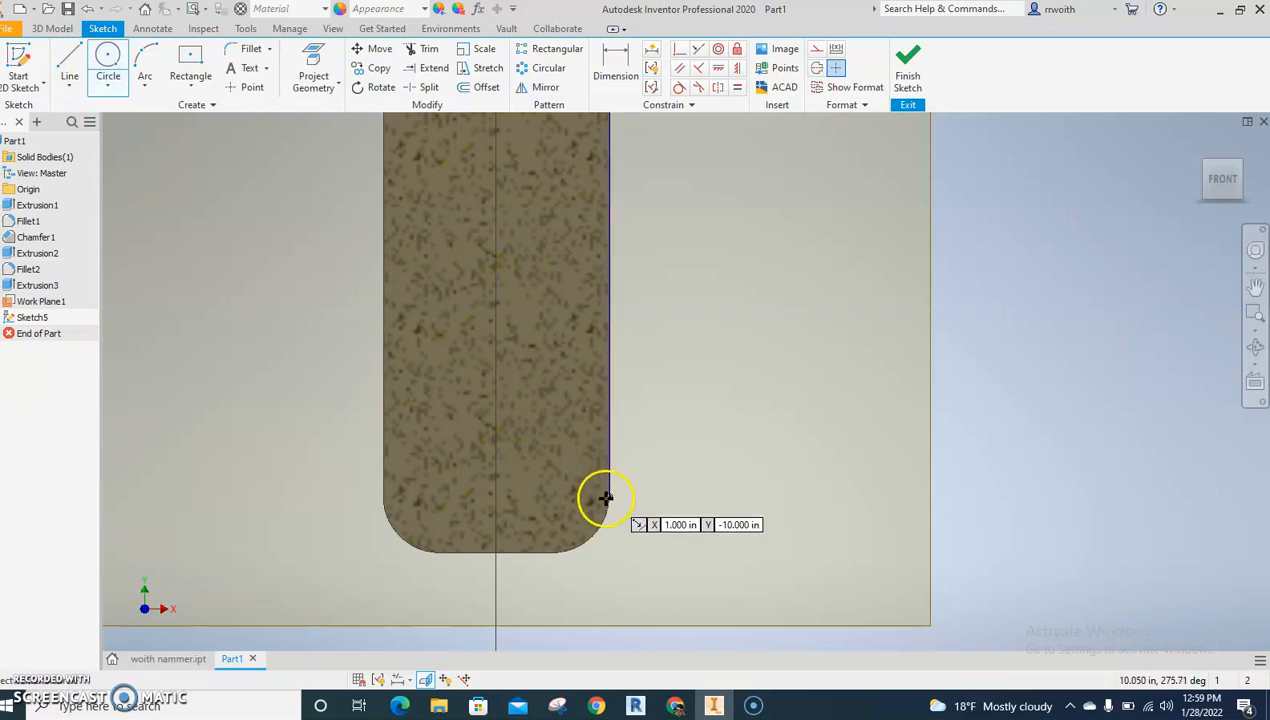
{"action": "left_click", "coordinate": [609, 460]}
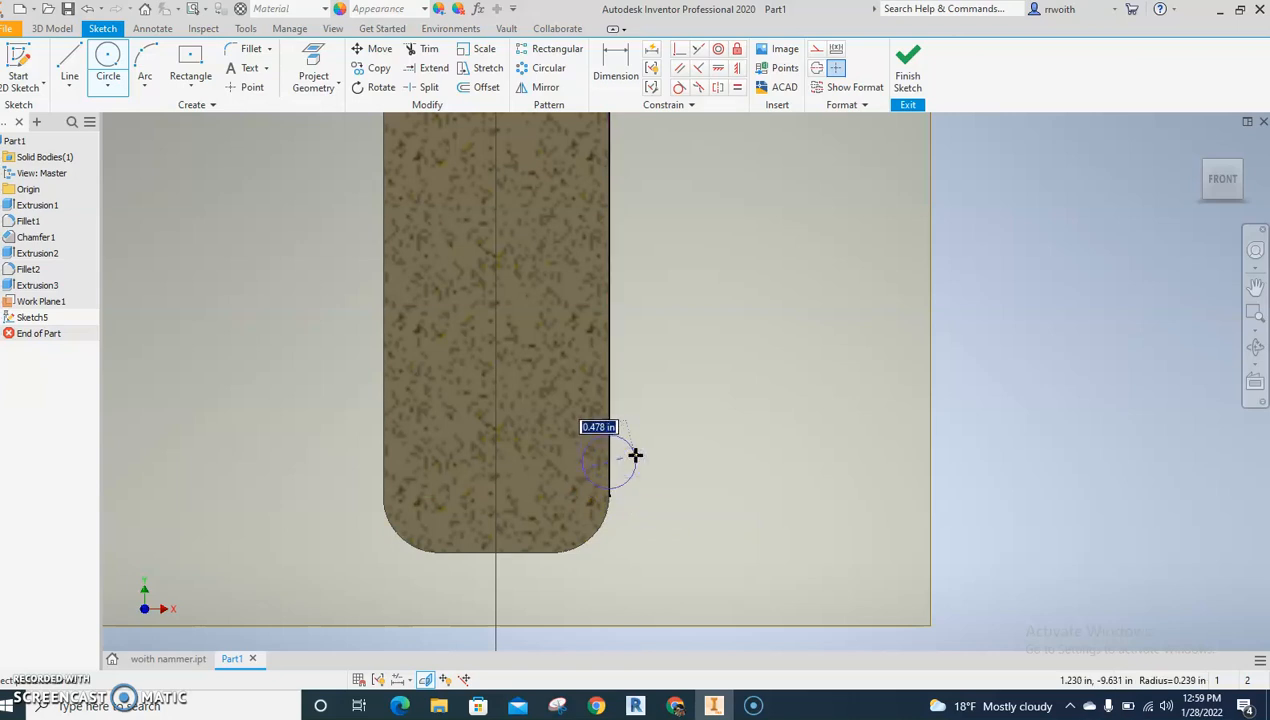
{"action": "key", "text": "Return"}
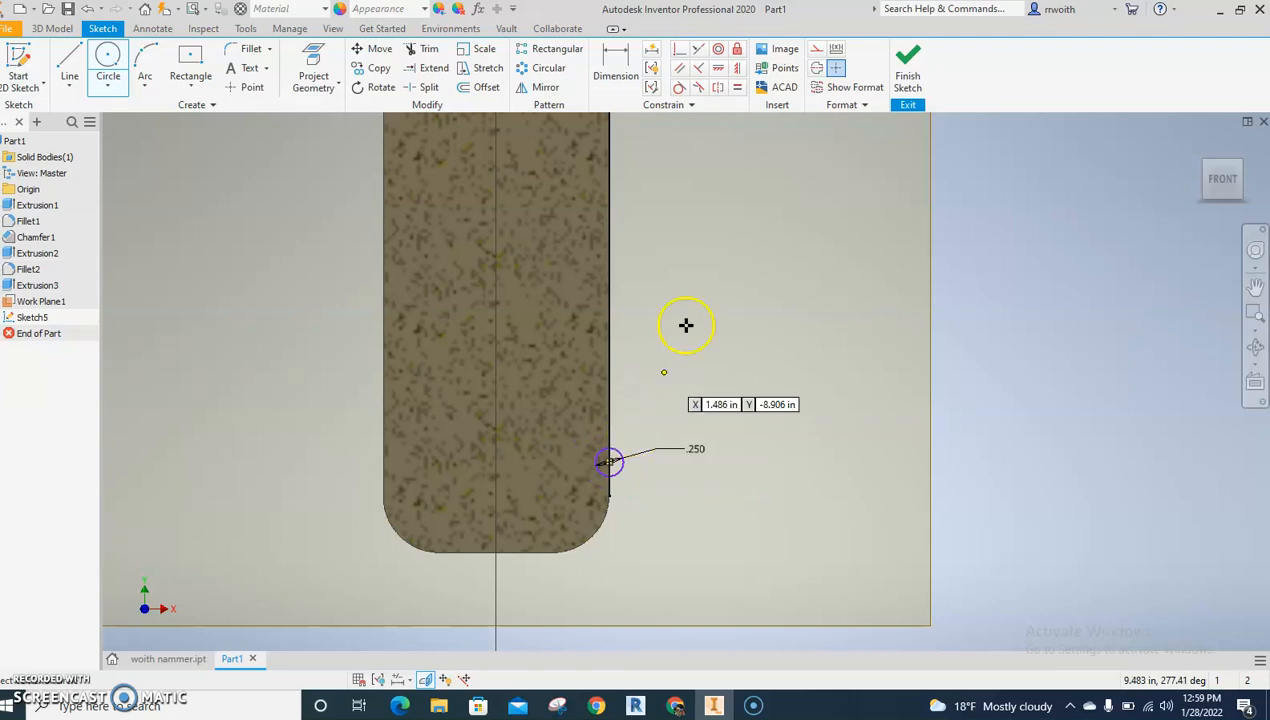
Step: Dimension the circle's center 0.4 in above the lower end of the handle's straight side edge, and undo the dimension
{"action": "left_click", "coordinate": [610, 62]}
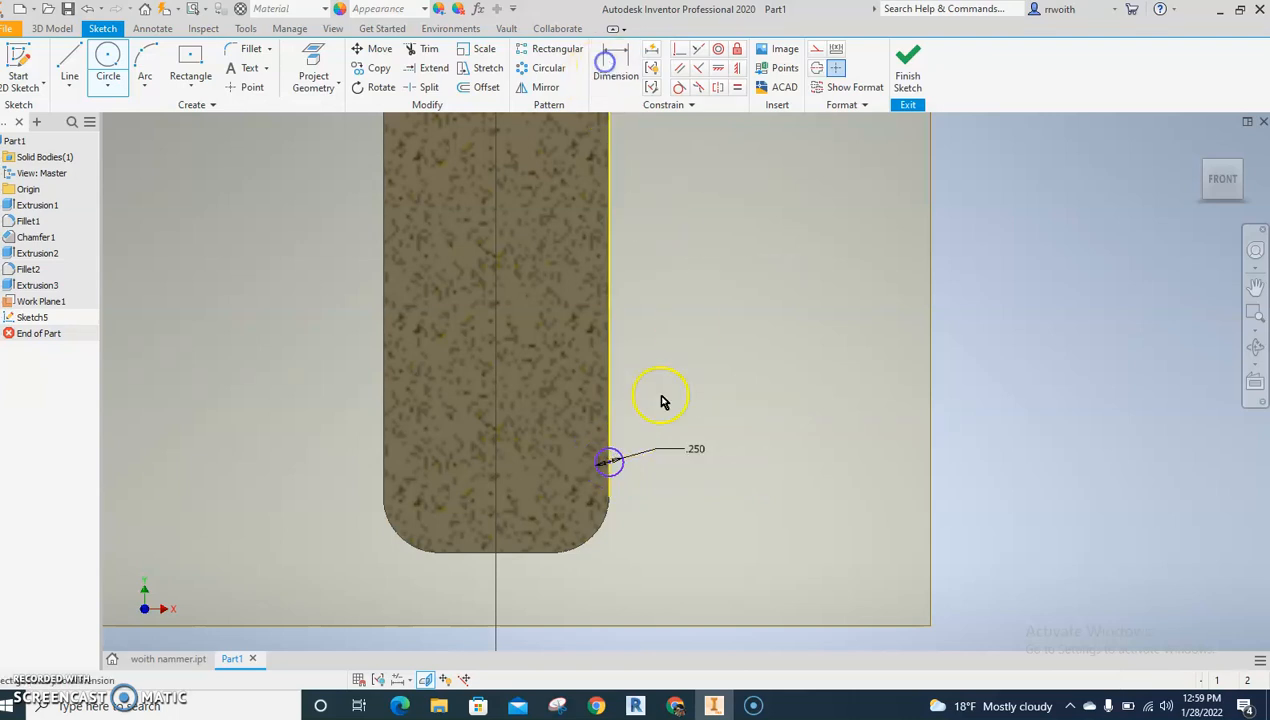
{"action": "left_click", "coordinate": [610, 464]}
{"action": "left_click", "coordinate": [610, 496]}
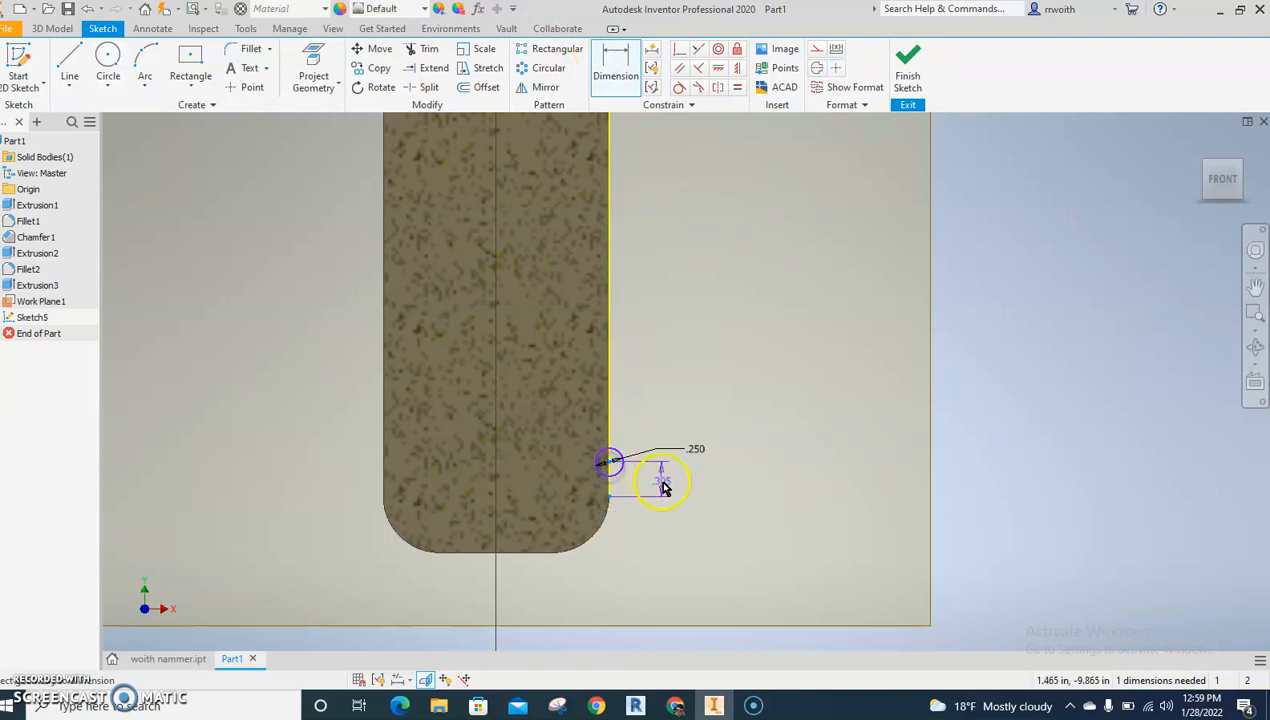
{"action": "left_click", "coordinate": [660, 488]}
{"action": "type", "text": "."}
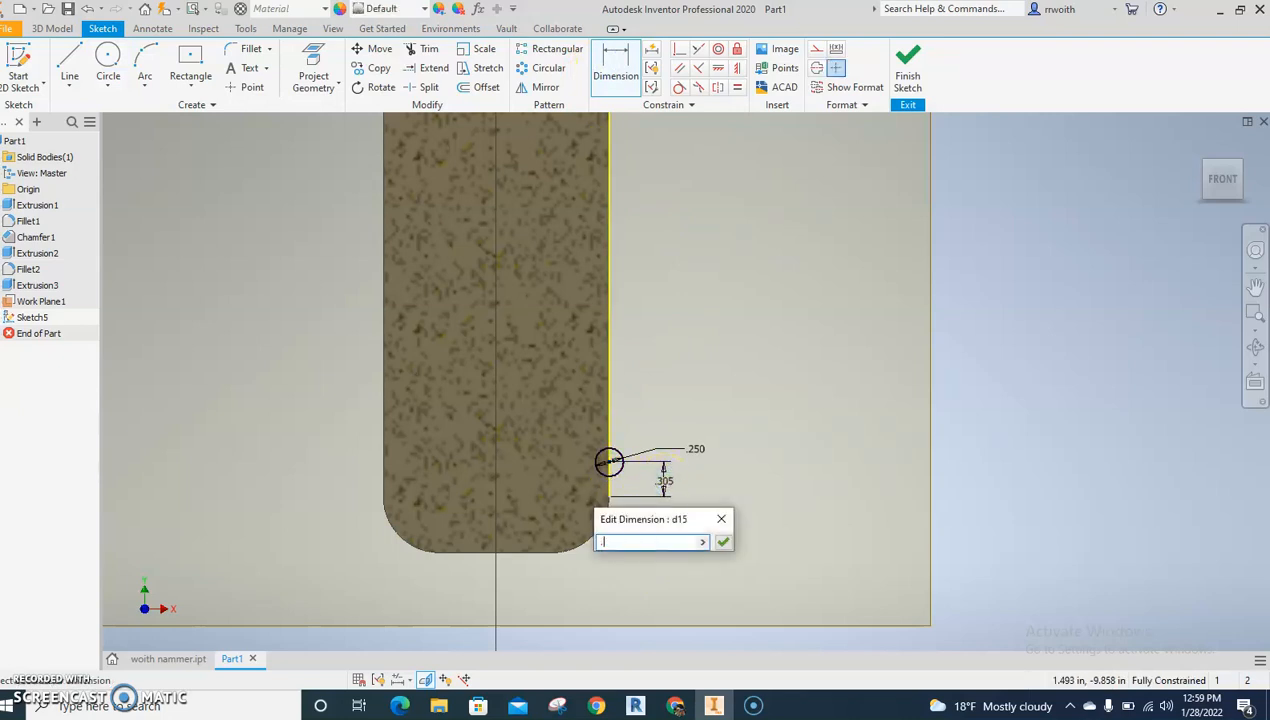
{"action": "type", "text": "4"}
{"action": "key", "text": "Return"}
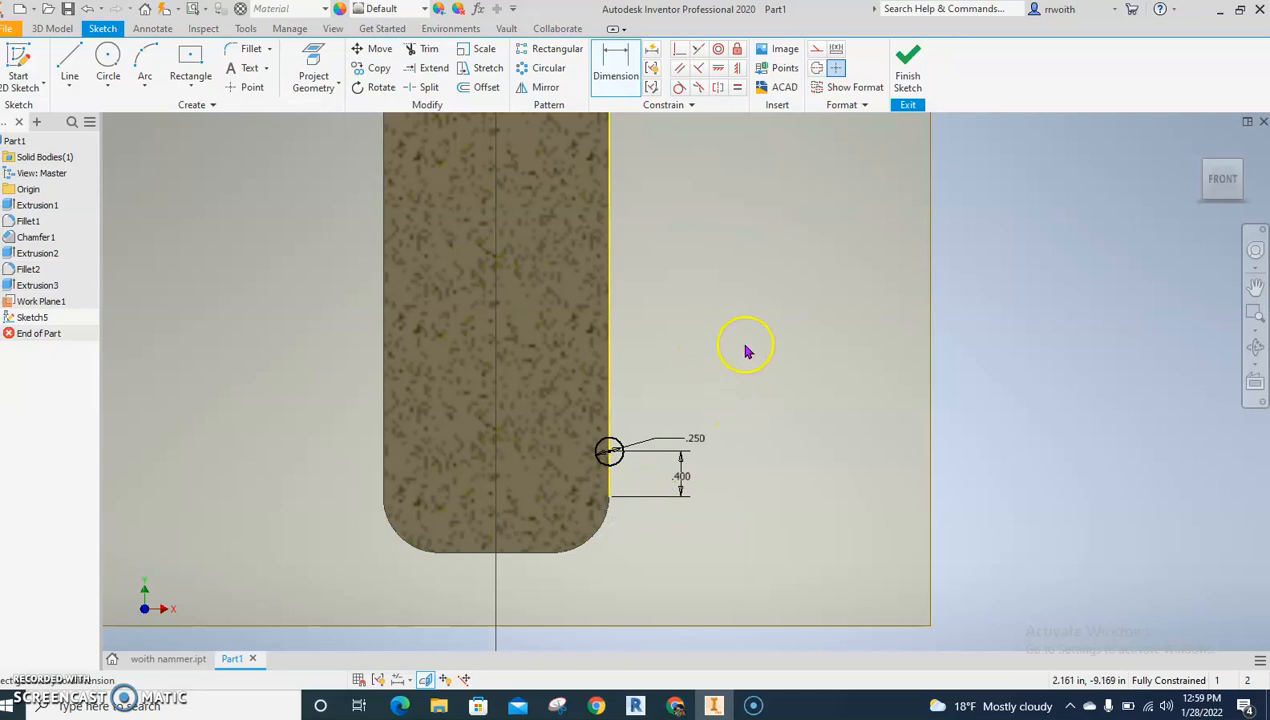
{"action": "key", "text": "ctrl+z"}
{"action": "key", "text": "ctrl+z"}
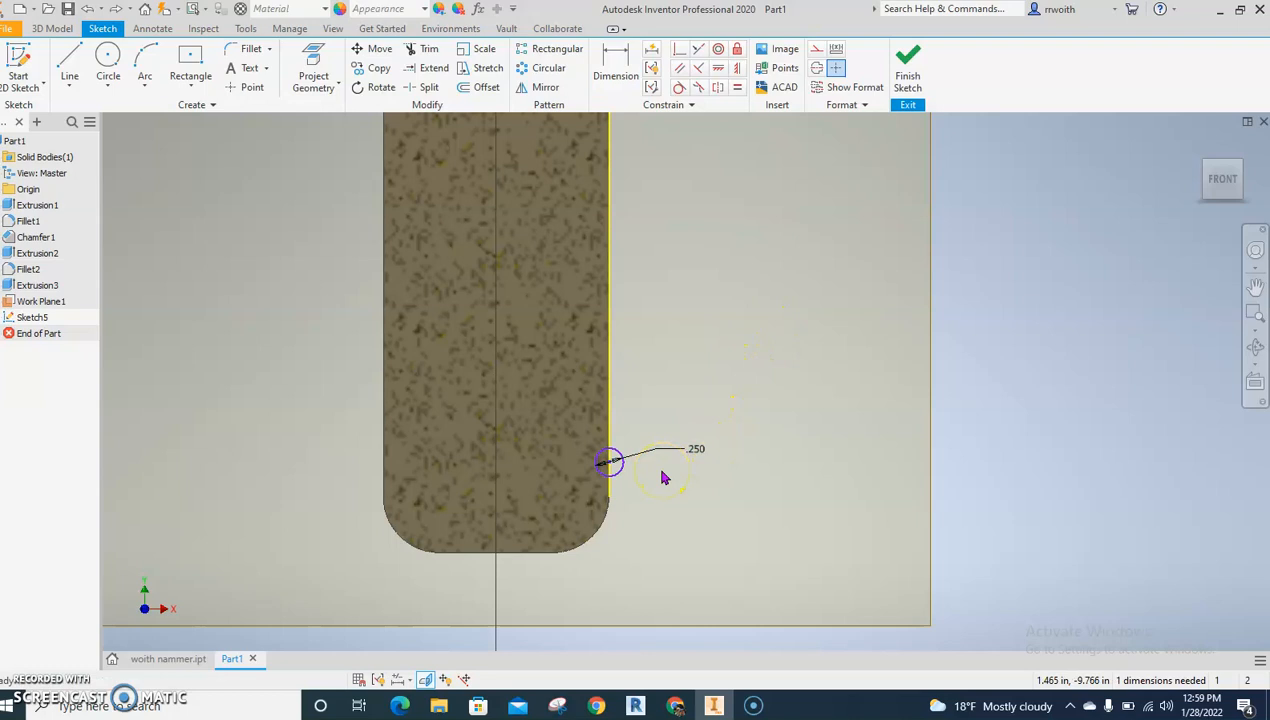
Step: Dimension the circle's center 0.4 in above the lower end of the handle's straight side edge, and finish the sketch
{"action": "left_click", "coordinate": [615, 62]}
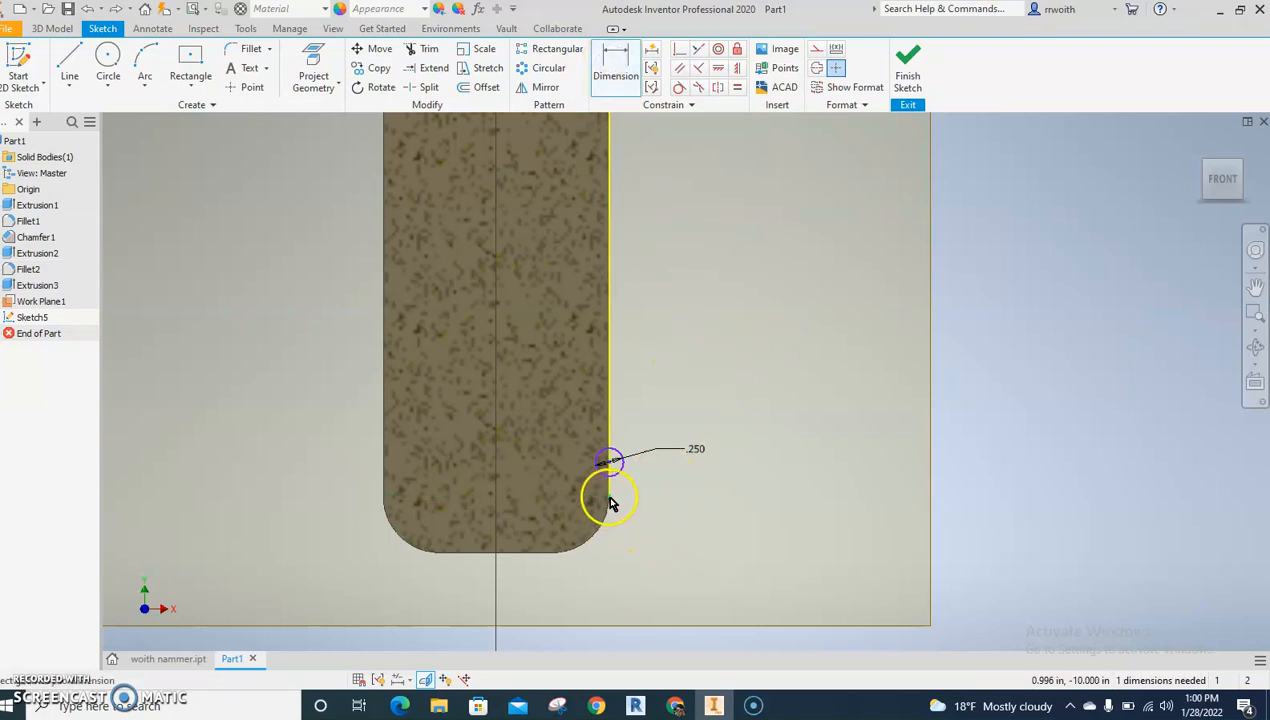
{"action": "left_click", "coordinate": [607, 461]}
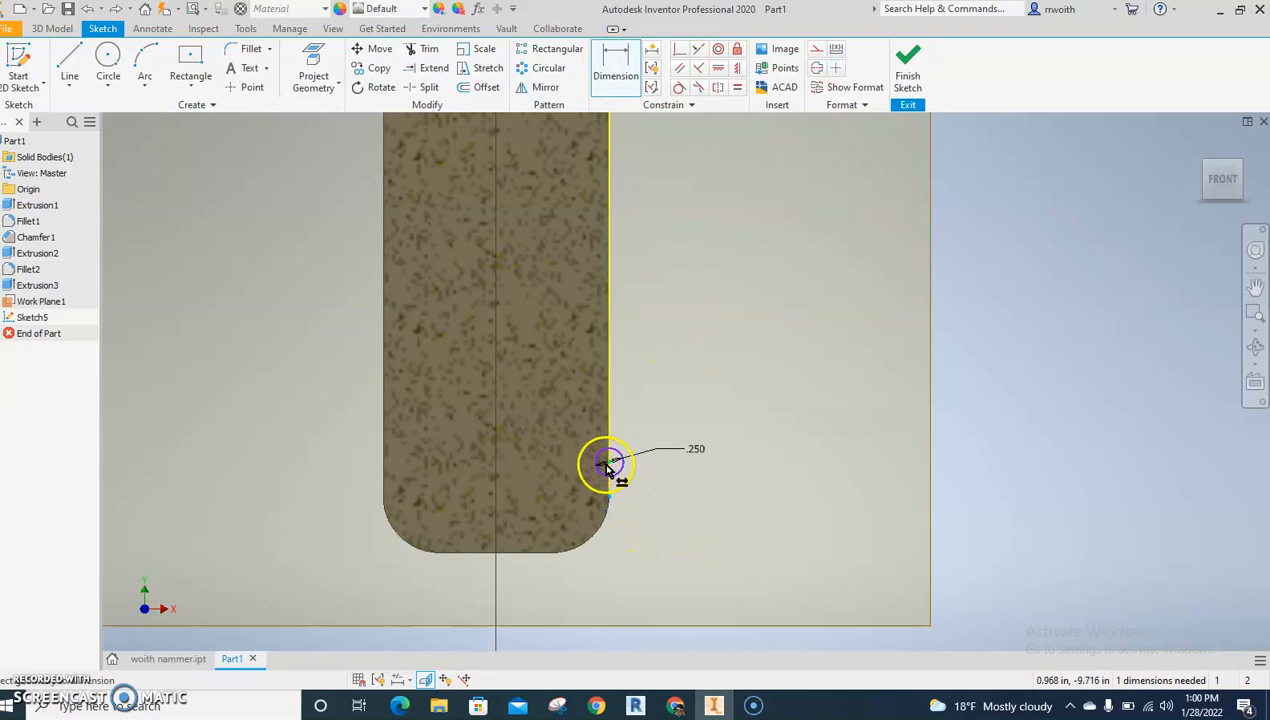
{"action": "left_click", "coordinate": [758, 483]}
{"action": "type", "text": ".4"}
{"action": "key", "text": "Return"}
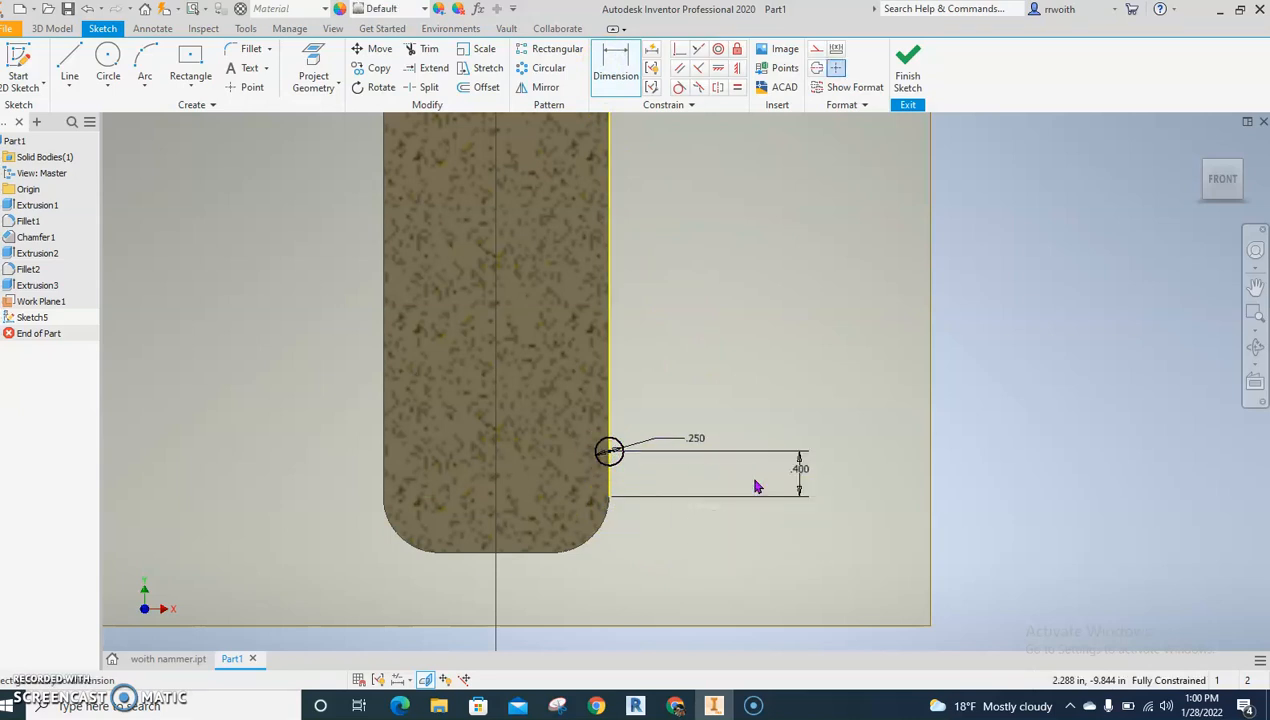
{"action": "left_click", "coordinate": [910, 80]}
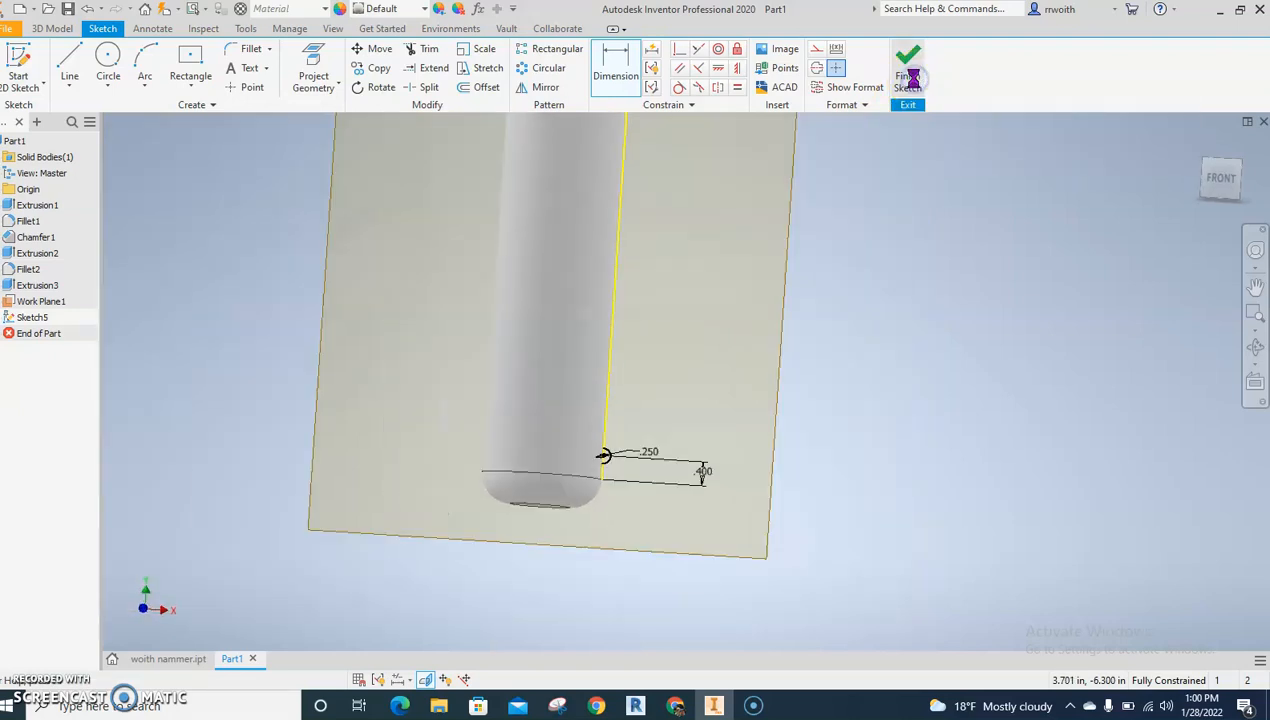
Step: Create a work axis through the center of the circular edge on the handle's bottom end
{"action": "middle_click_drag", "start_coordinate": [766, 312], "coordinate": [738, 354], "text": "shift"}
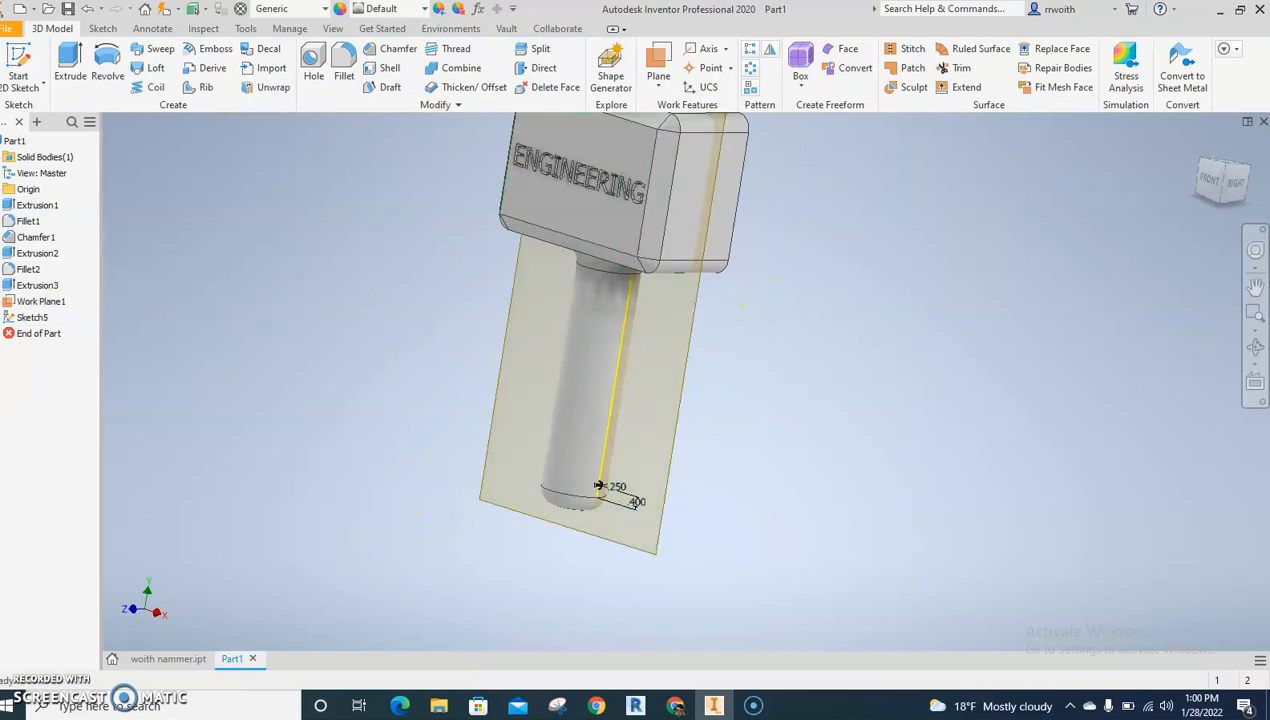
{"action": "left_click", "coordinate": [36, 688]}
{"action": "middle_click_drag", "start_coordinate": [365, 492], "coordinate": [359, 531]}
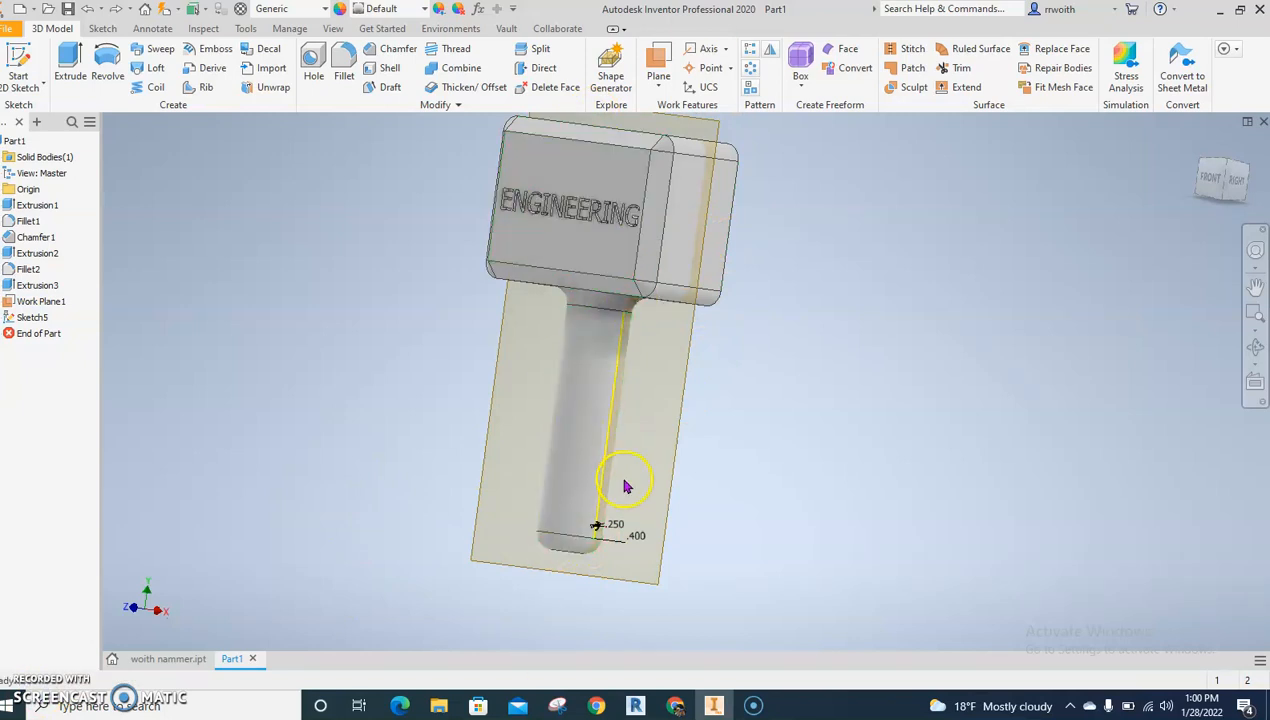
{"action": "middle_click_drag", "start_coordinate": [630, 491], "coordinate": [626, 462], "text": "shift"}
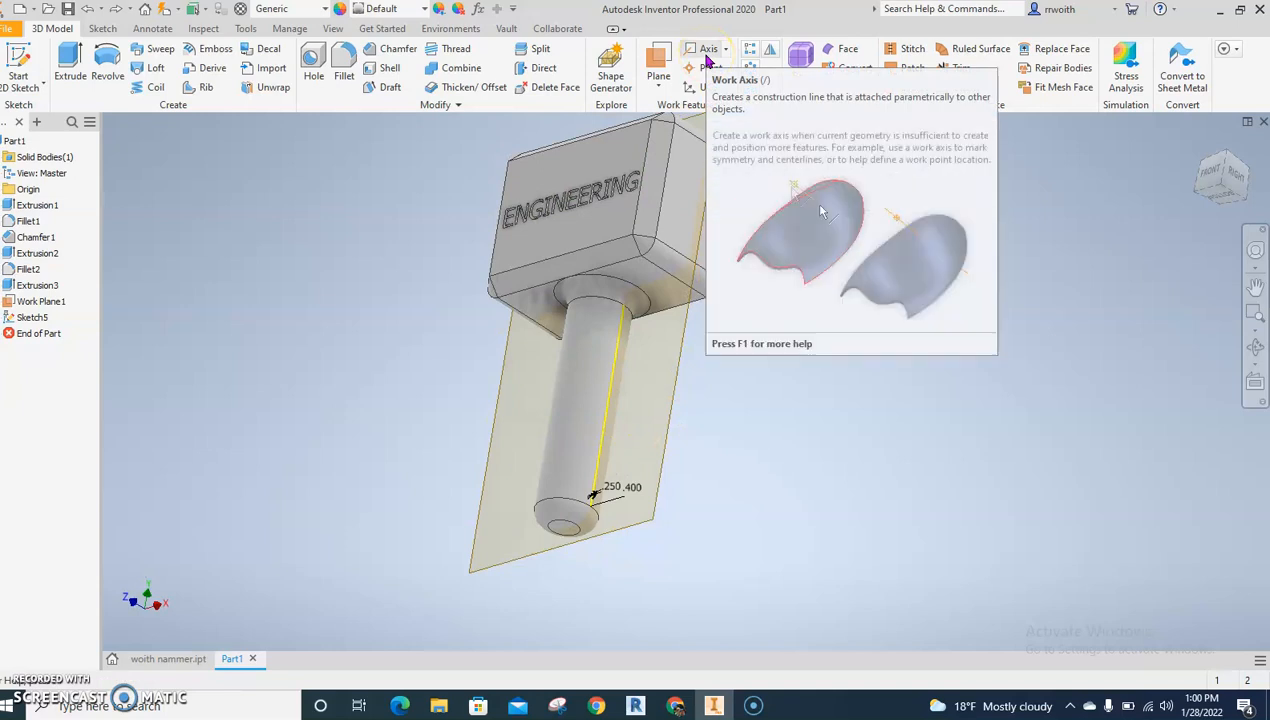
{"action": "left_click", "coordinate": [706, 55]}
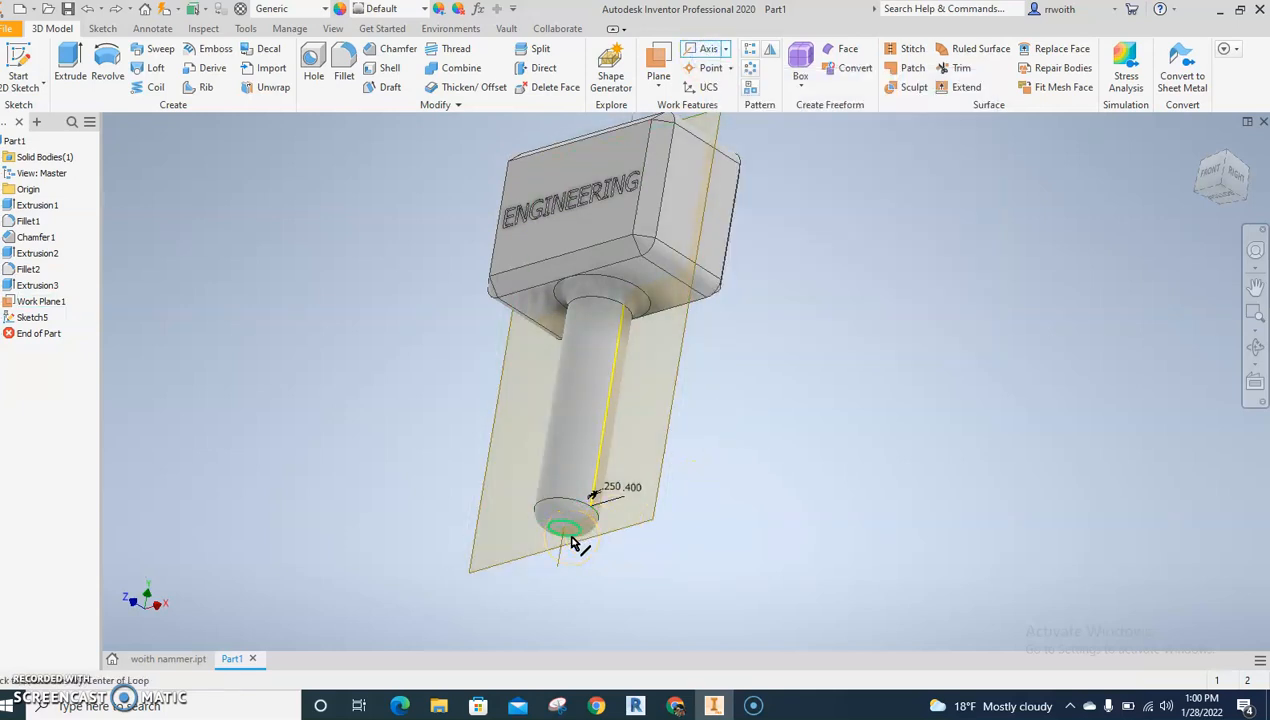
{"action": "left_click", "coordinate": [598, 566]}
{"action": "left_click", "coordinate": [587, 546]}
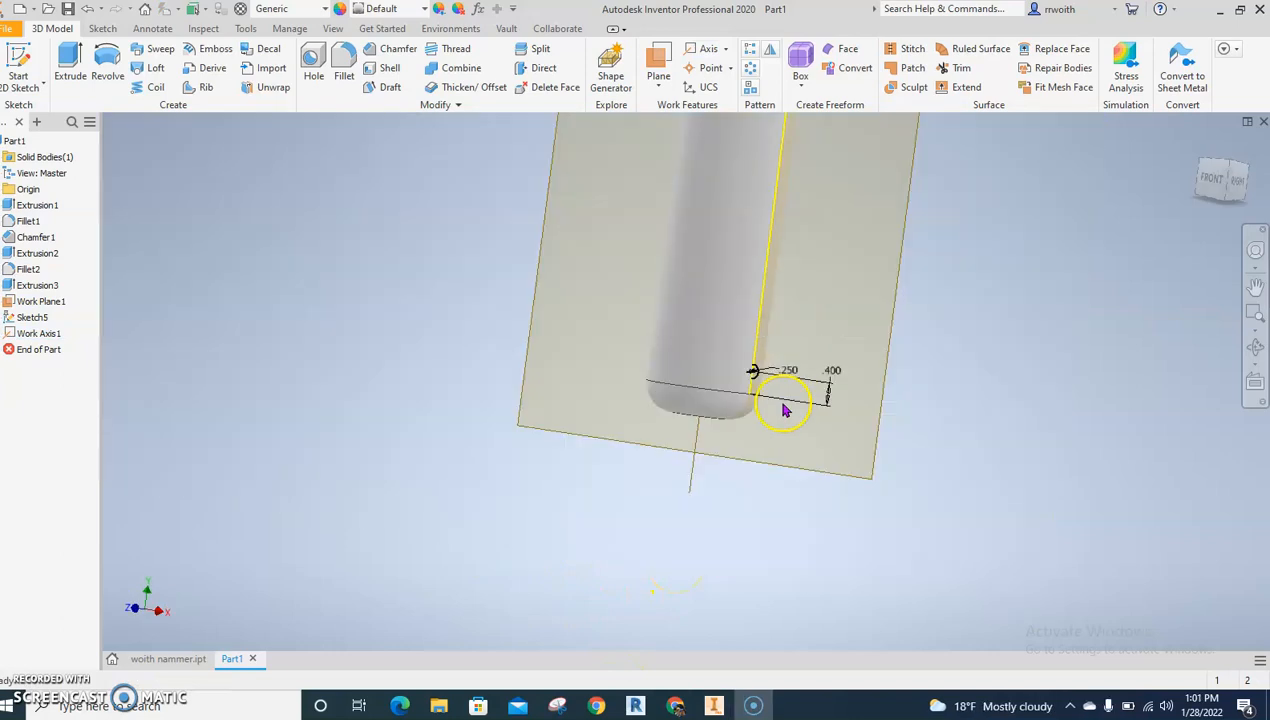
Step: Start a coil from the 0.25 in circle profile, using the work axis through the handle as its axis
{"action": "scroll", "coordinate": [782, 405], "scroll_direction": "up", "scroll_amount": 2}
{"action": "middle_click_drag", "start_coordinate": [756, 446], "coordinate": [649, 513]}
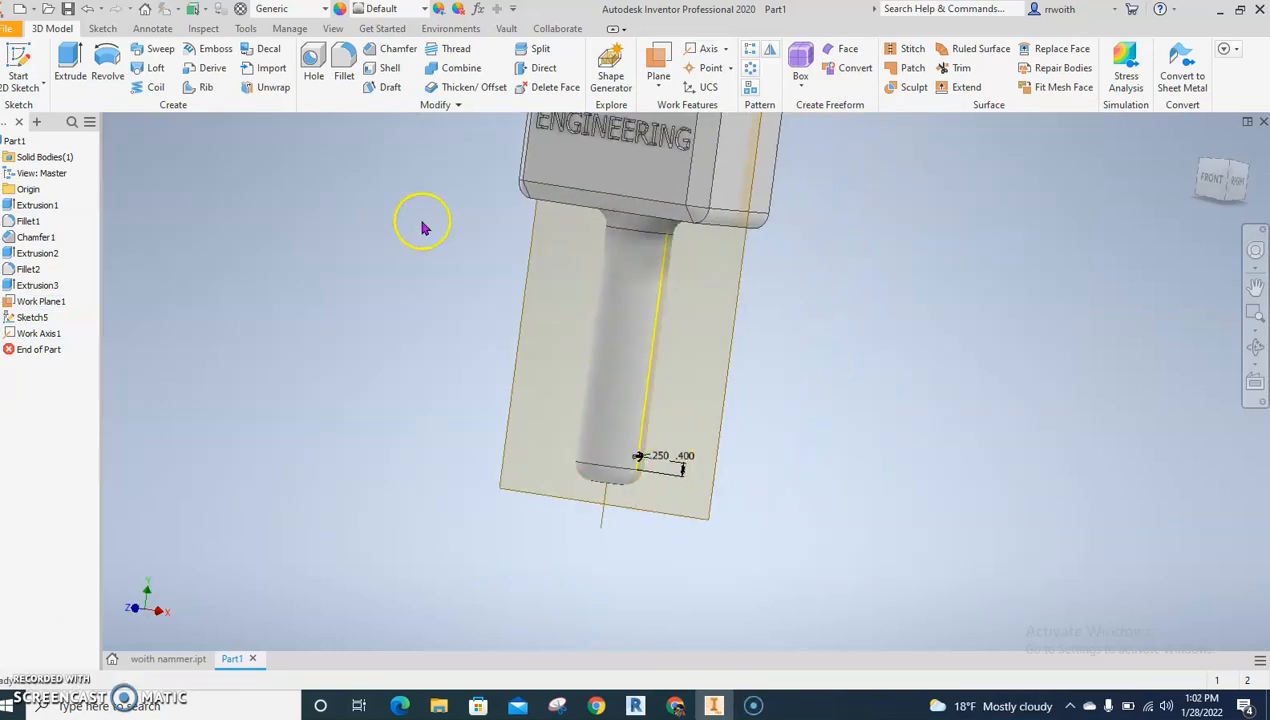
{"action": "left_click", "coordinate": [150, 87]}
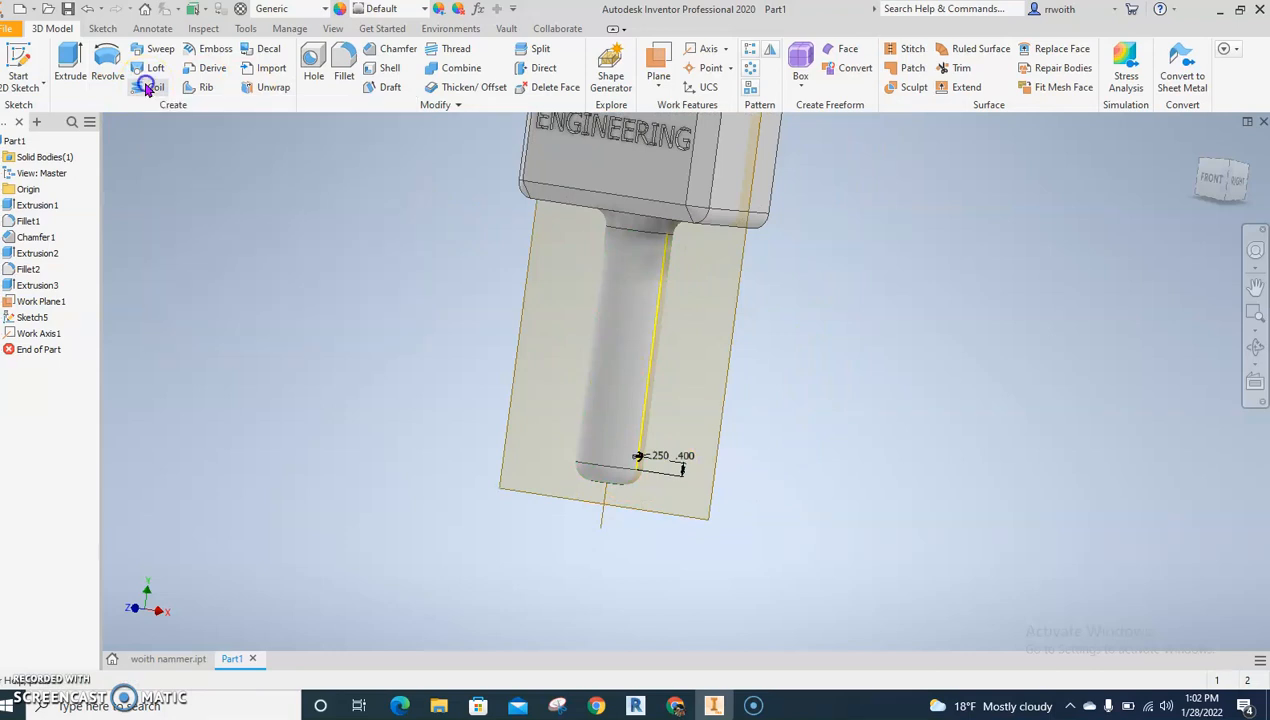
{"action": "scroll", "coordinate": [612, 480], "scroll_direction": "up", "scroll_amount": 5}
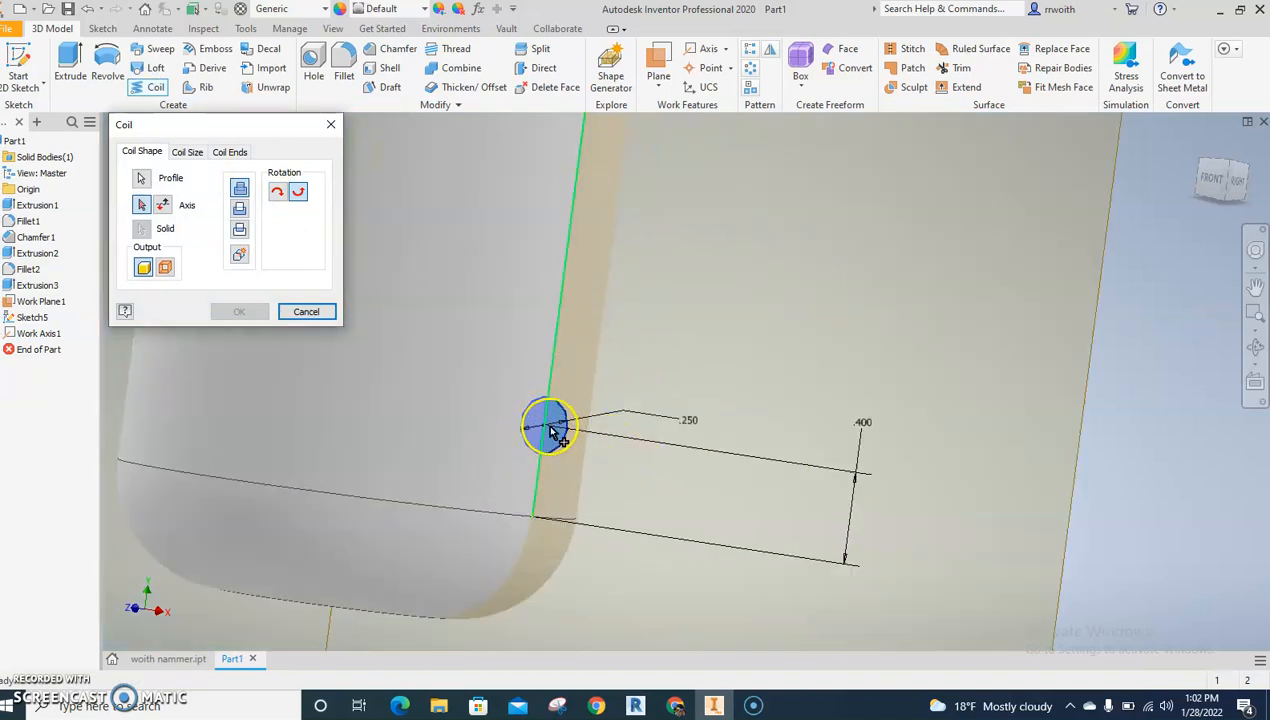
{"action": "scroll", "coordinate": [548, 455], "scroll_direction": "down", "scroll_amount": 5}
{"action": "left_click", "coordinate": [142, 206]}
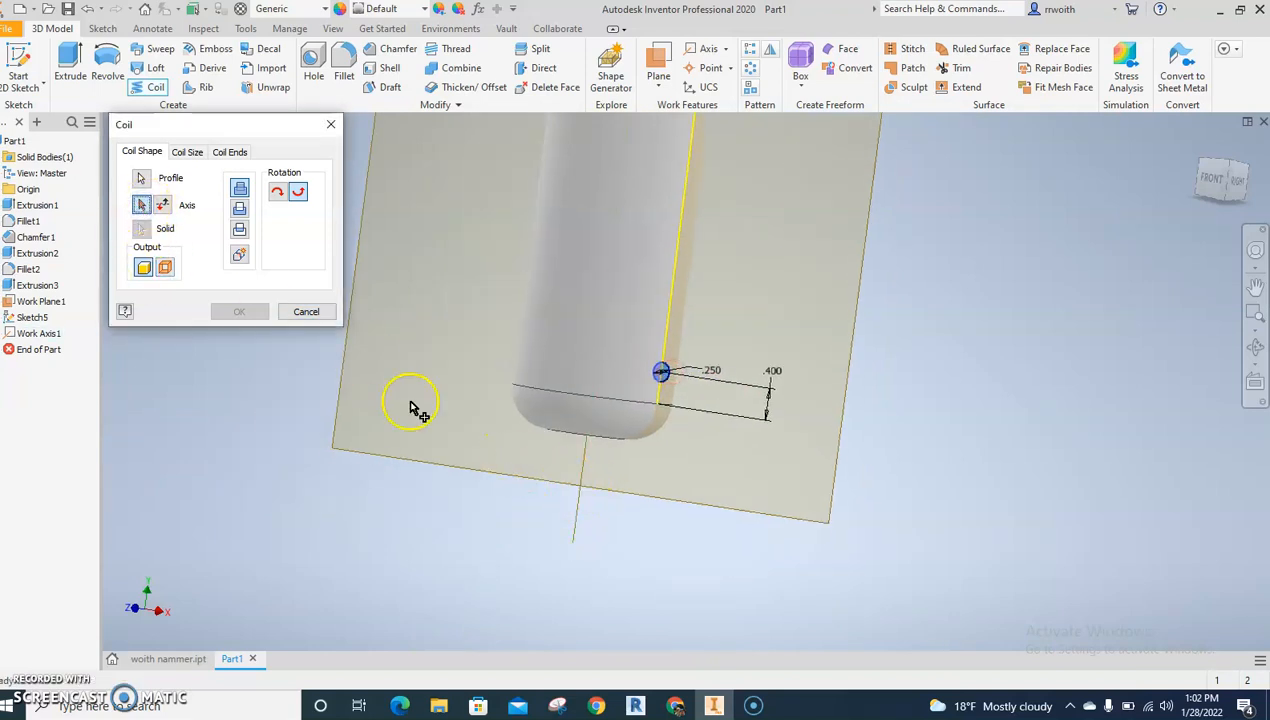
{"action": "left_click", "coordinate": [567, 510]}
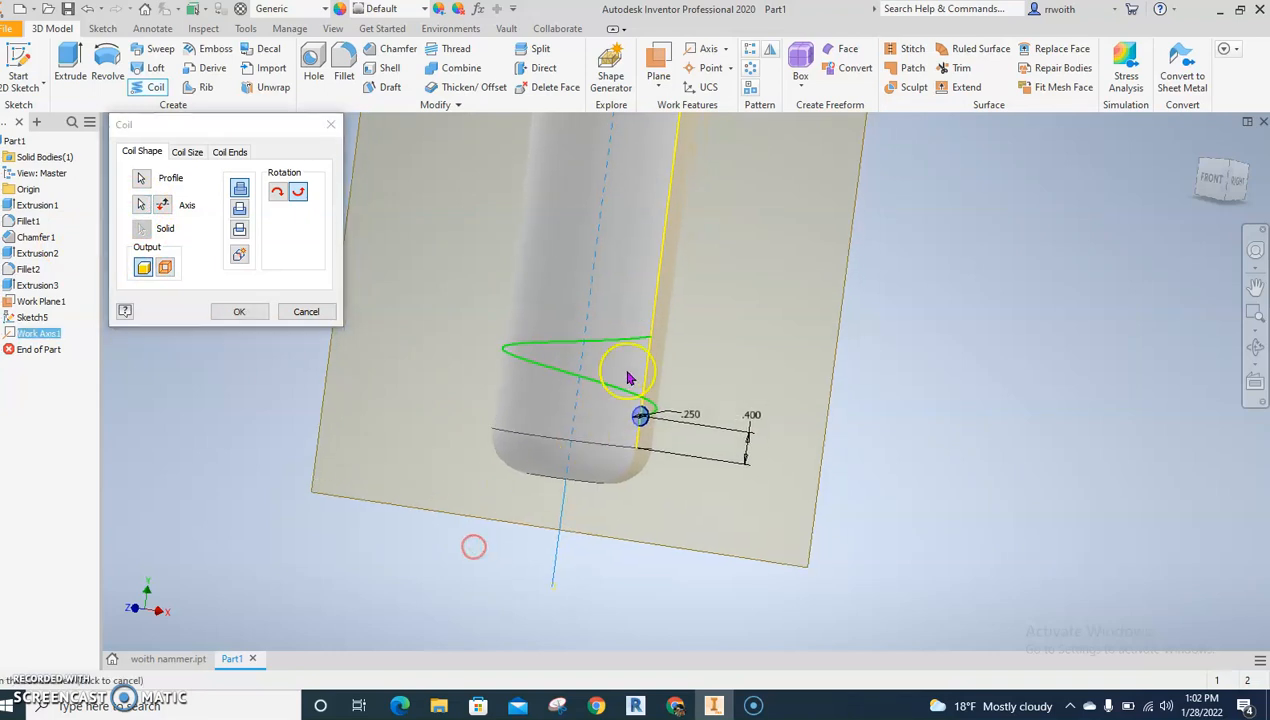
{"action": "scroll", "coordinate": [428, 372], "scroll_direction": "up", "scroll_amount": 3}
{"action": "middle_click_drag", "start_coordinate": [412, 401], "coordinate": [383, 507]}
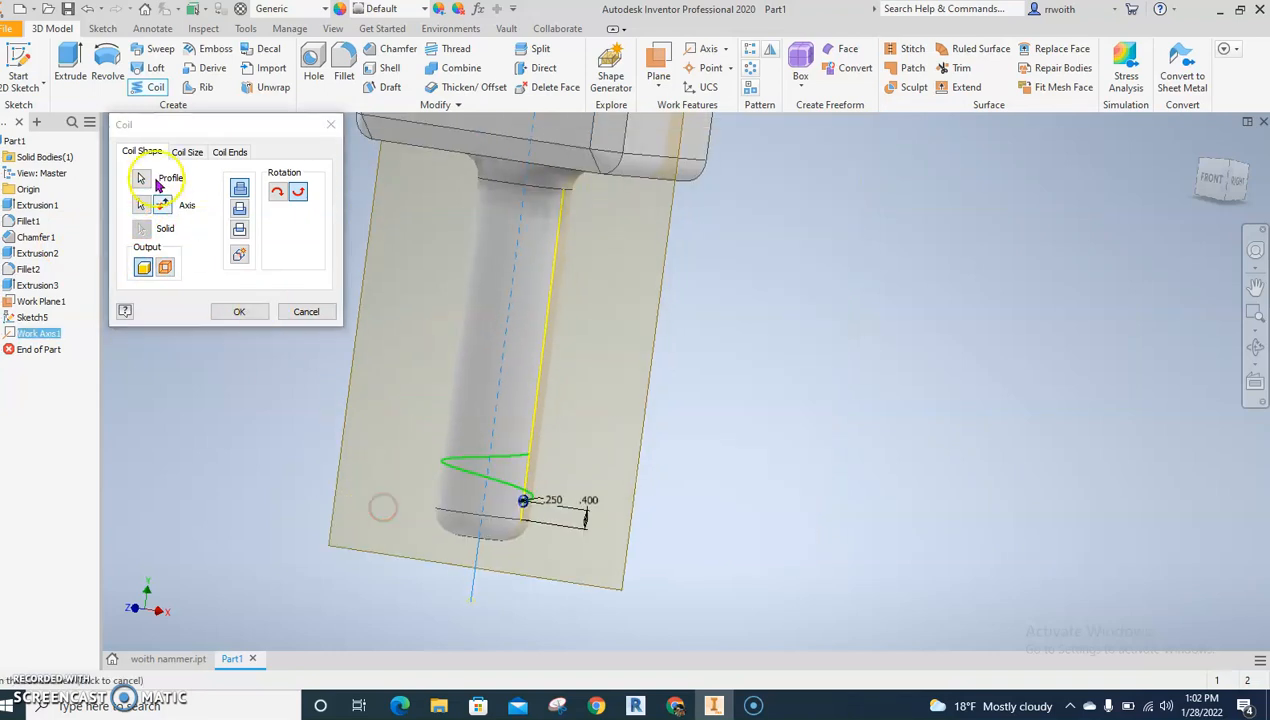
Step: Set the coil to 6.5 revolutions with a 1 in pitch and create it around the handle
{"action": "left_click", "coordinate": [183, 152]}
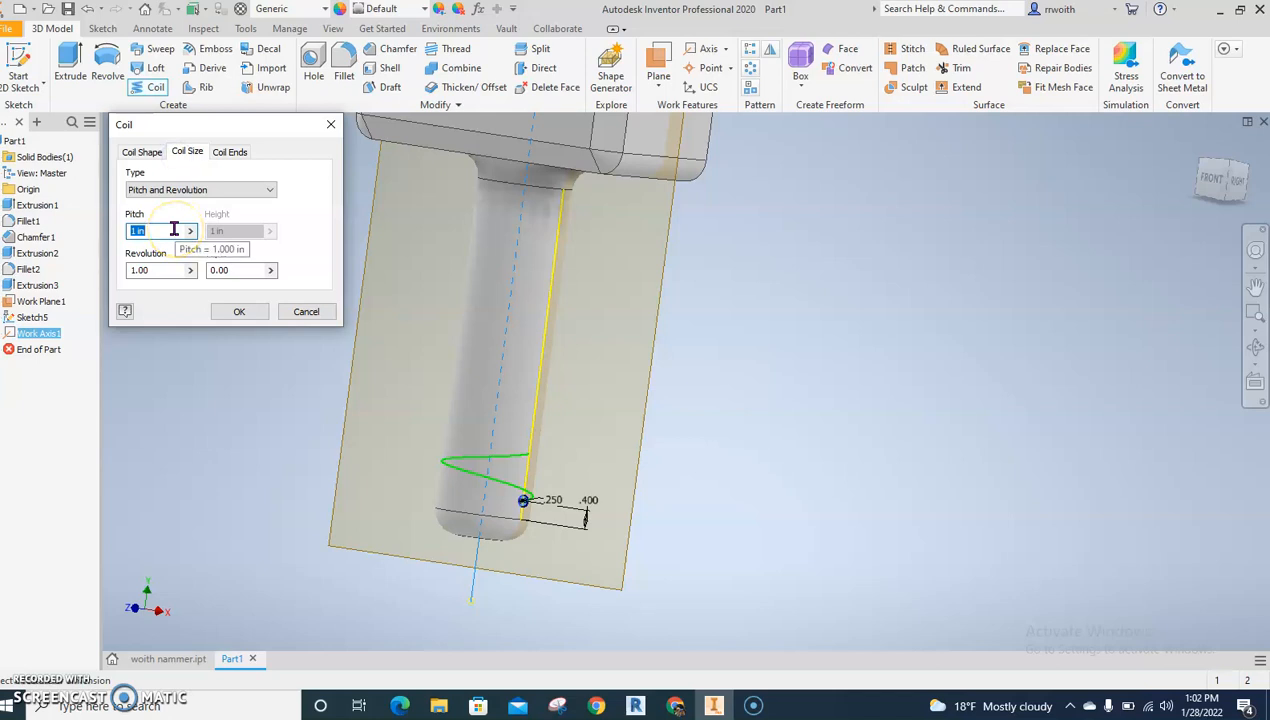
{"action": "double_click", "coordinate": [168, 271]}
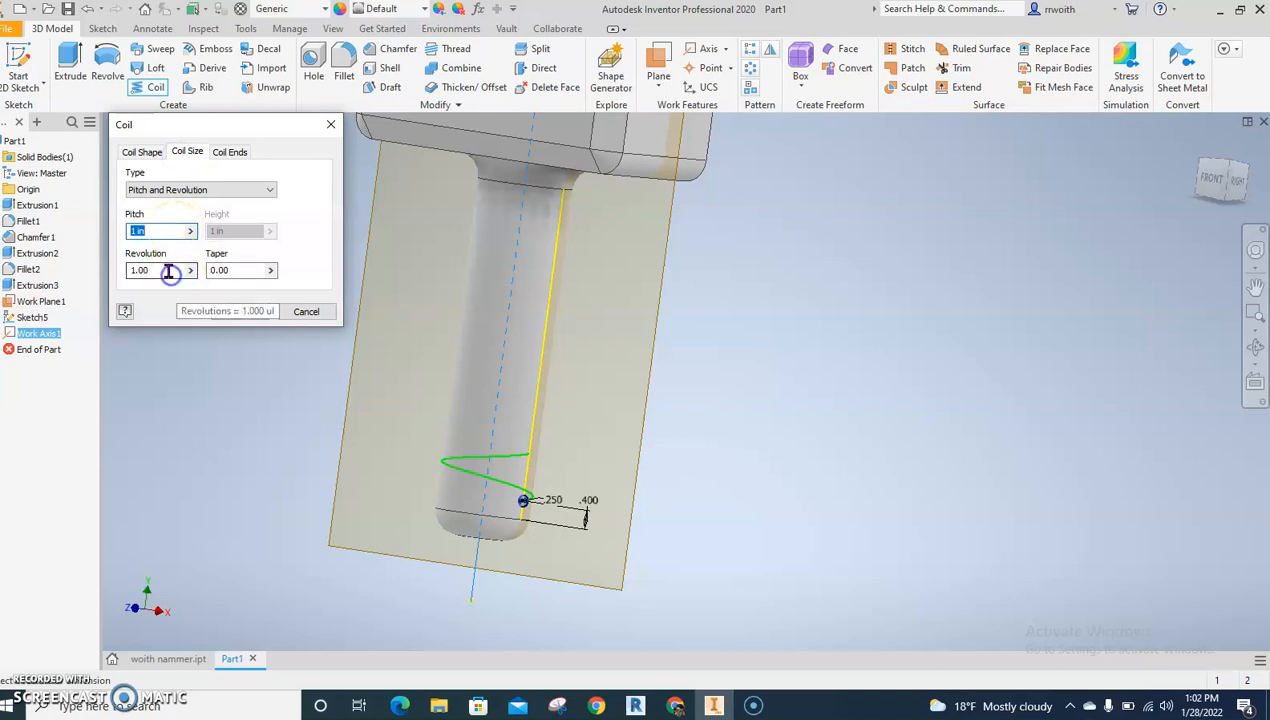
{"action": "type", "text": "6.5"}
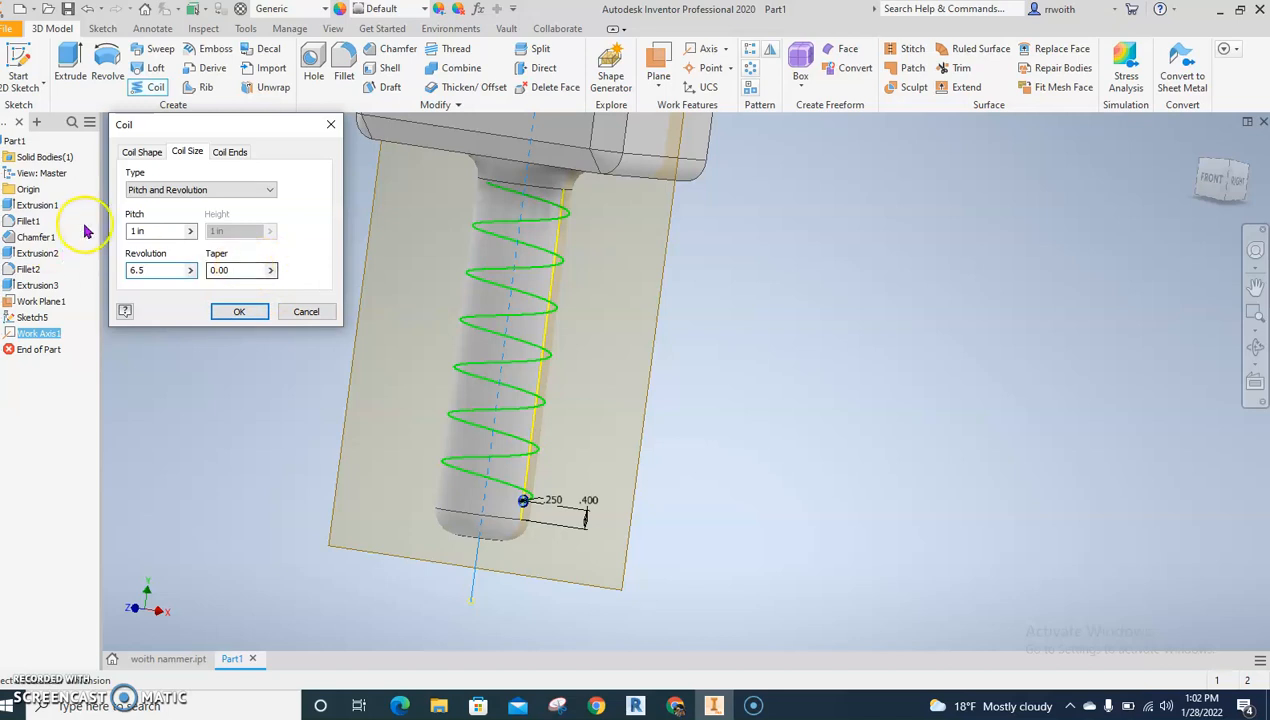
{"action": "left_click", "coordinate": [240, 312]}
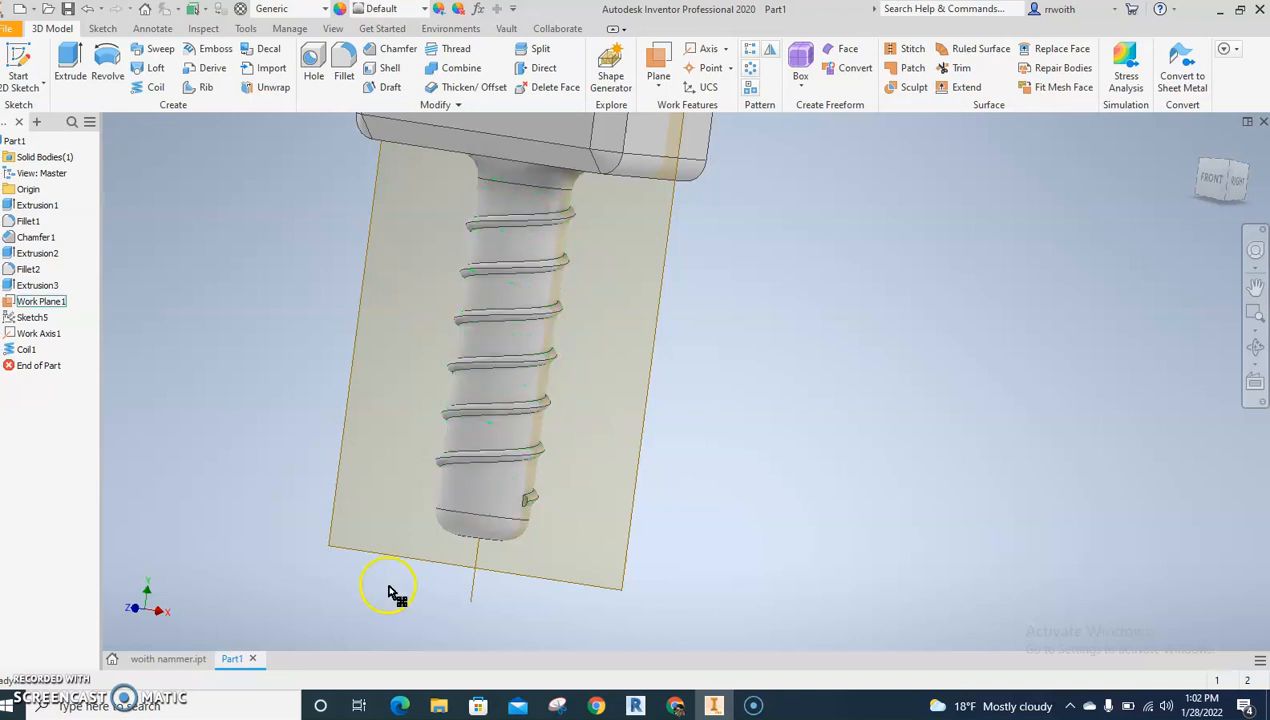
Step: Compare with the finished reference hammer, and change the handle's coil to a cut operation so it forms a spiral groove
{"action": "left_click", "coordinate": [165, 657]}
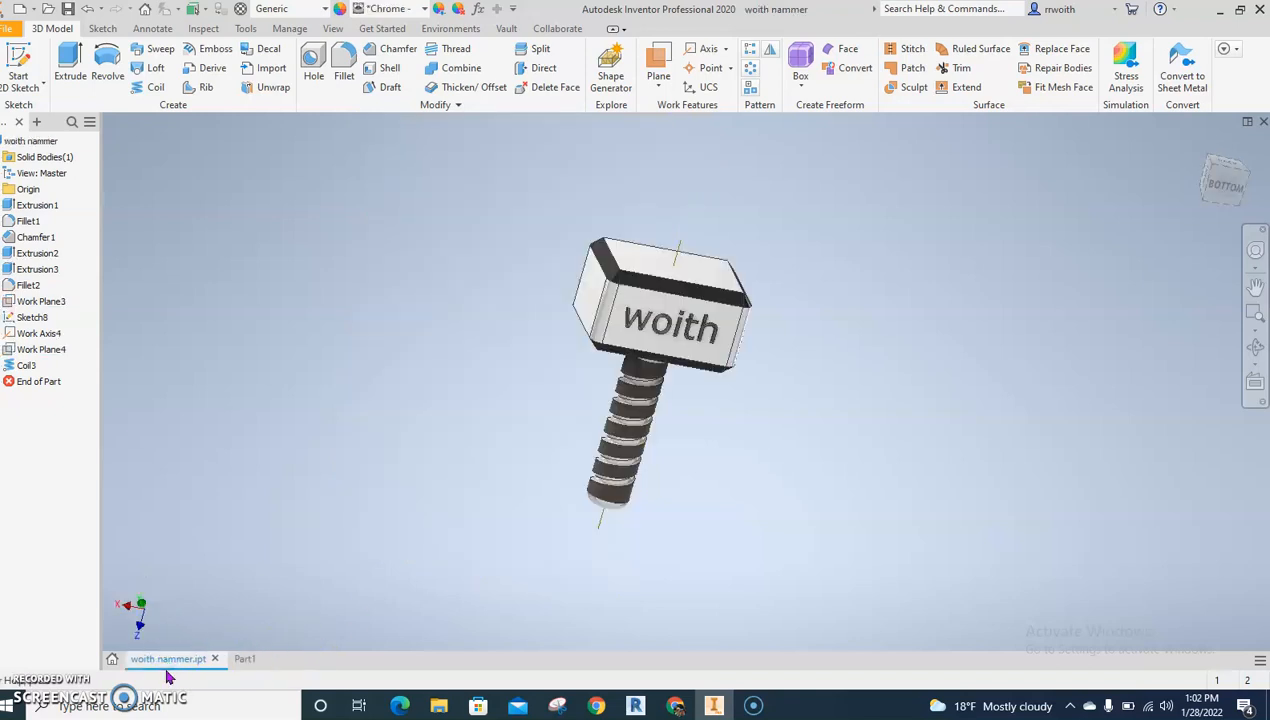
{"action": "left_click", "coordinate": [240, 660]}
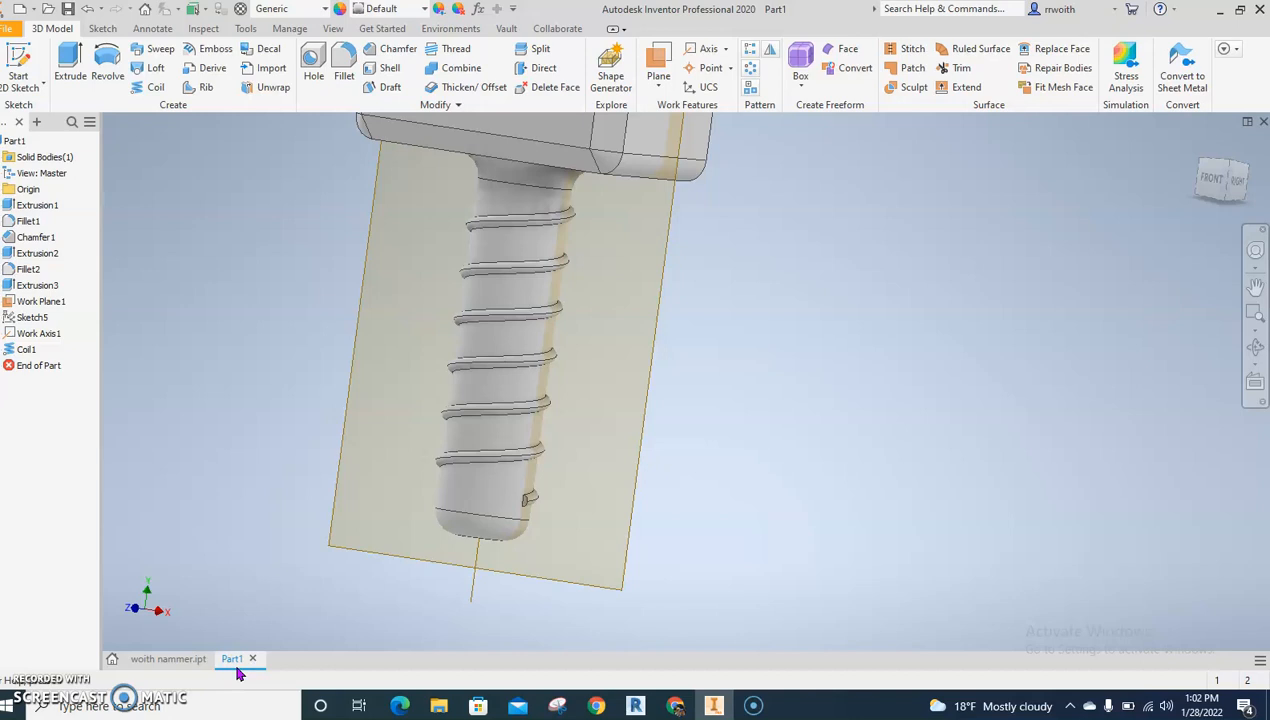
{"action": "double_click", "coordinate": [22, 350]}
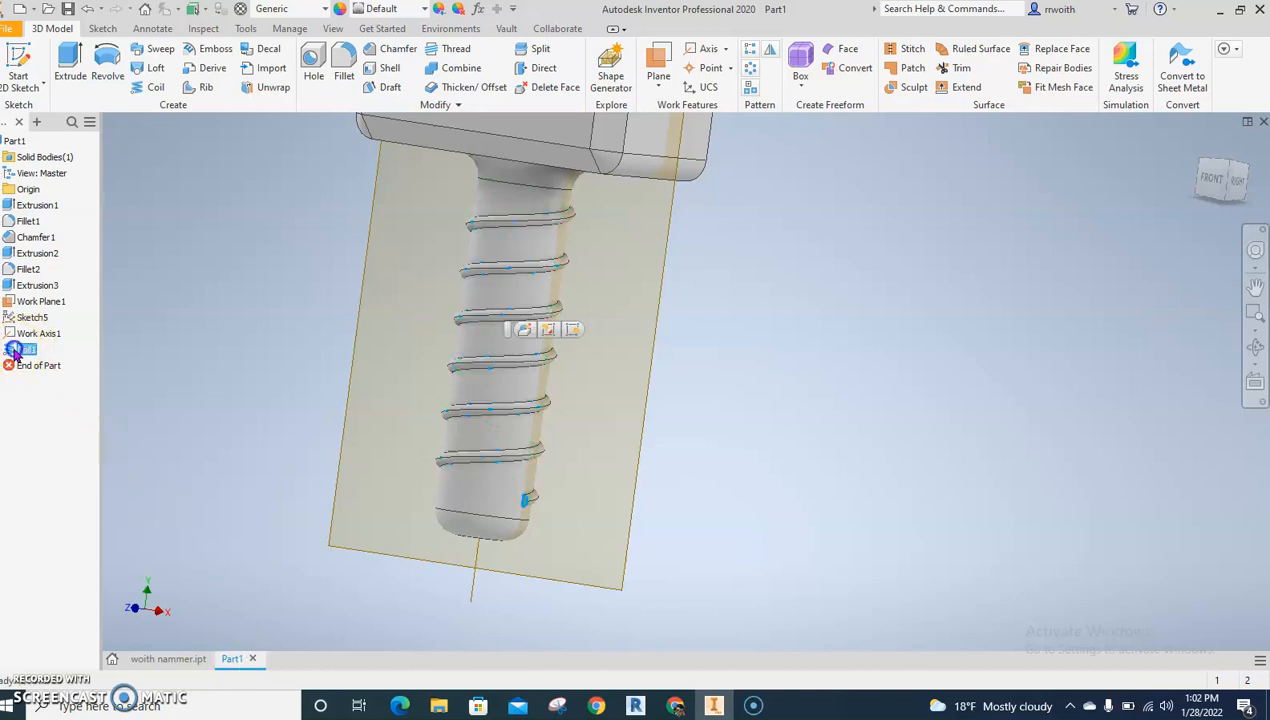
{"action": "left_click", "coordinate": [240, 209]}
{"action": "left_click", "coordinate": [239, 314]}
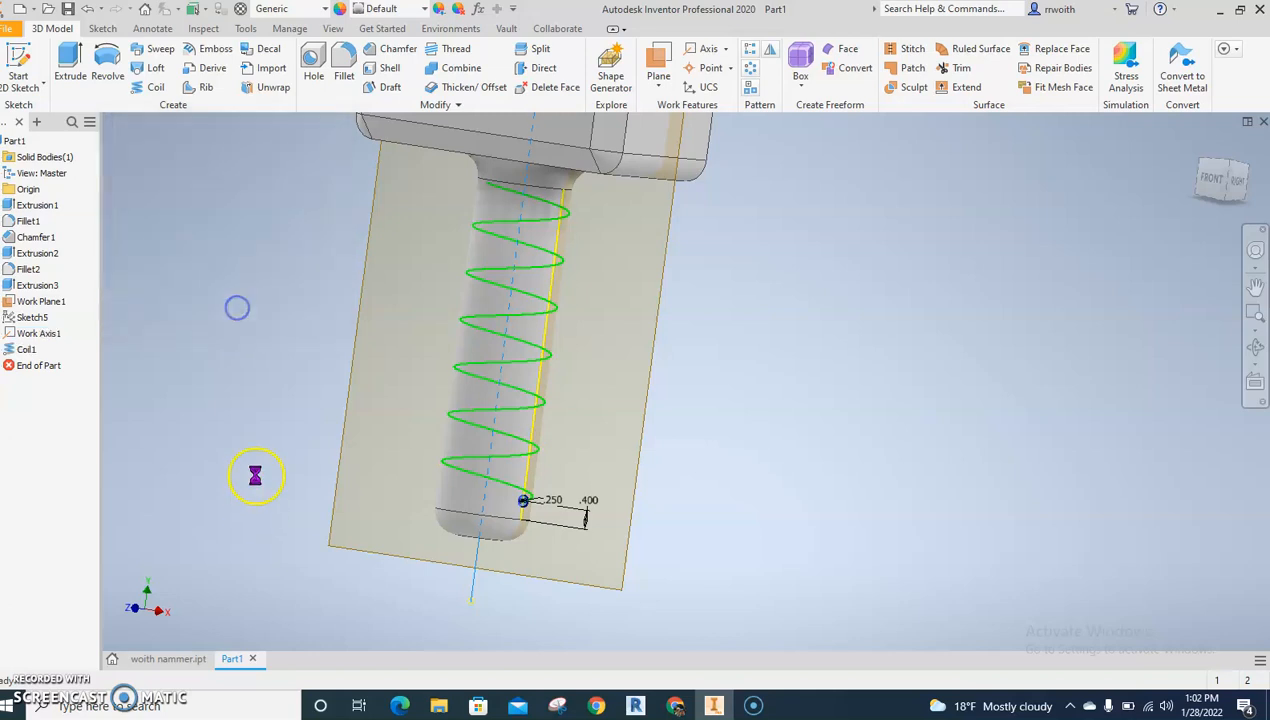
{"action": "left_click_drag", "start_coordinate": [766, 456], "coordinate": [482, 417]}
{"action": "scroll", "coordinate": [468, 418], "scroll_direction": "up", "scroll_amount": 3}
{"action": "middle_click_drag", "start_coordinate": [482, 417], "coordinate": [496, 439], "text": "shift"}
{"action": "middle_click_drag", "start_coordinate": [598, 452], "coordinate": [411, 422], "text": "shift"}
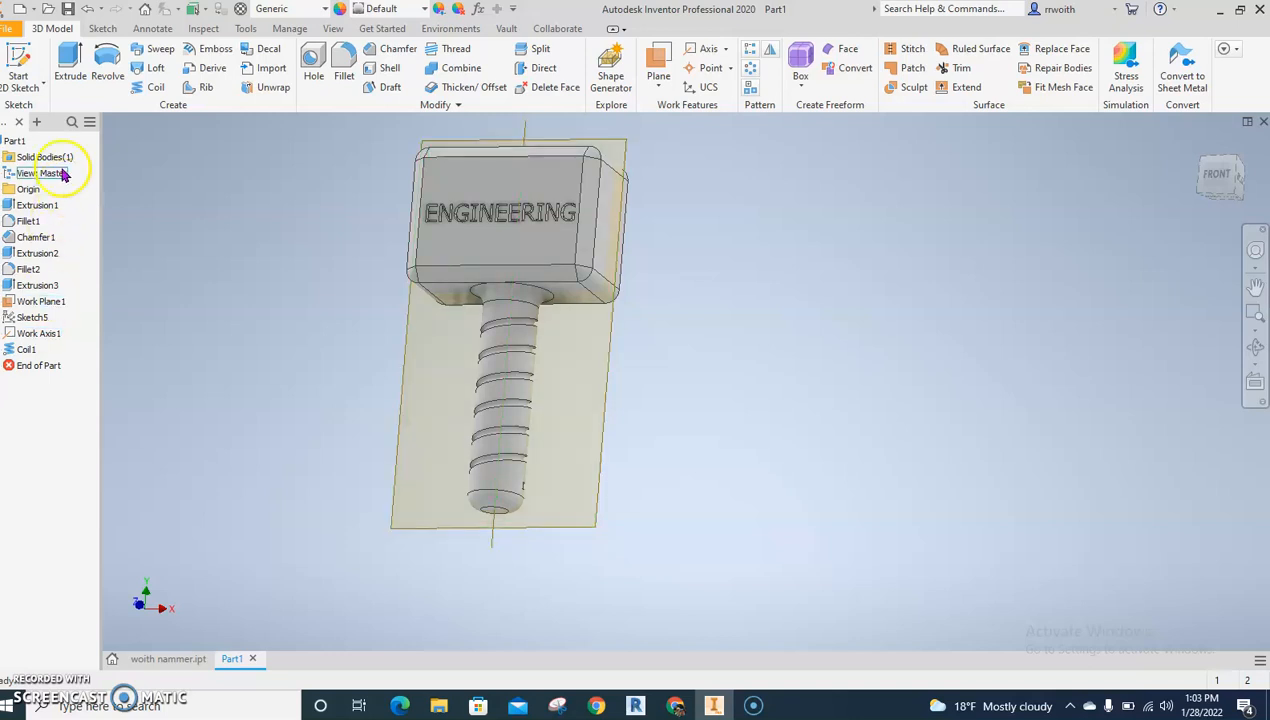
{"action": "left_click", "coordinate": [15, 28]}
{"action": "mouse_move", "coordinate": [27, 199]}
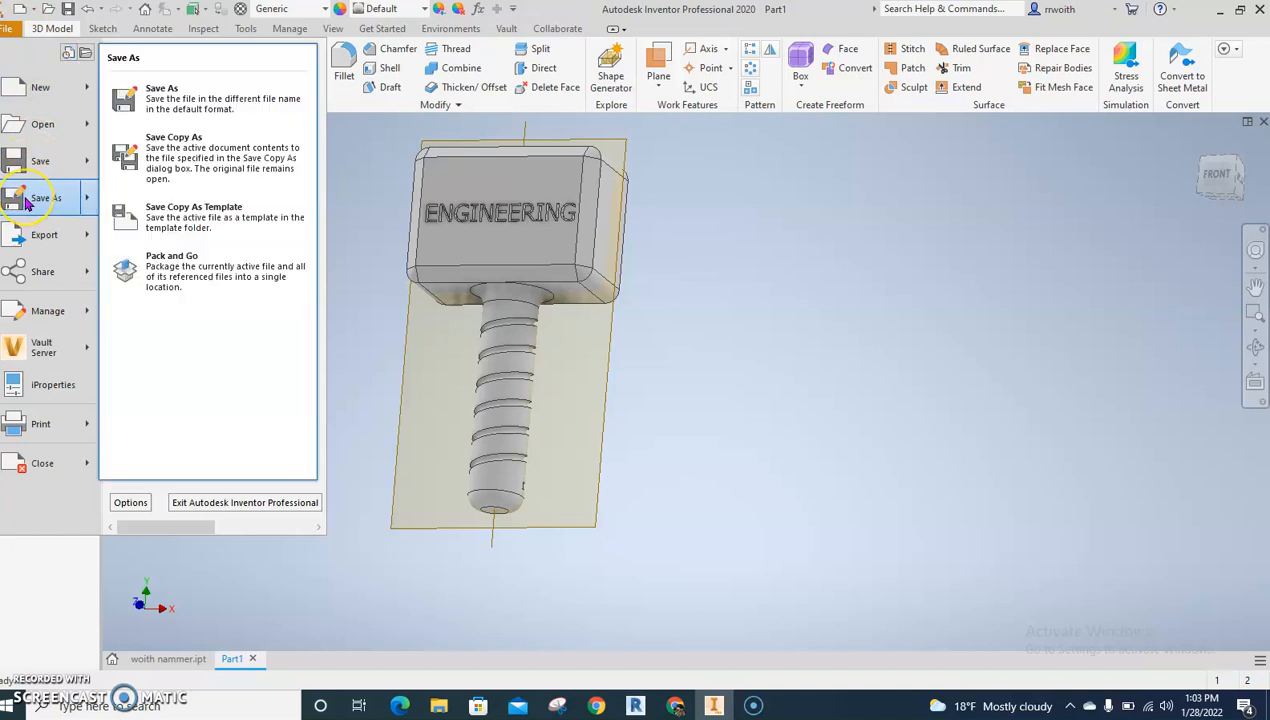
{"action": "left_click", "coordinate": [318, 593]}
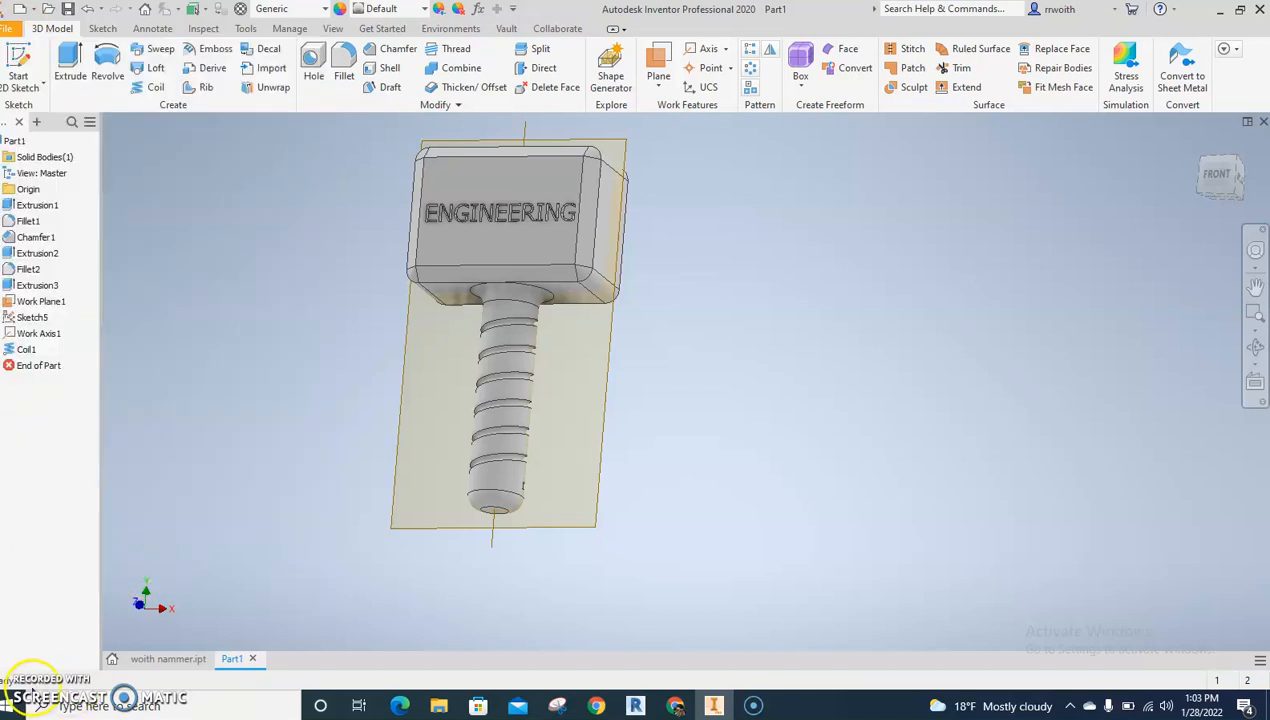